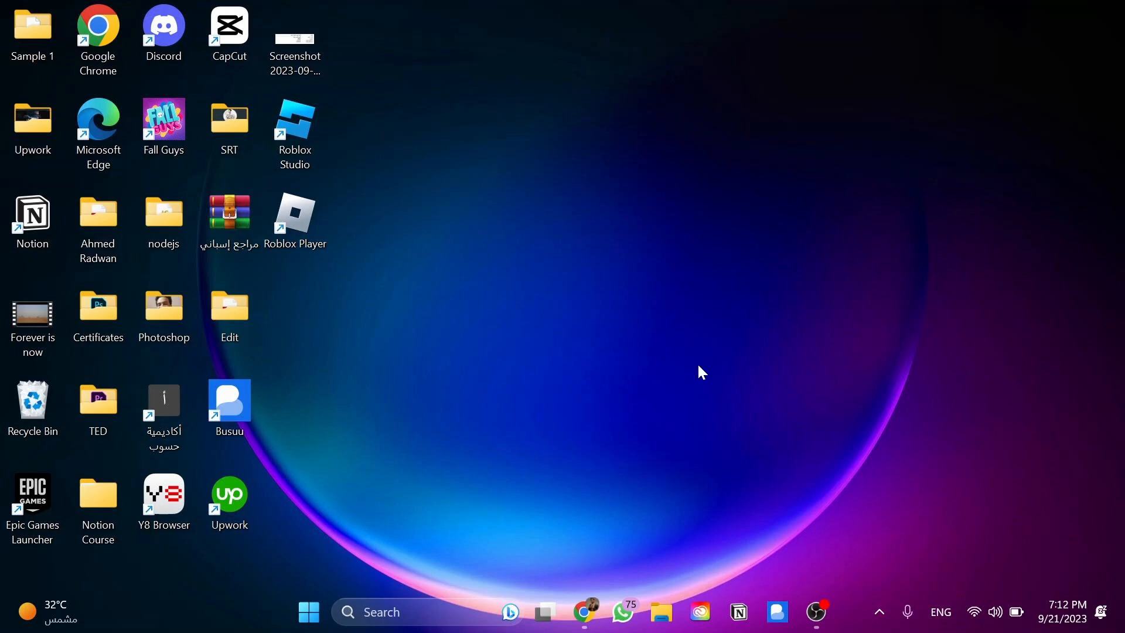
Step: Switch to ChatGPT in Chrome and ask it to create a 350-word moral story about "Dogs and Cats"
click(584, 612)
click(683, 464)
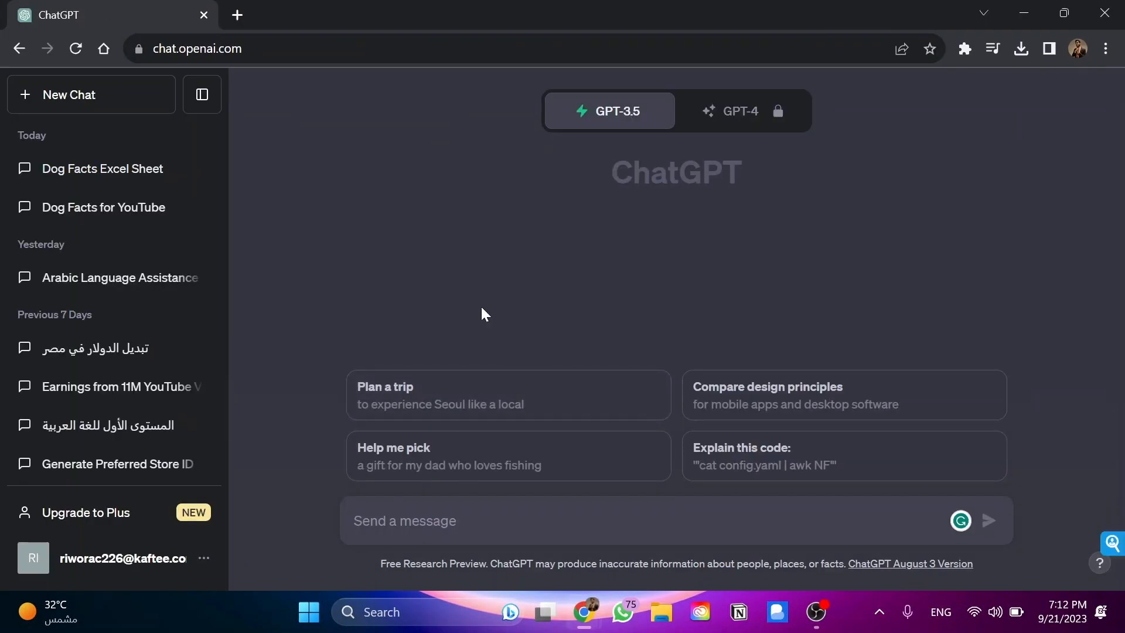
text(c)
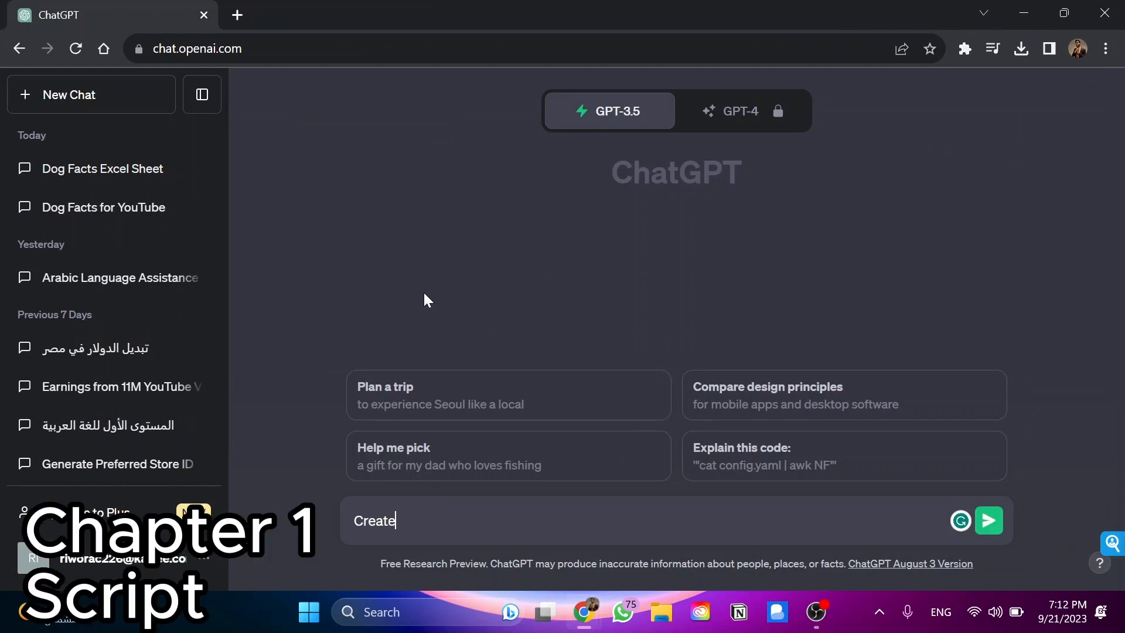
text(reate a moral story about "Dogs and Cats" 350 wor)
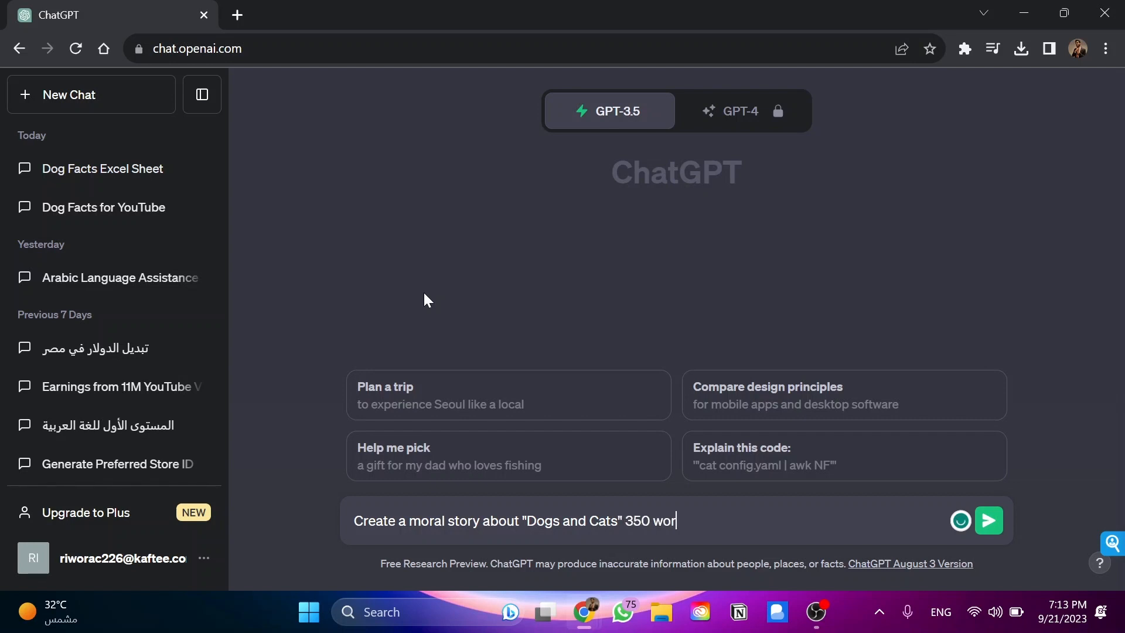
text(ds)
key(Return)
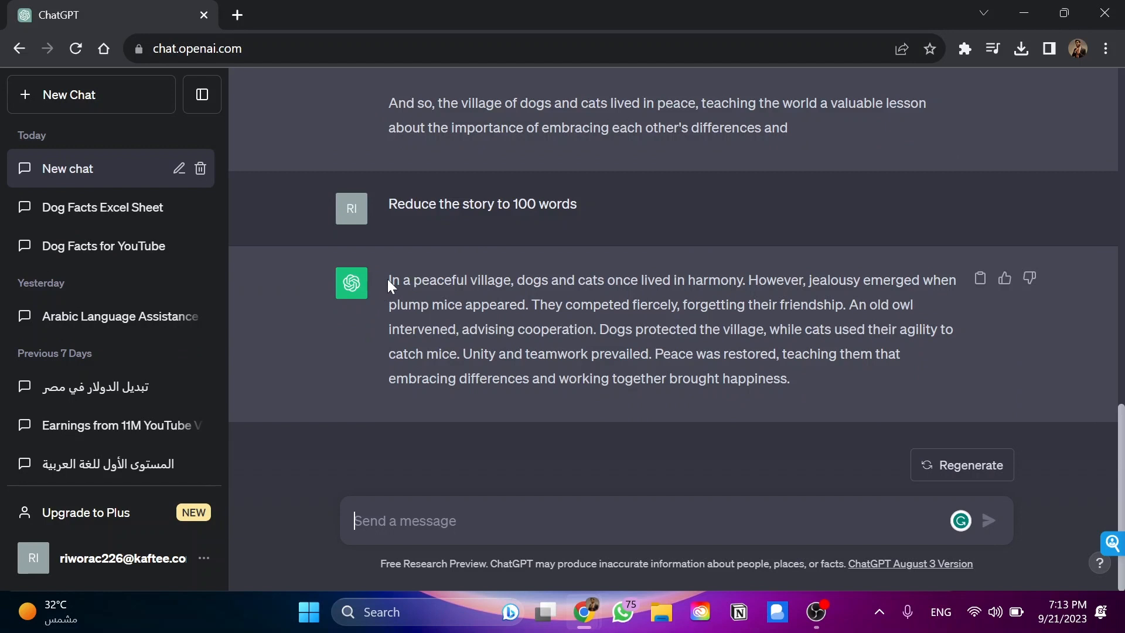
Step: Search Google for "Prime voice ai" in a new browser tab and open the ElevenLabs website
drag(388, 279, 835, 394)
click(237, 15)
text(google.com.sa)
key(Return)
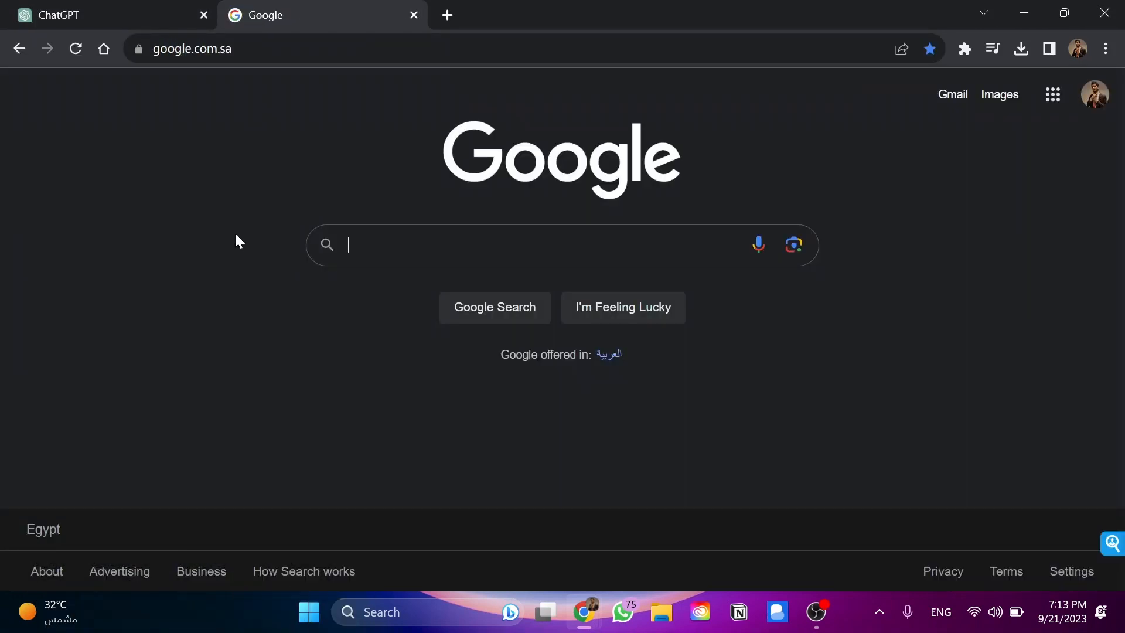
text(Prime voice ai)
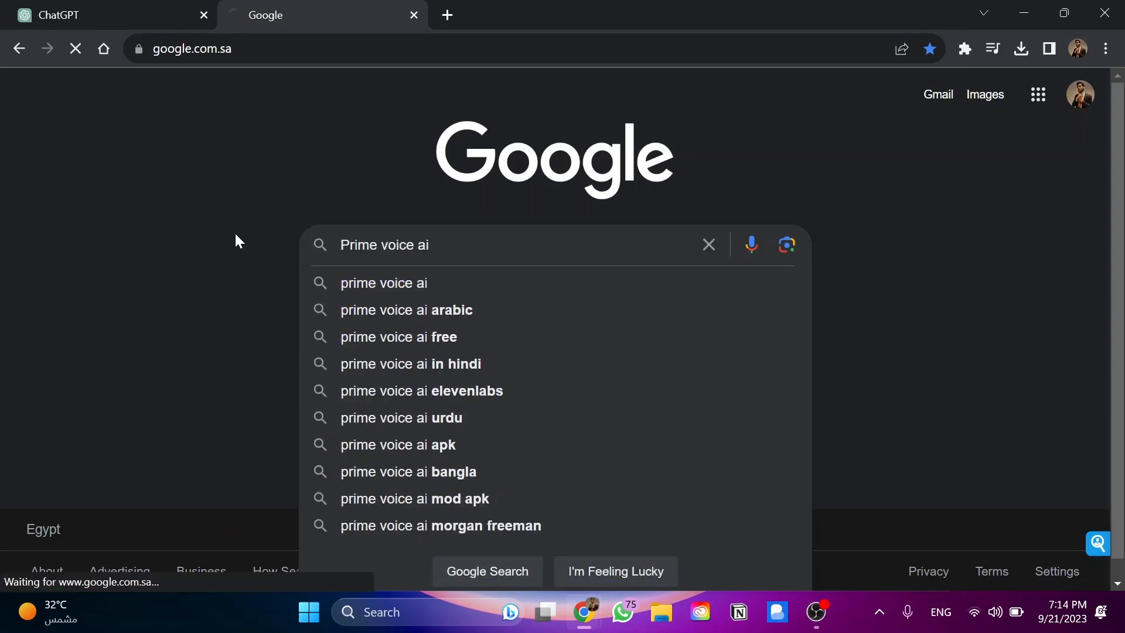
key(Return)
scroll(2, 280, down, 1)
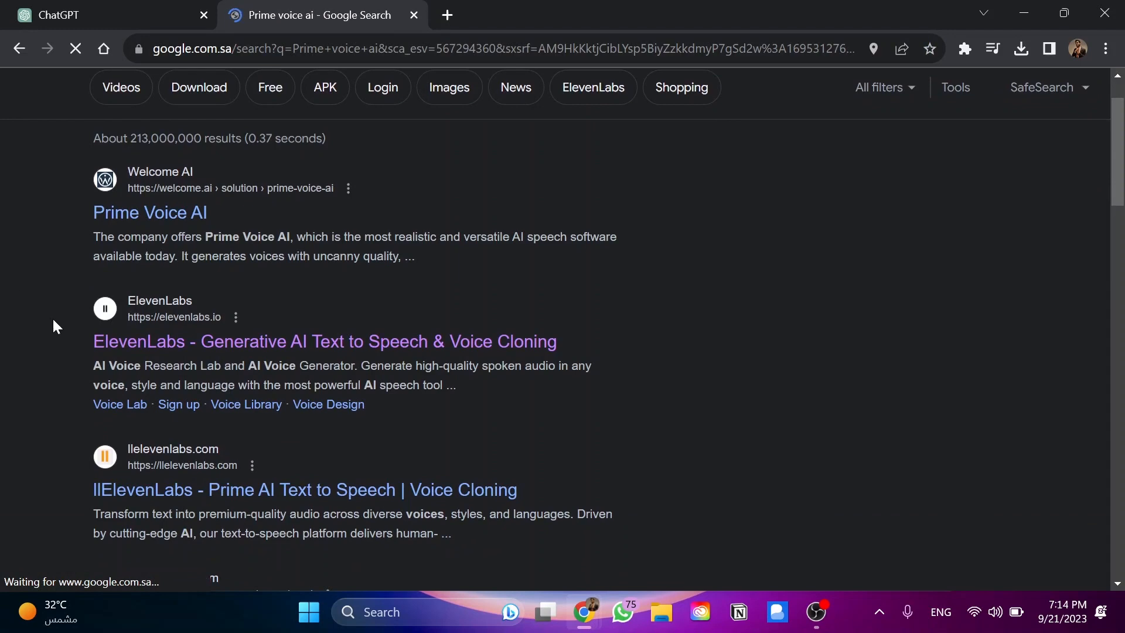
click(163, 357)
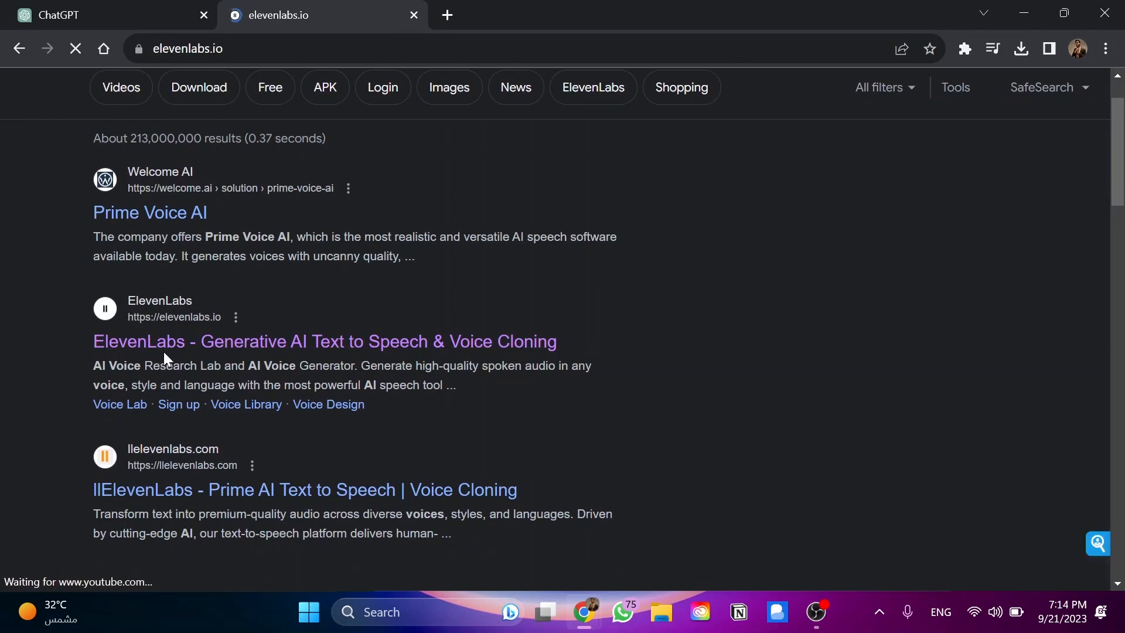
Step: Copy the shortened 100-word story from ChatGPT and paste it into the ElevenLabs speech text box
click(164, 17)
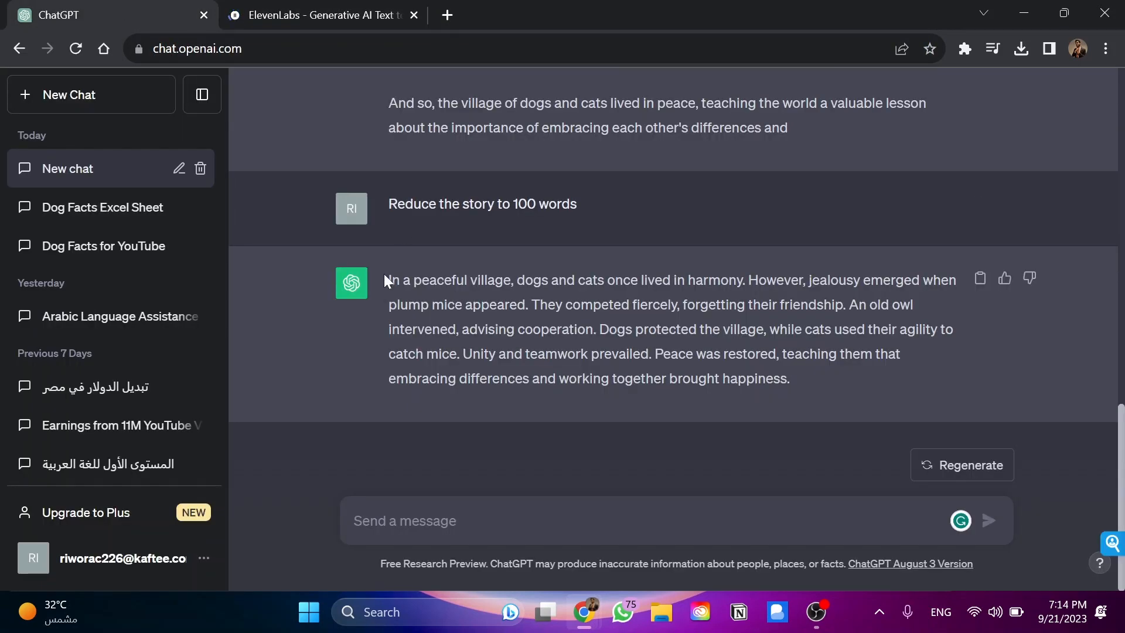
drag(388, 280, 811, 396)
key(ctrl+c)
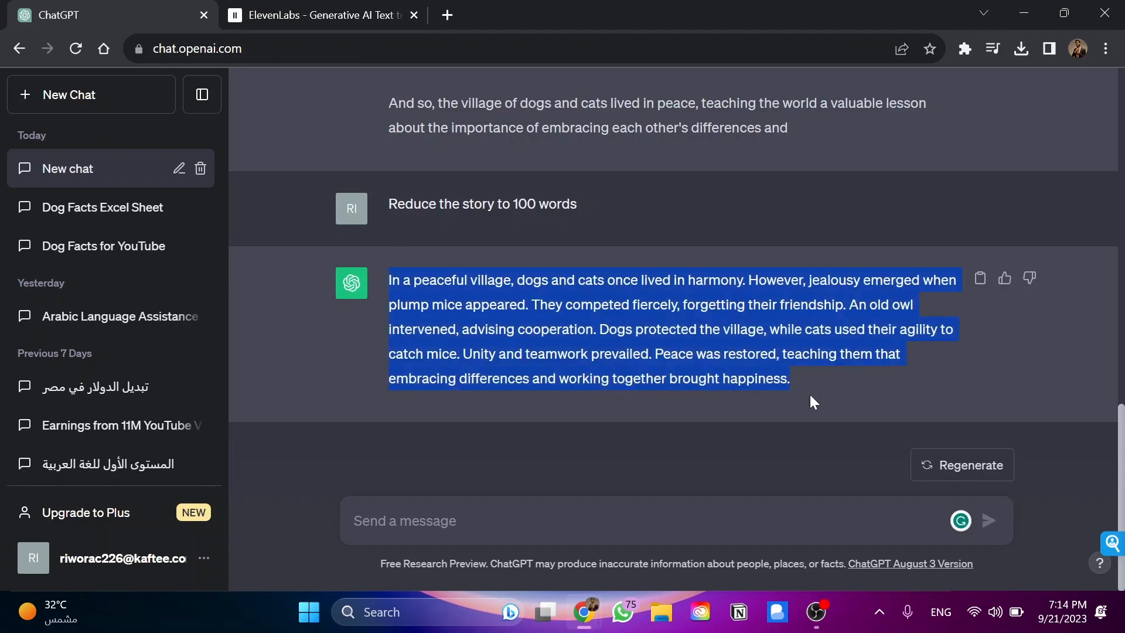
click(389, 9)
scroll(420, 382, down, 2)
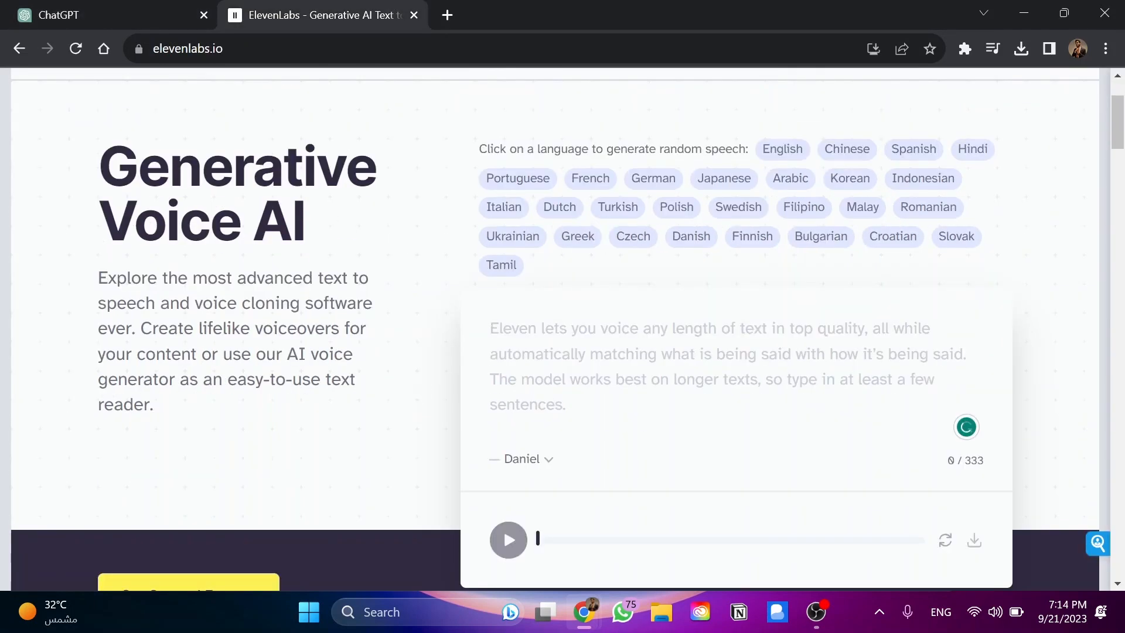
key(ctrl+v)
Step: Choose the Harry voice for the pasted story and start generating the speech
scroll(459, 334, down, 1)
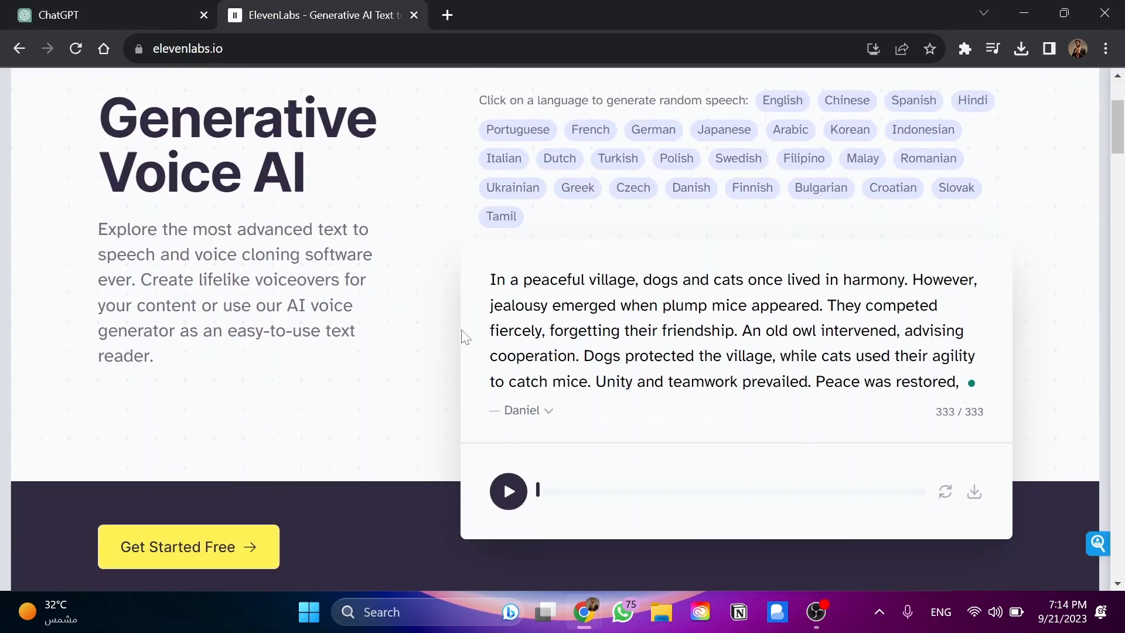
click(549, 412)
scroll(553, 416, down, 3)
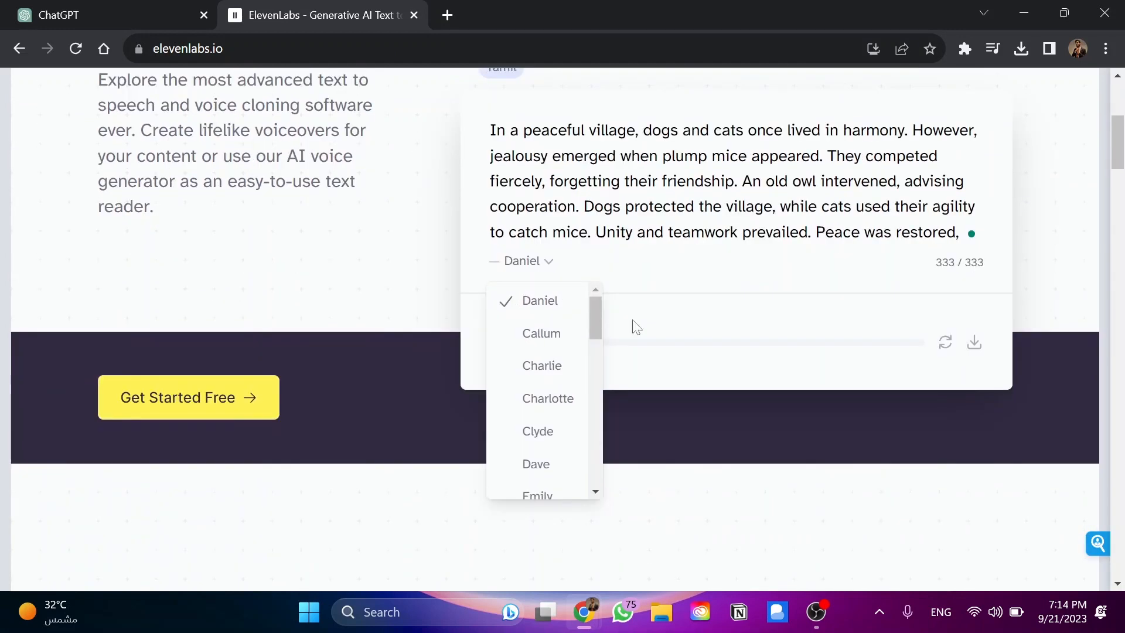
scroll(539, 396, down, 3)
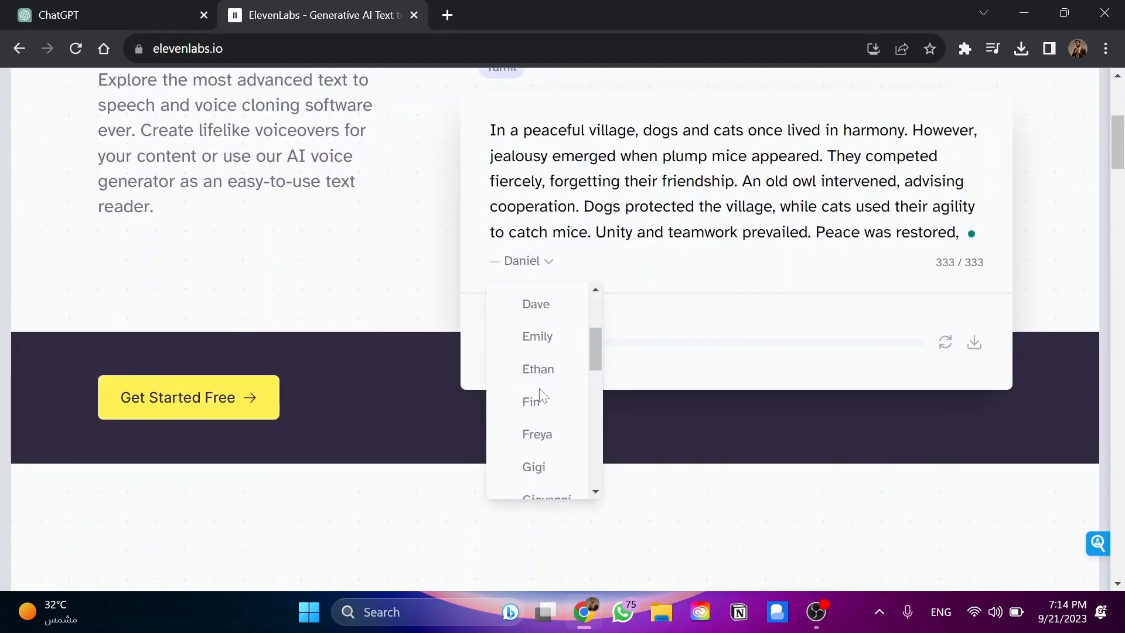
scroll(539, 394, down, 2)
scroll(491, 436, down, 1)
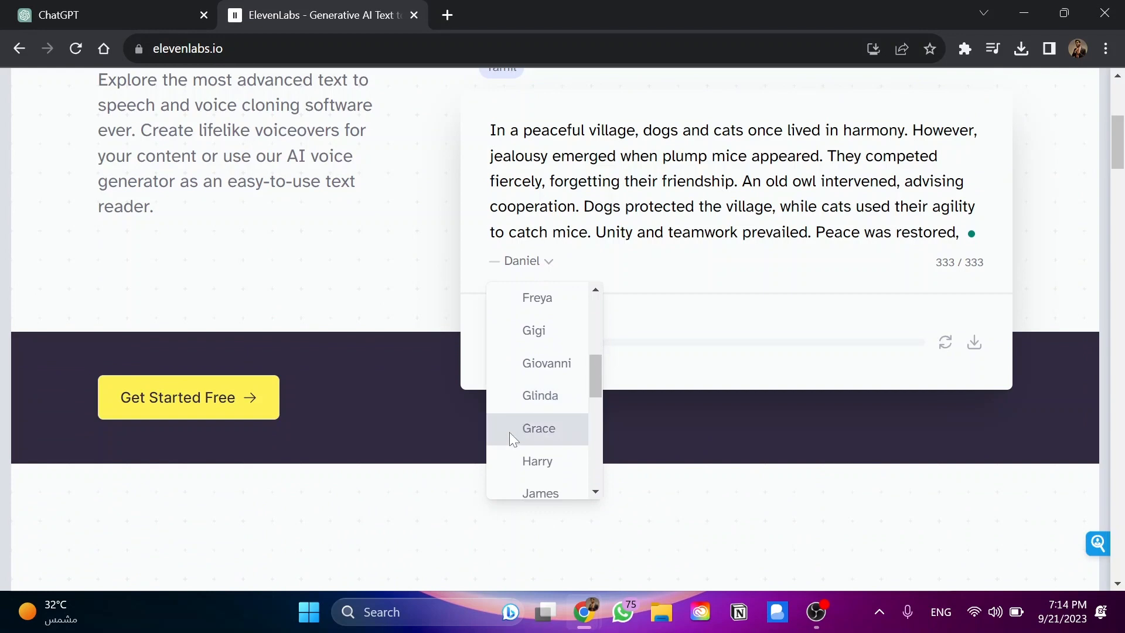
scroll(527, 410, down, 2)
click(544, 399)
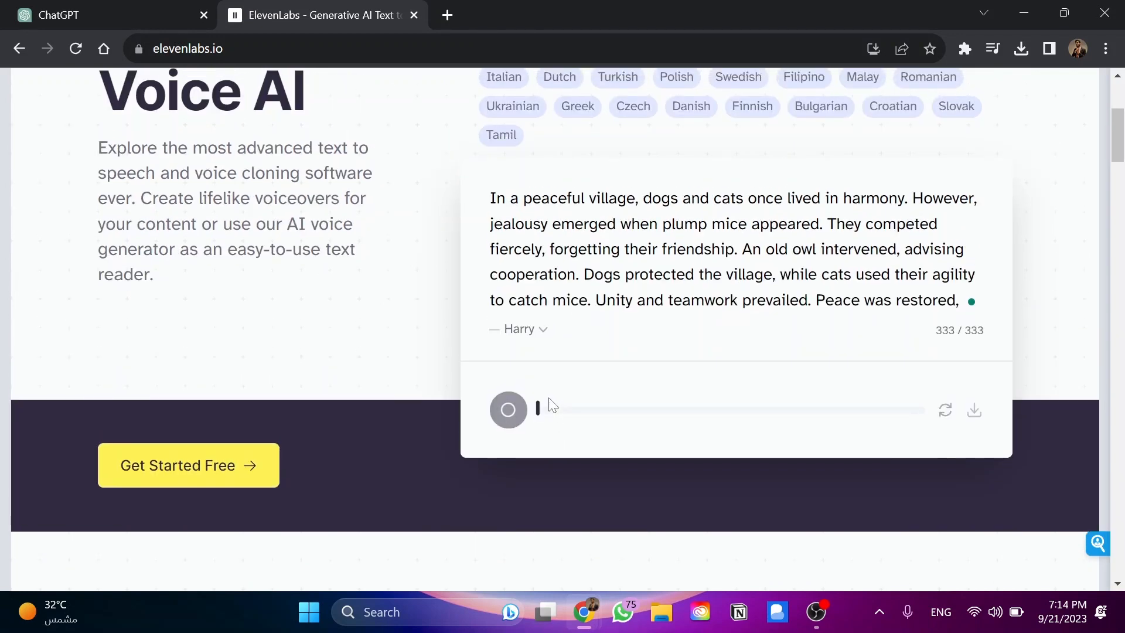
Step: Listen to the generated story voiceover while following its text, and pause the playback
scroll(527, 413, up, 1)
scroll(445, 398, up, 1)
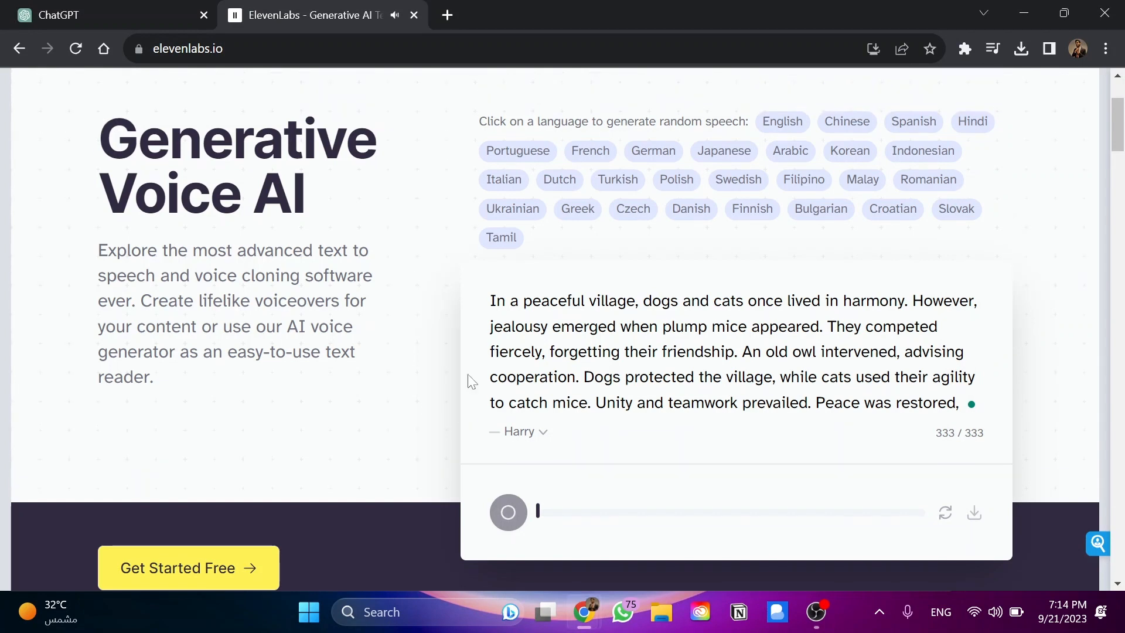
scroll(562, 337, down, 1)
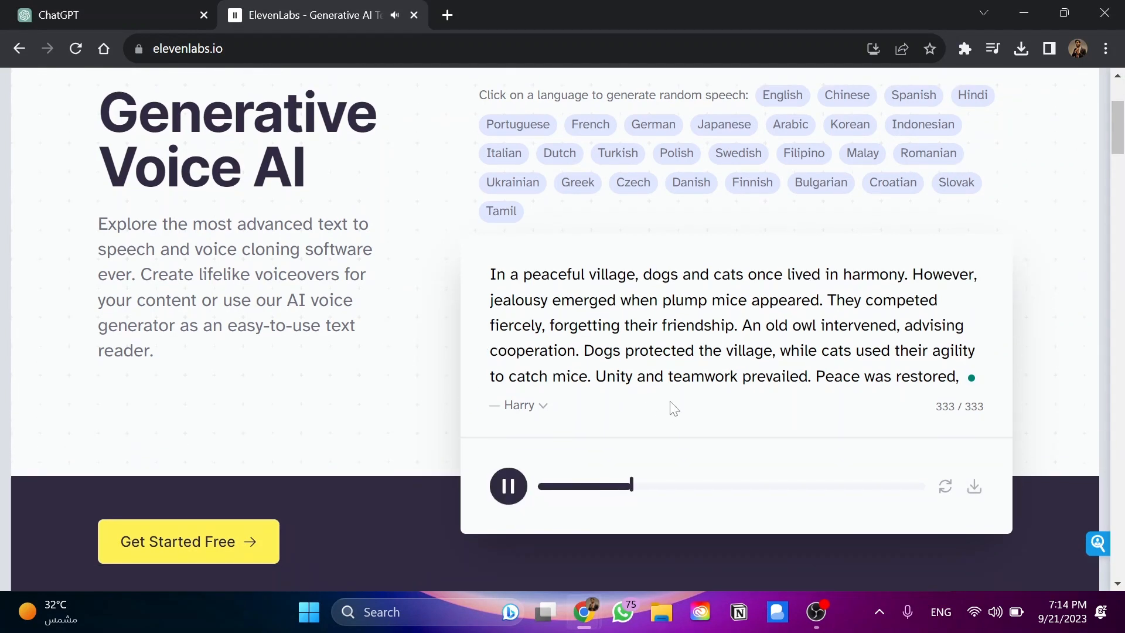
scroll(562, 328, down, 1)
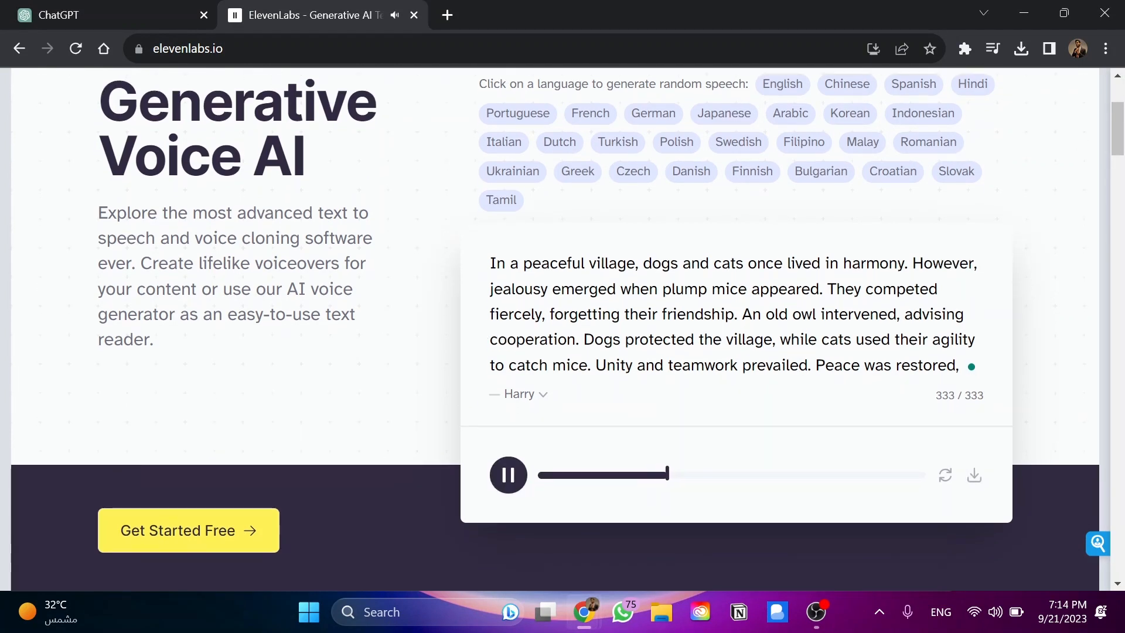
drag(836, 289, 664, 424)
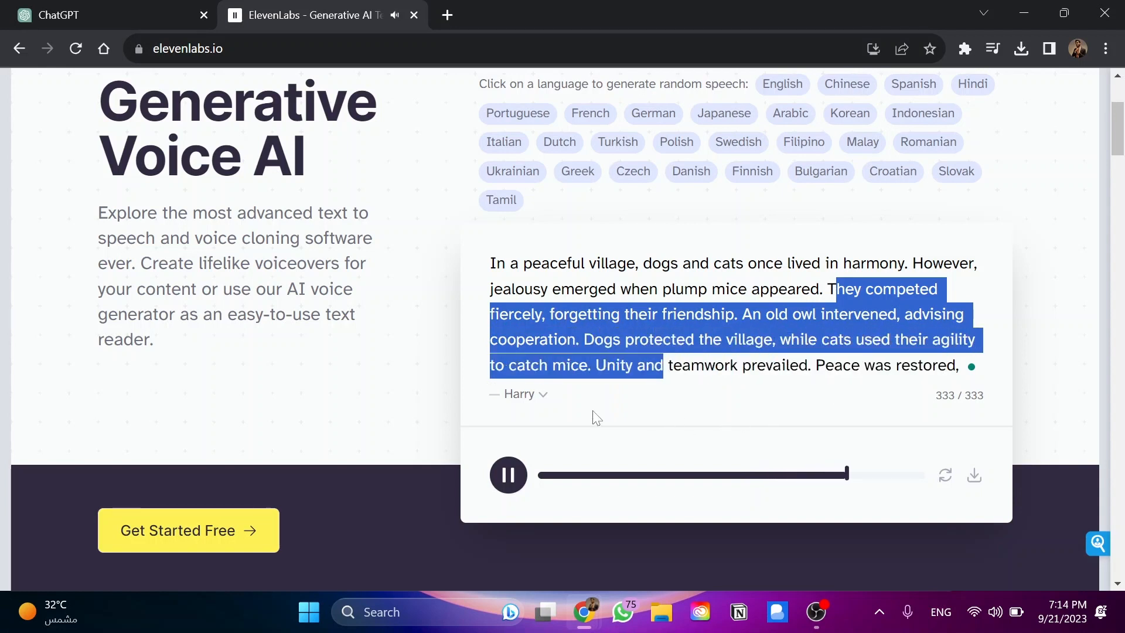
click(524, 470)
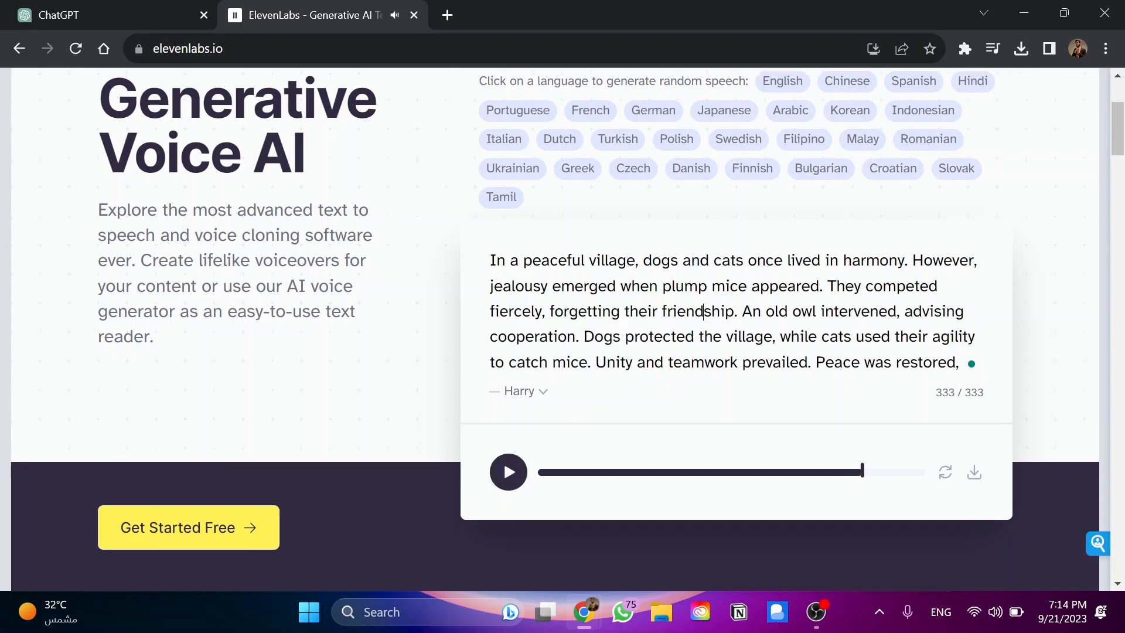
Step: Download the generated story voiceover as an audio file
scroll(515, 471, down, 1)
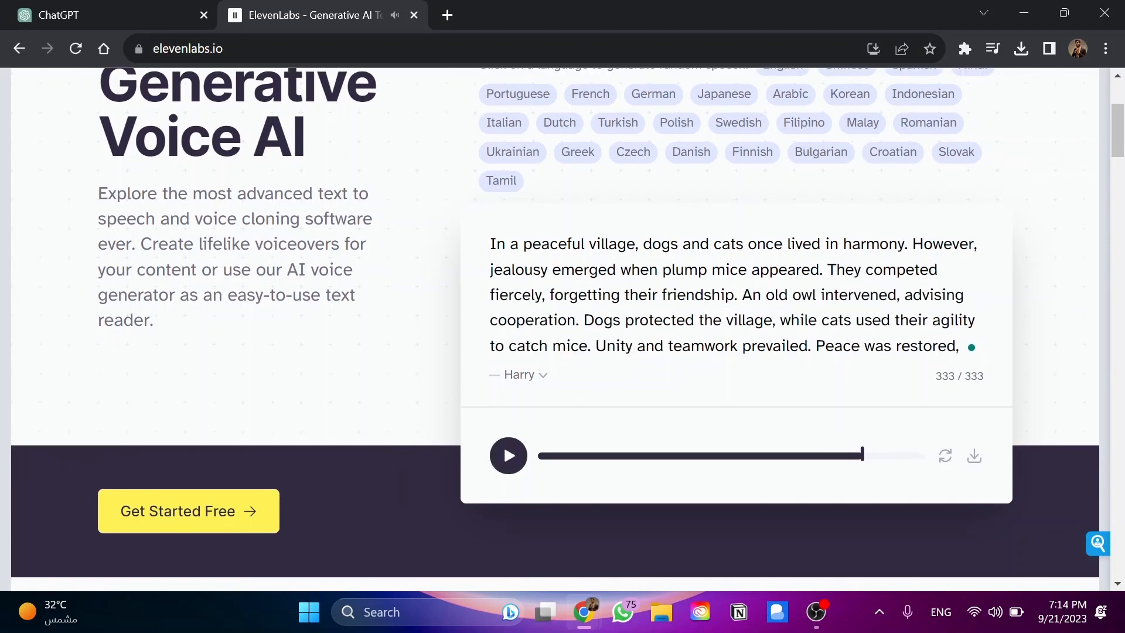
click(975, 457)
scroll(373, 294, up, 1)
scroll(372, 294, down, 2)
scroll(418, 158, up, 1)
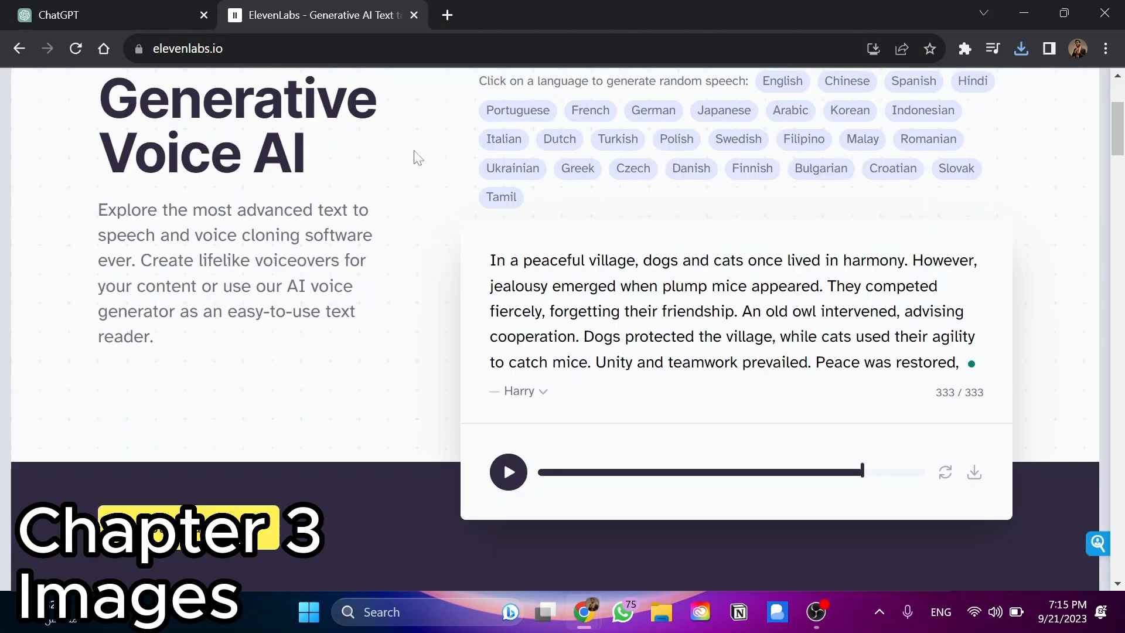
Step: Search Google for "Lexica" in a new browser tab and open the lexica.art website
click(445, 15)
text(google.com.sa)
key(Return)
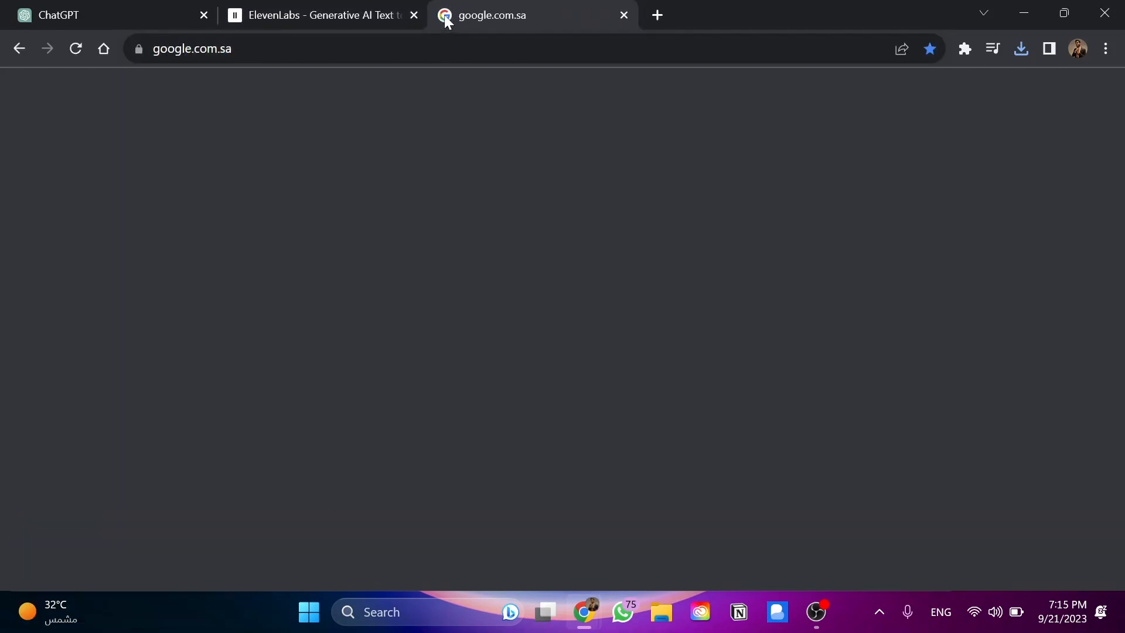
text(Lexica)
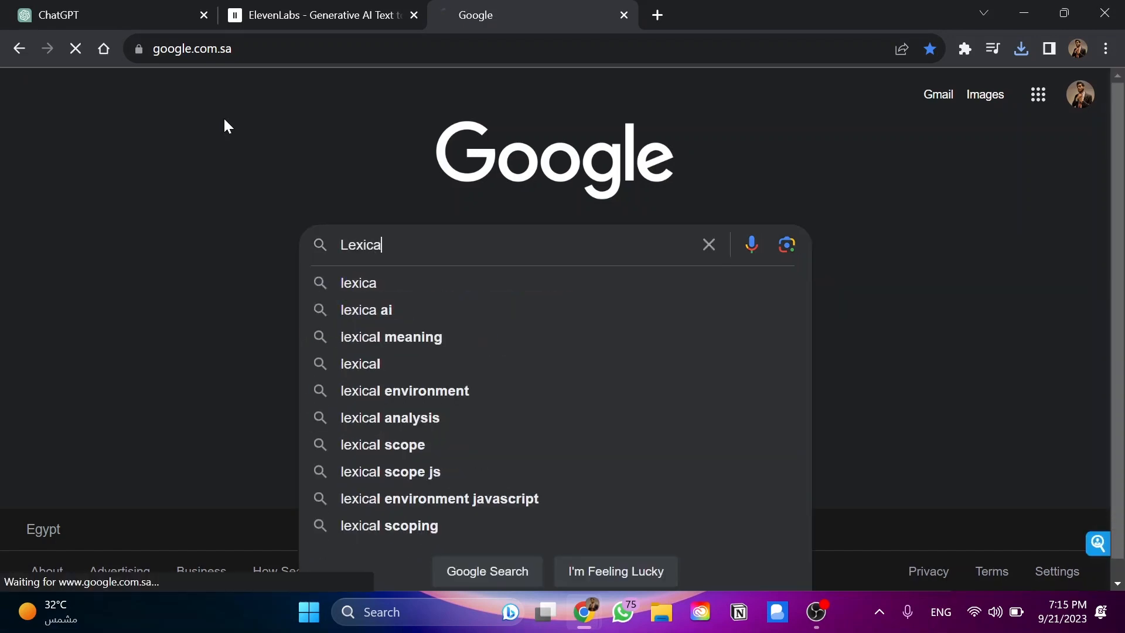
key(Return)
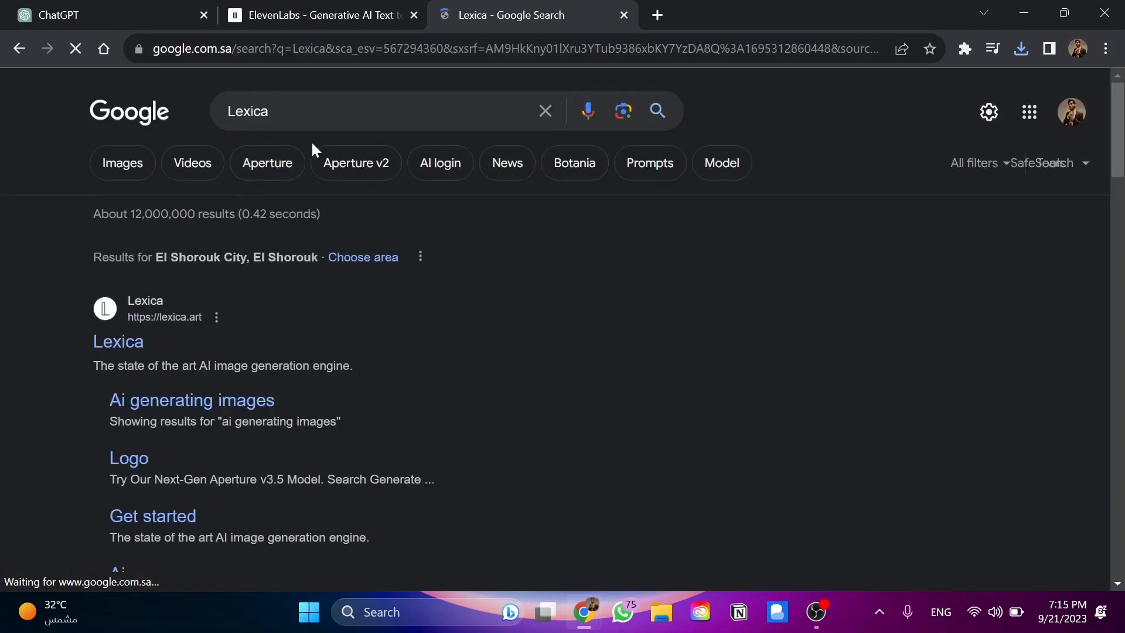
click(117, 339)
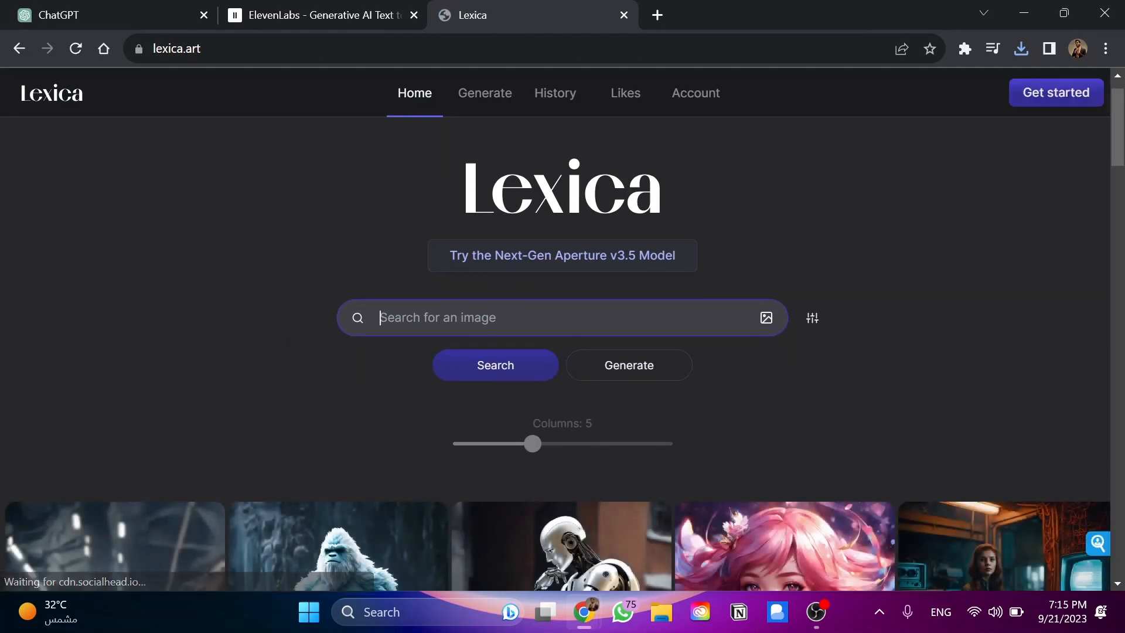
scroll(445, 205, down, 1)
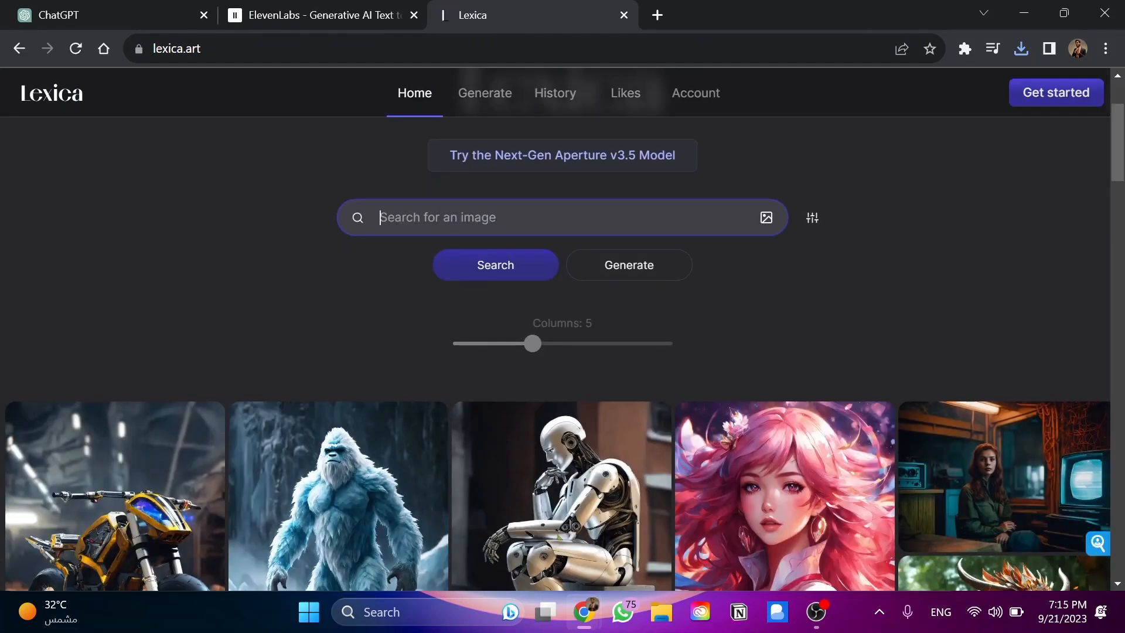
Step: Copy "In a peaceful village, dogs and cats" from the ElevenLabs story text and paste it into Lexica's image search
click(70, 9)
click(354, 11)
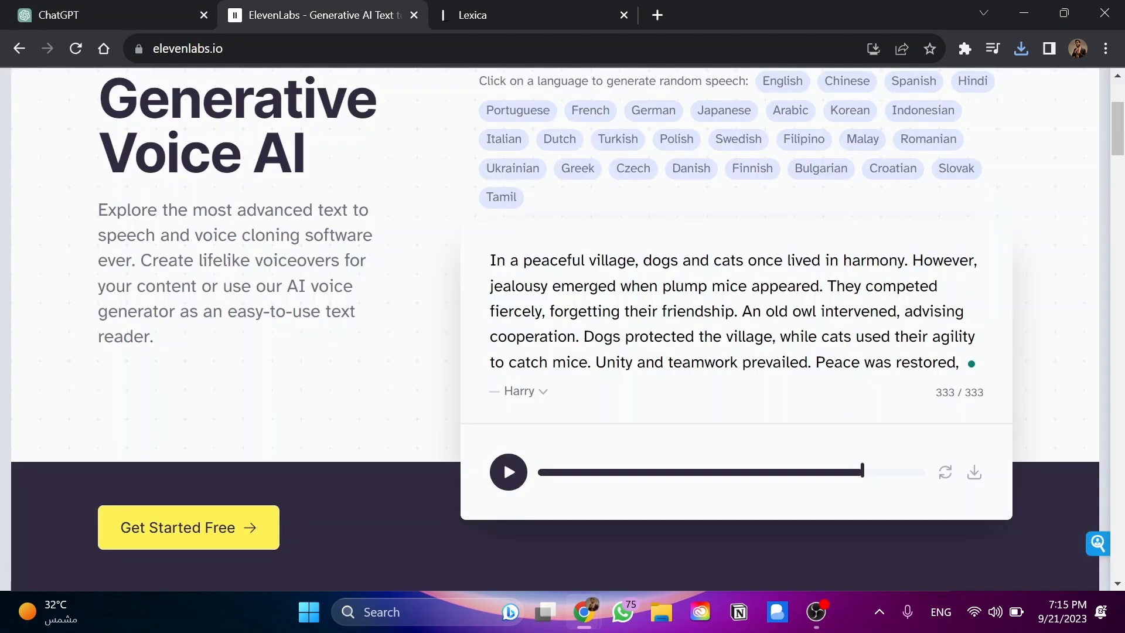
scroll(562, 328, up, 1)
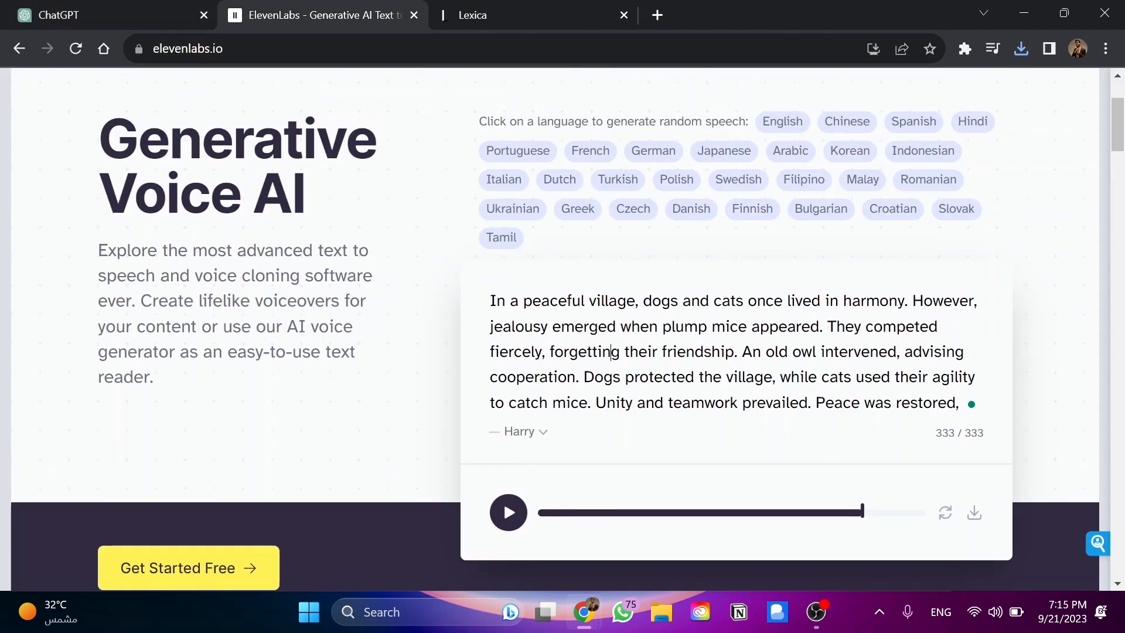
drag(744, 301, 482, 311)
key(ctrl+c)
click(482, 11)
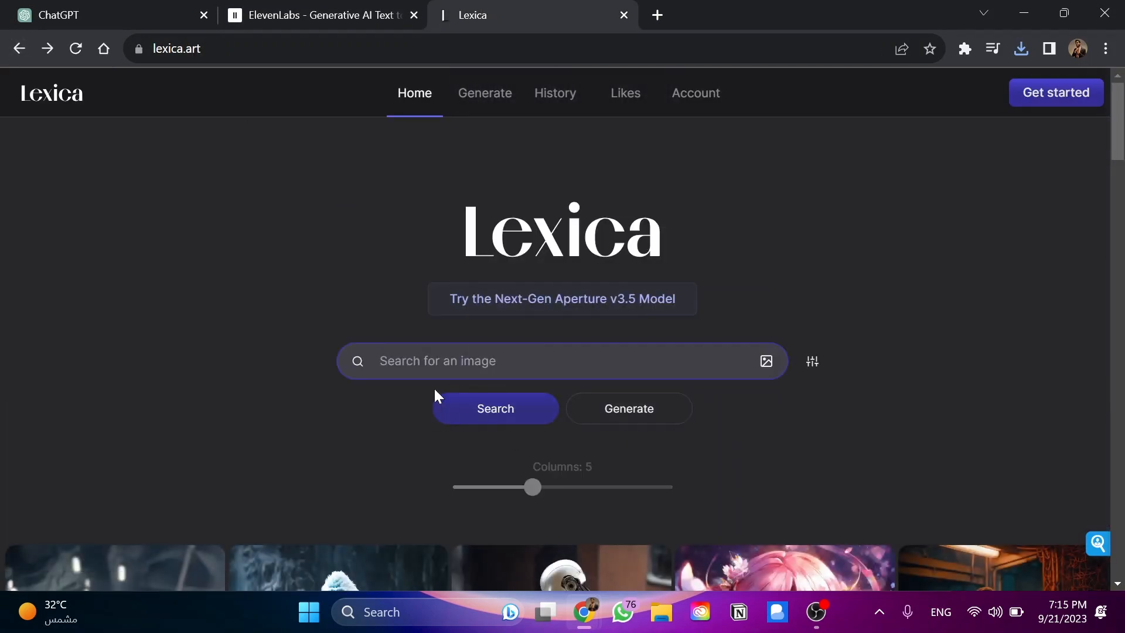
key(ctrl+v)
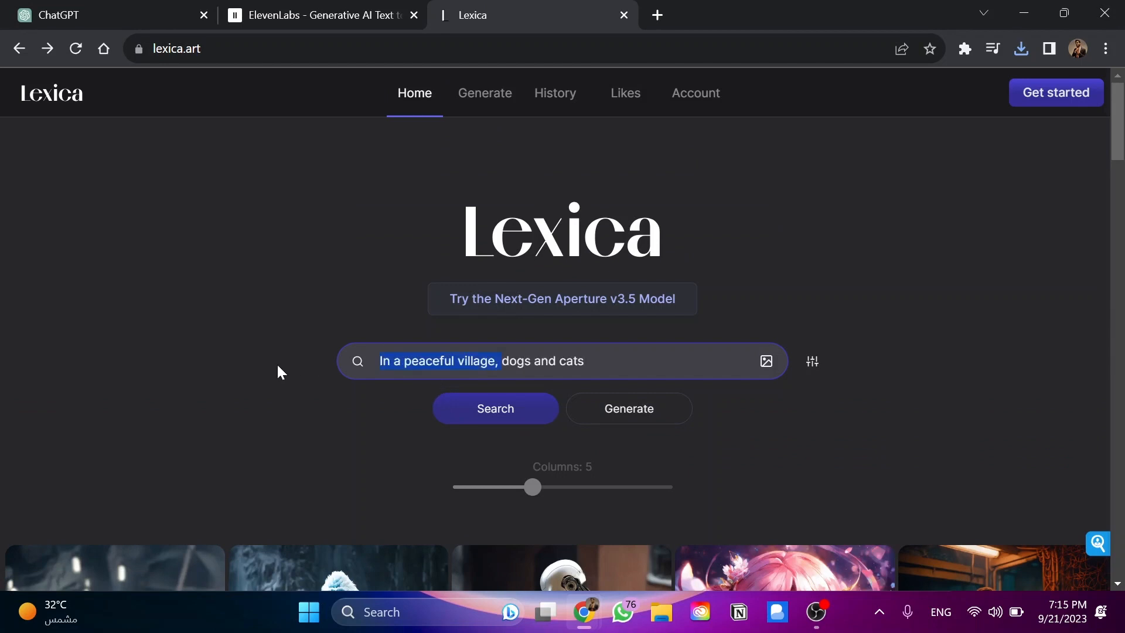
Step: Reword the image query to "dogs and cats In a peaceful village" and run the search
key(BackSpace)
key(ctrl+v)
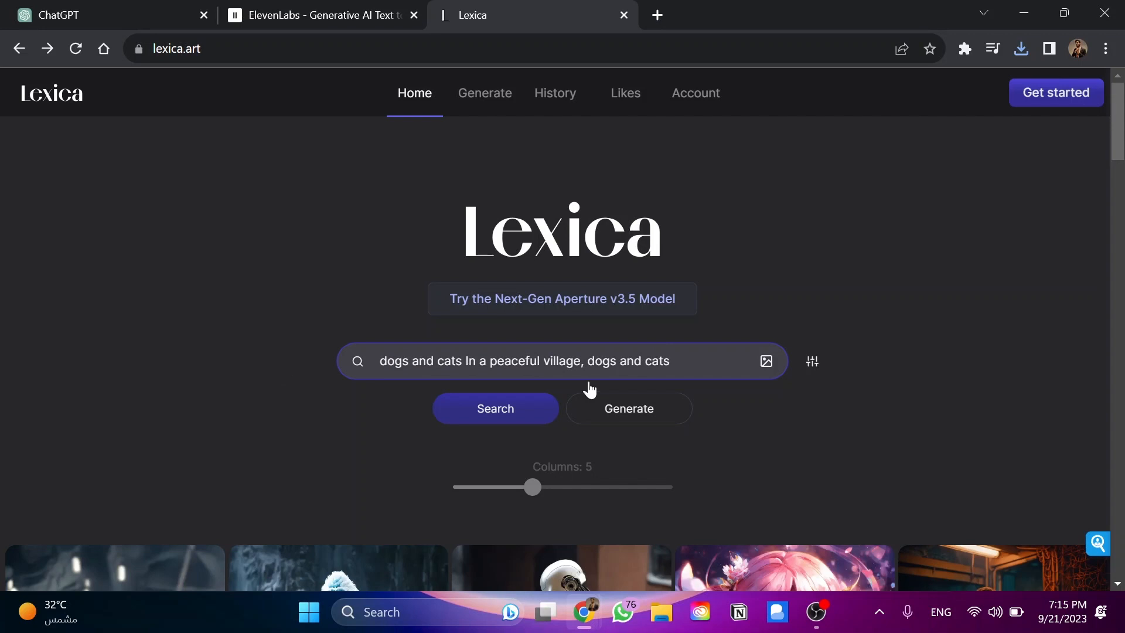
key(ctrl+shift+Left)
key(ctrl+shift+Left)
key(ctrl+shift+Left)
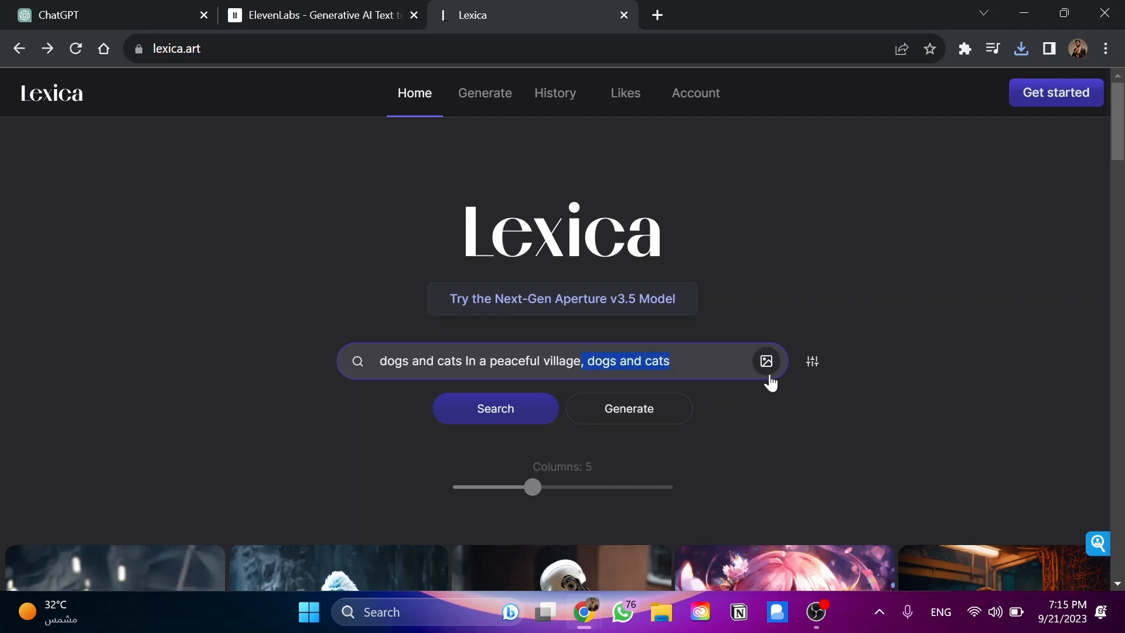
key(BackSpace)
key(BackSpace)
key(BackSpace)
key(Return)
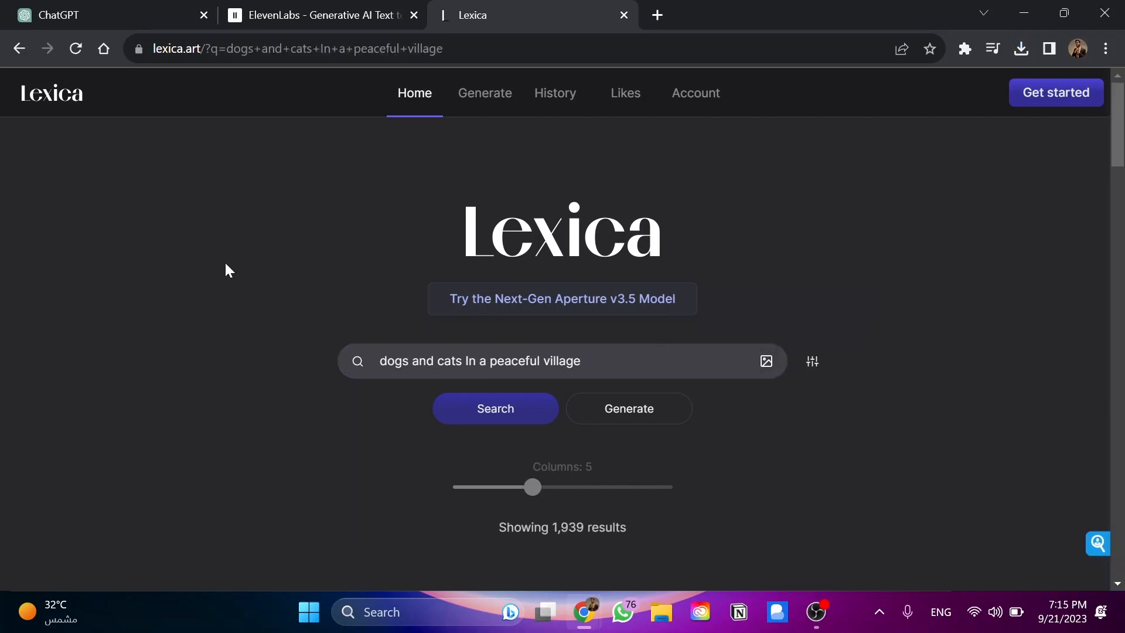
Step: Open the picture of a dog and two cats by a window from the search results and download it
scroll(223, 263, down, 5)
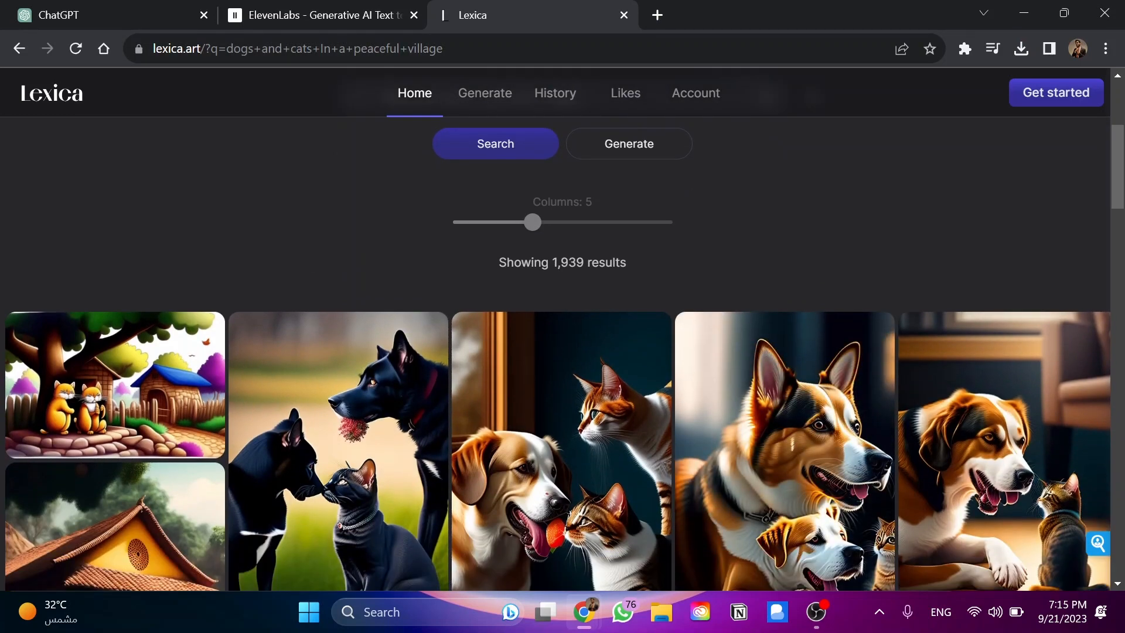
drag(552, 262, 611, 262)
scroll(507, 247, down, 2)
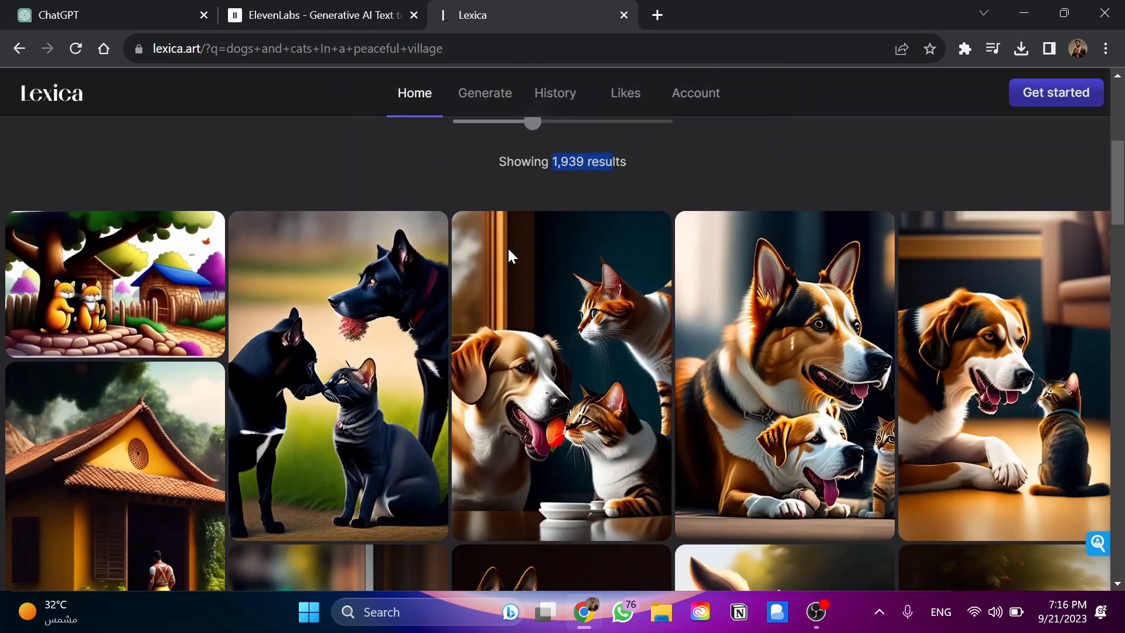
scroll(408, 253, down, 2)
click(520, 276)
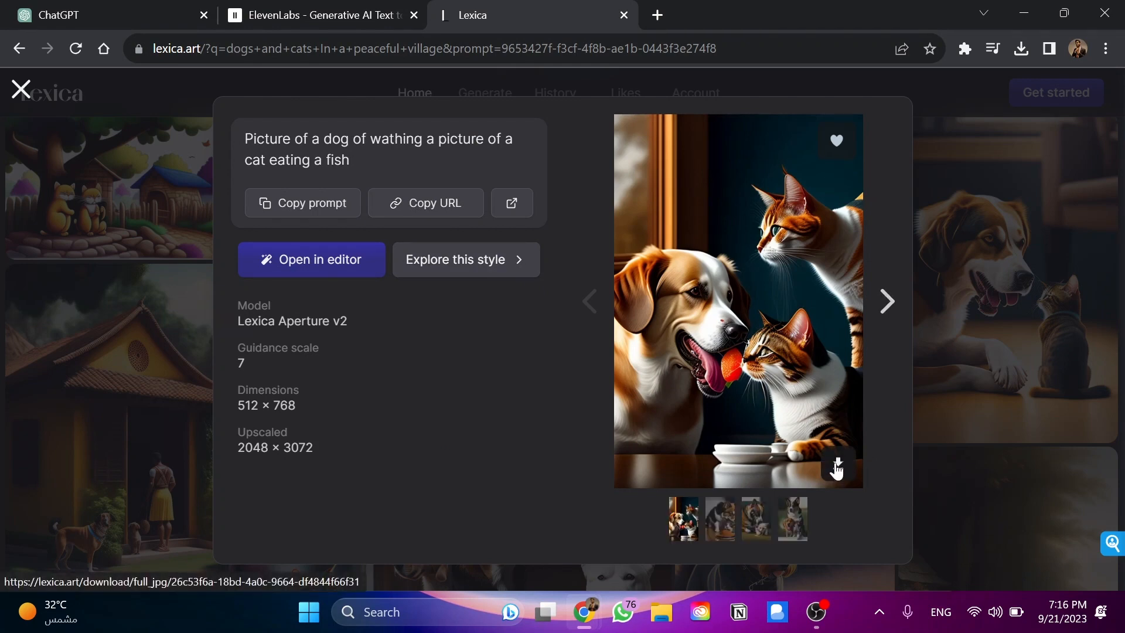
click(838, 462)
Step: Look through the picture's other variations and the remaining dog and cat search results for suitable story images
click(884, 300)
click(883, 300)
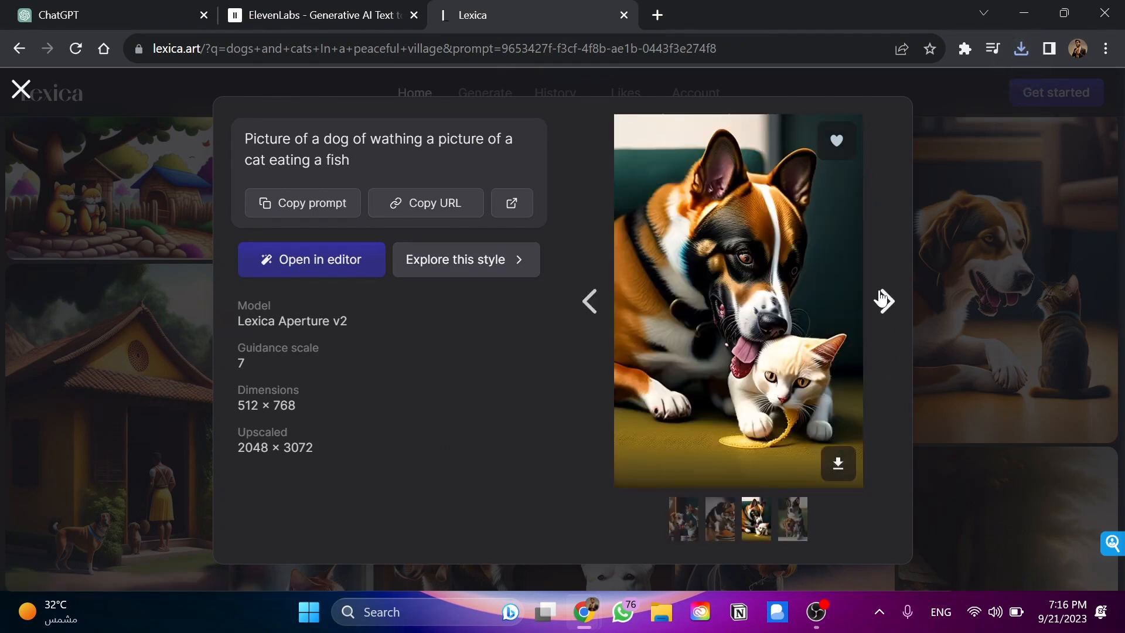
click(883, 300)
key(Escape)
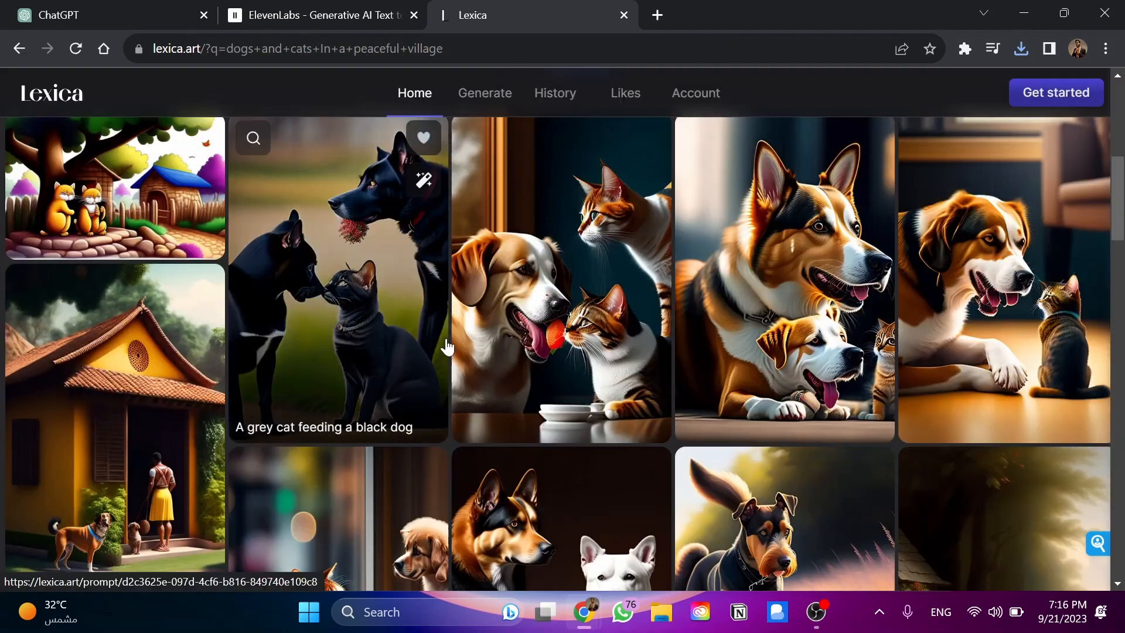
scroll(410, 306, down, 3)
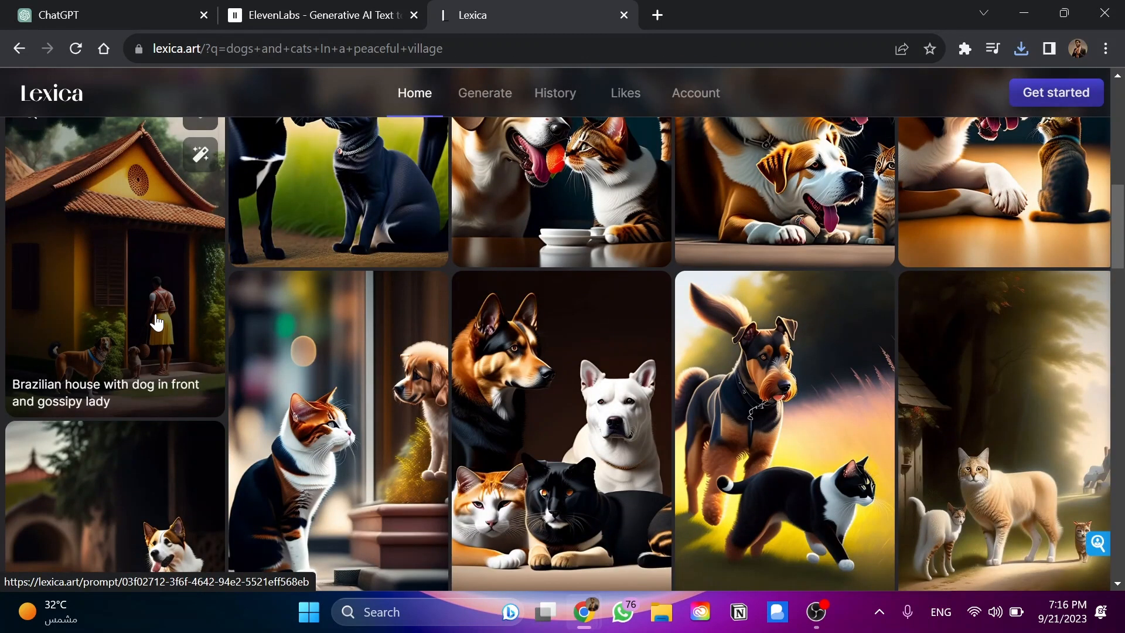
scroll(156, 321, up, 1)
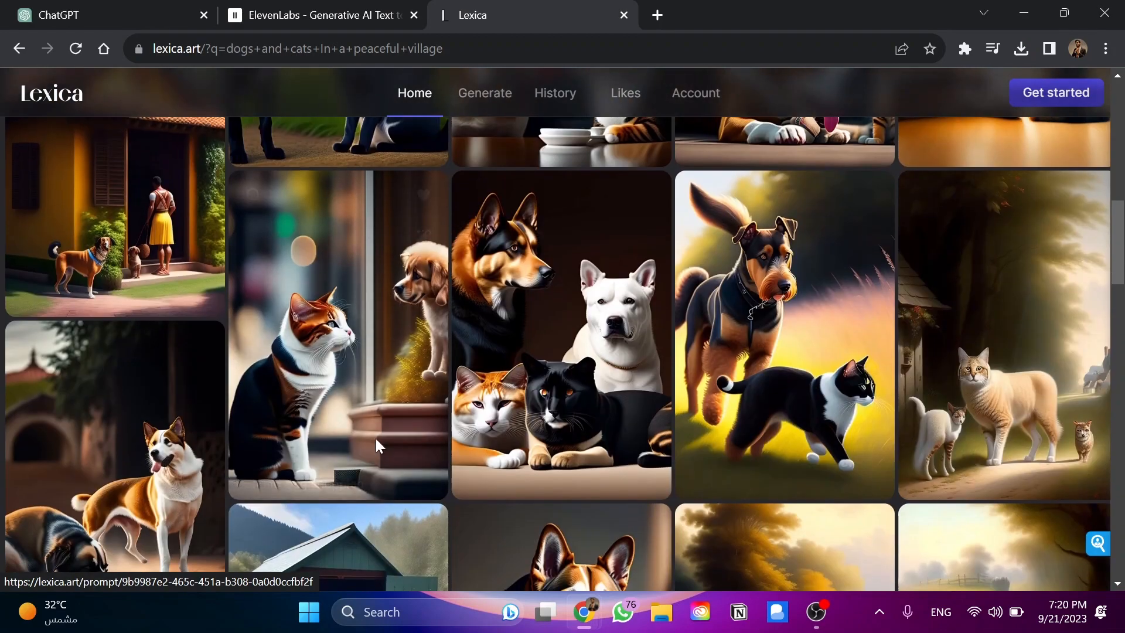
scroll(375, 438, down, 3)
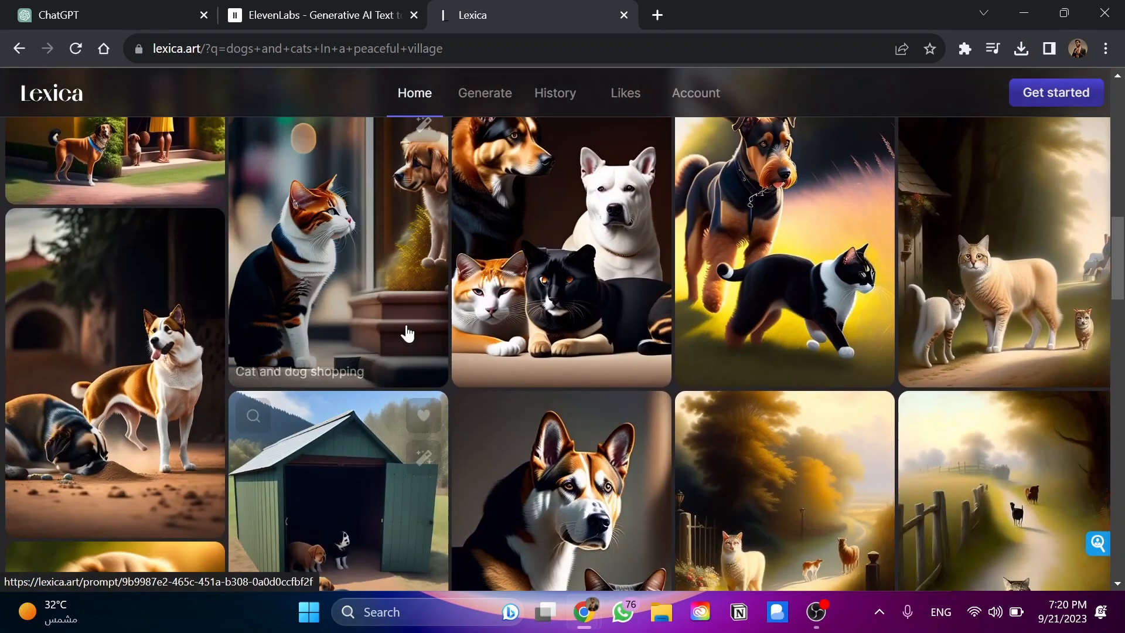
scroll(406, 324, up, 2)
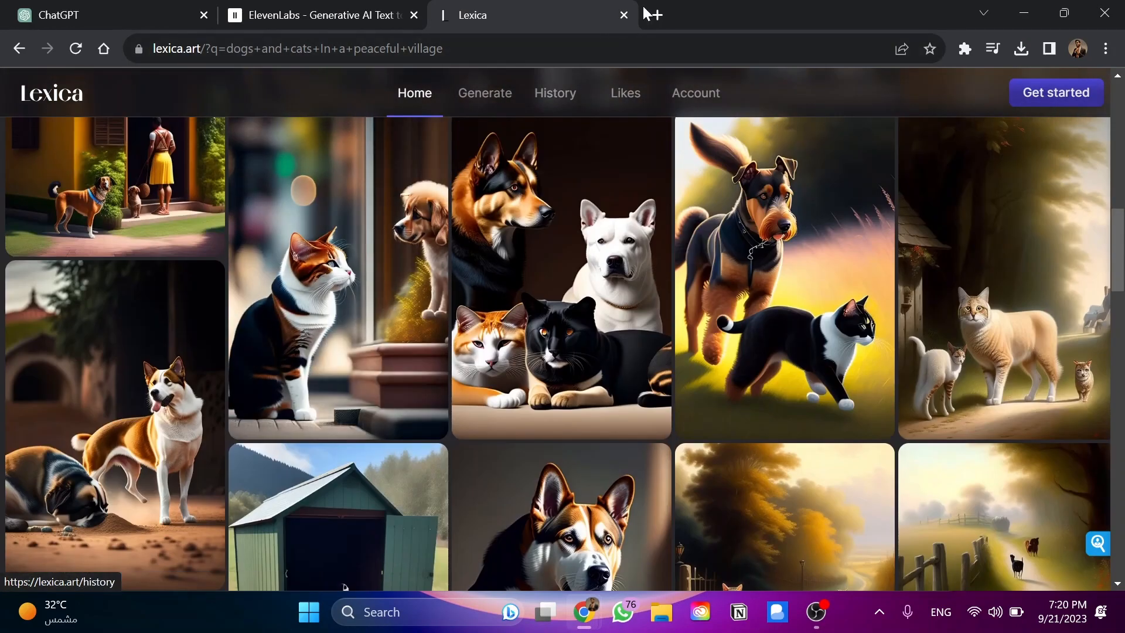
Step: Open the LeiaPix Converter website, convert.leiapix.com, in a new browser tab
click(657, 15)
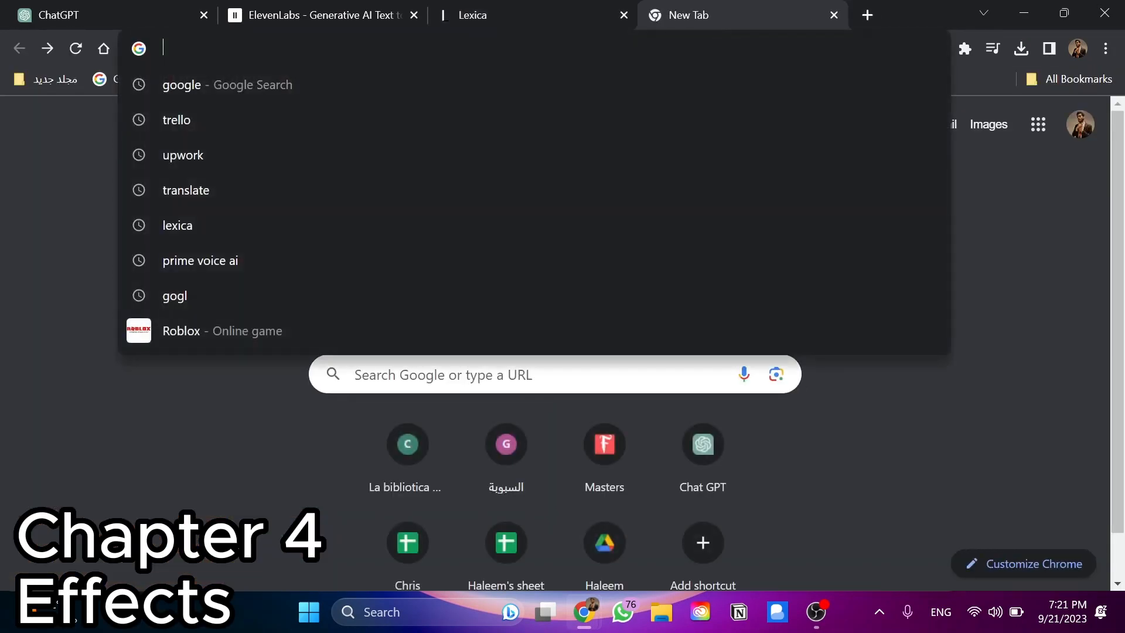
text(convery)
key(BackSpace)
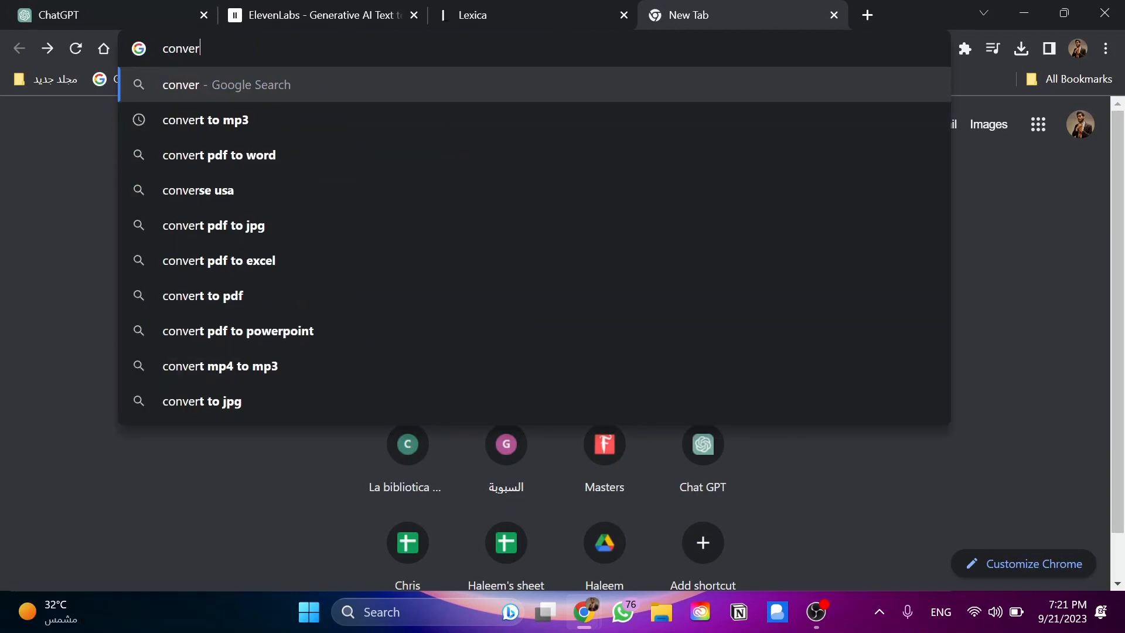
text(t.le)
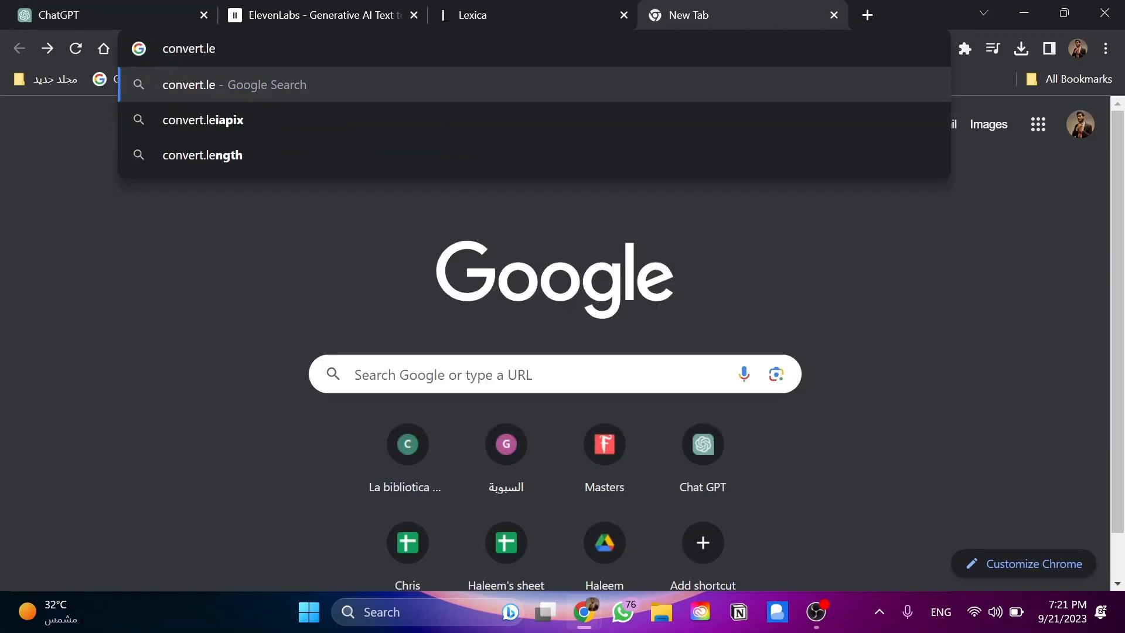
text(aipix.)
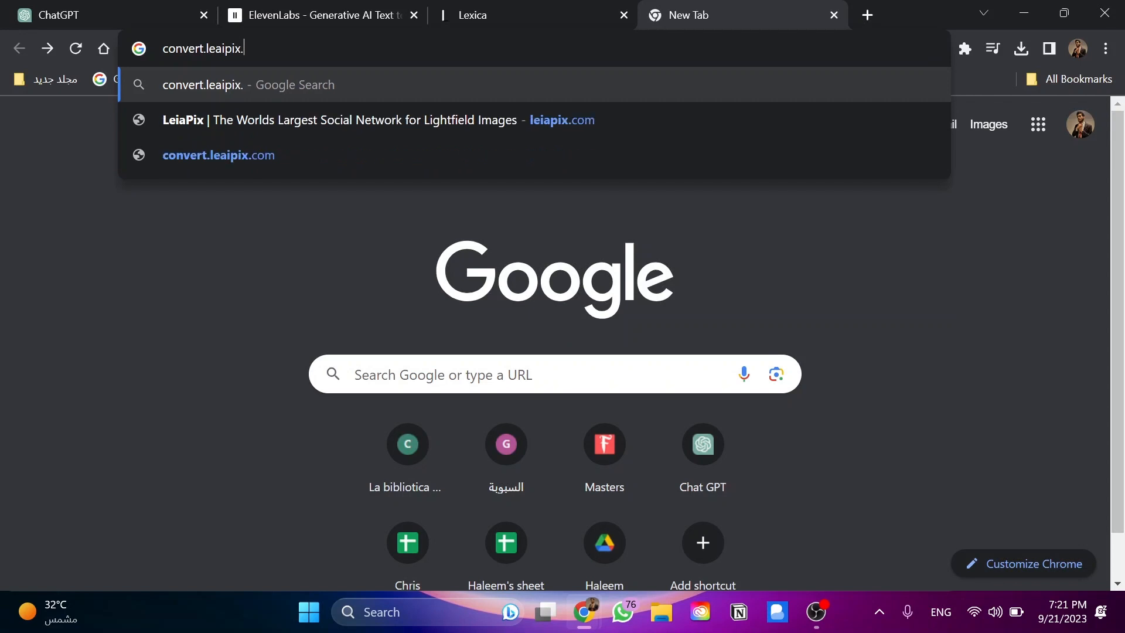
text(com)
key(Return)
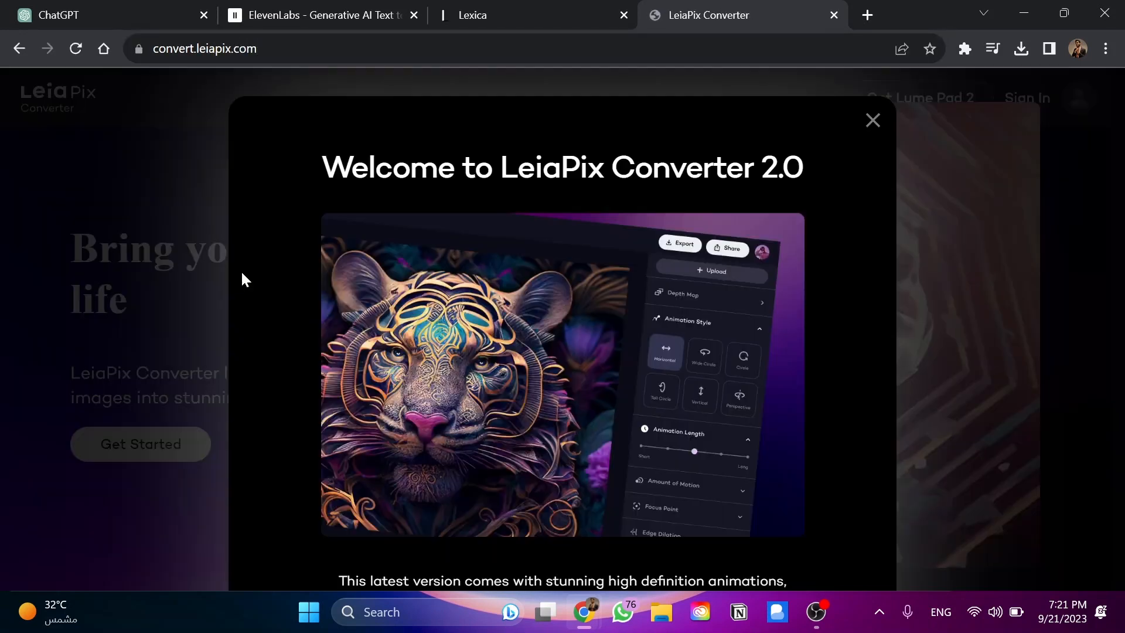
Step: Dismiss the welcome message and start the converter from its landing page
click(872, 120)
scroll(343, 293, down, 1)
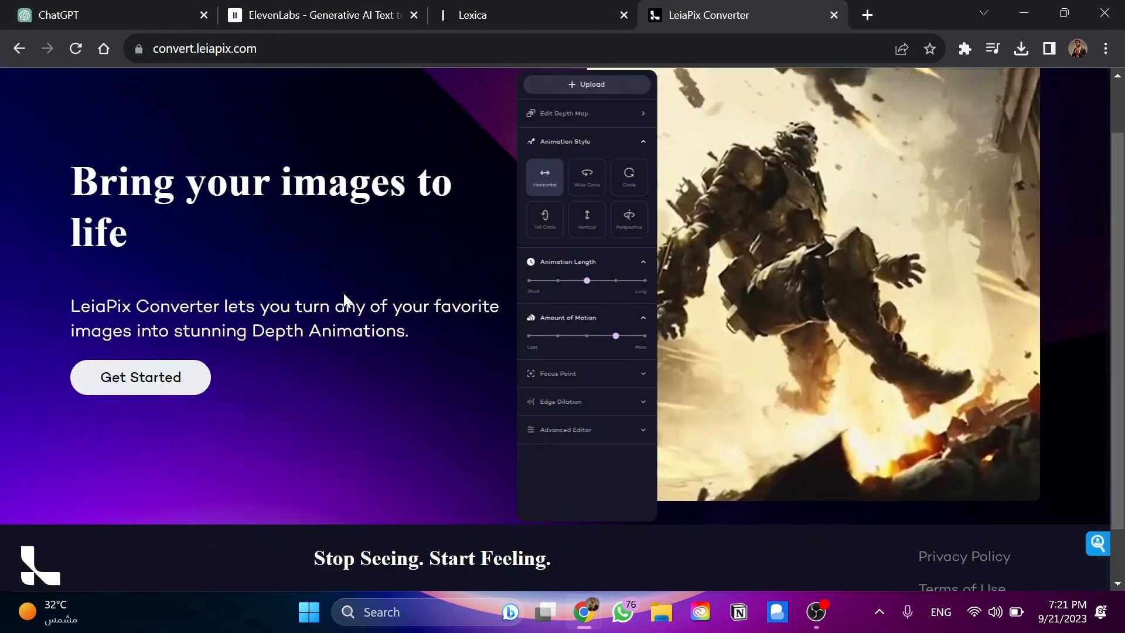
click(164, 389)
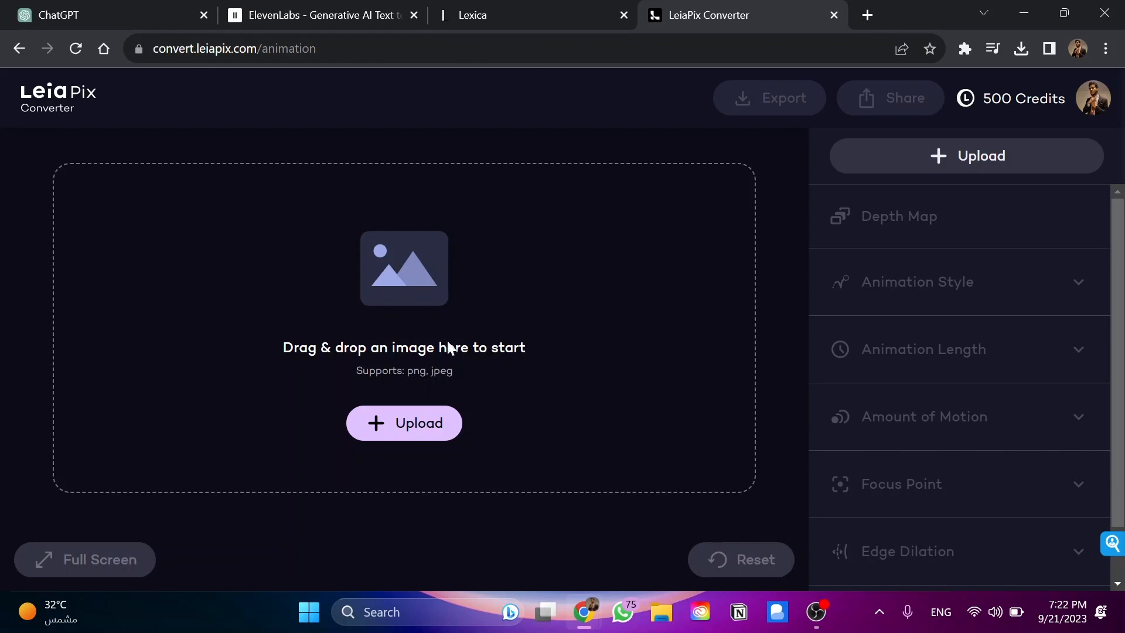
Step: Upload the downloaded dog and cats picture from the Downloads folder for depth animation
click(427, 418)
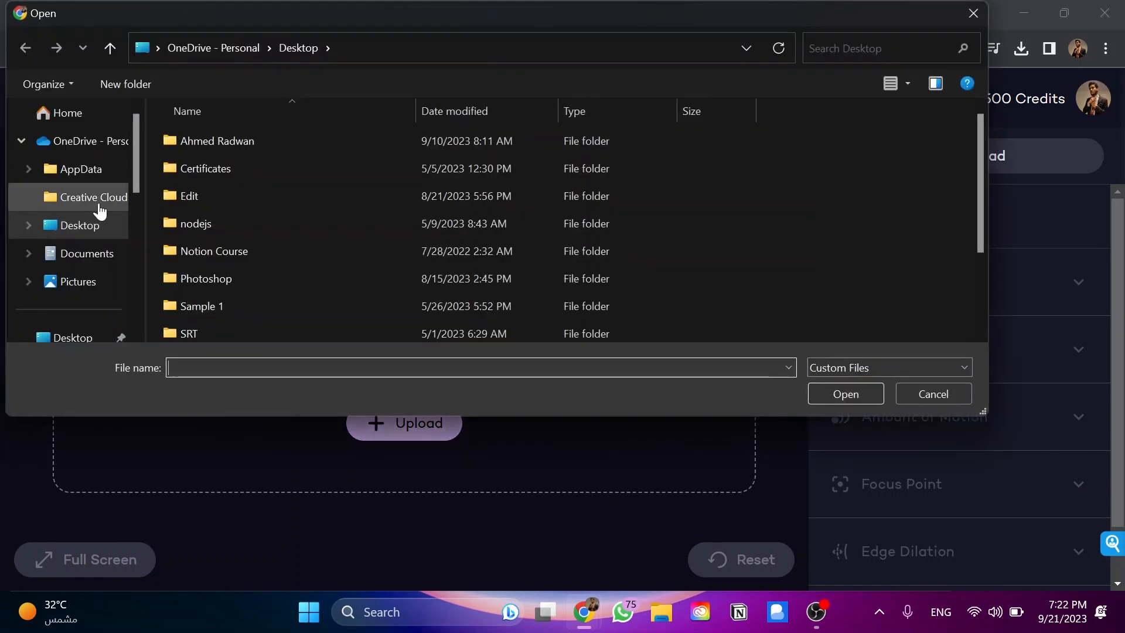
scroll(97, 210, down, 2)
scroll(76, 287, down, 1)
click(78, 283)
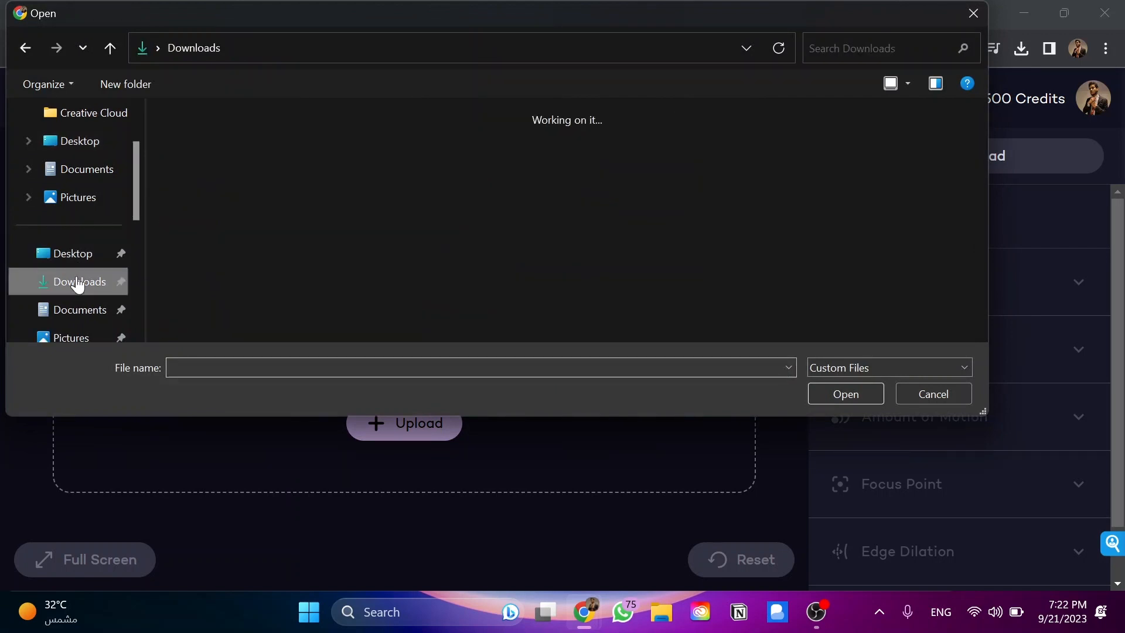
double_click(244, 213)
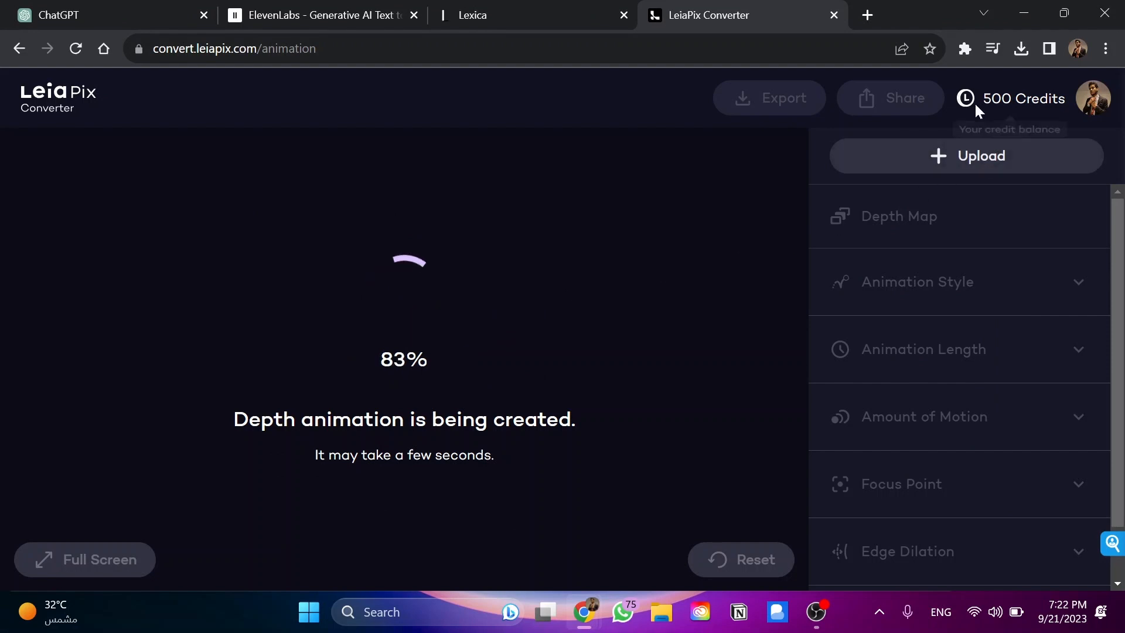
drag(984, 99, 1011, 98)
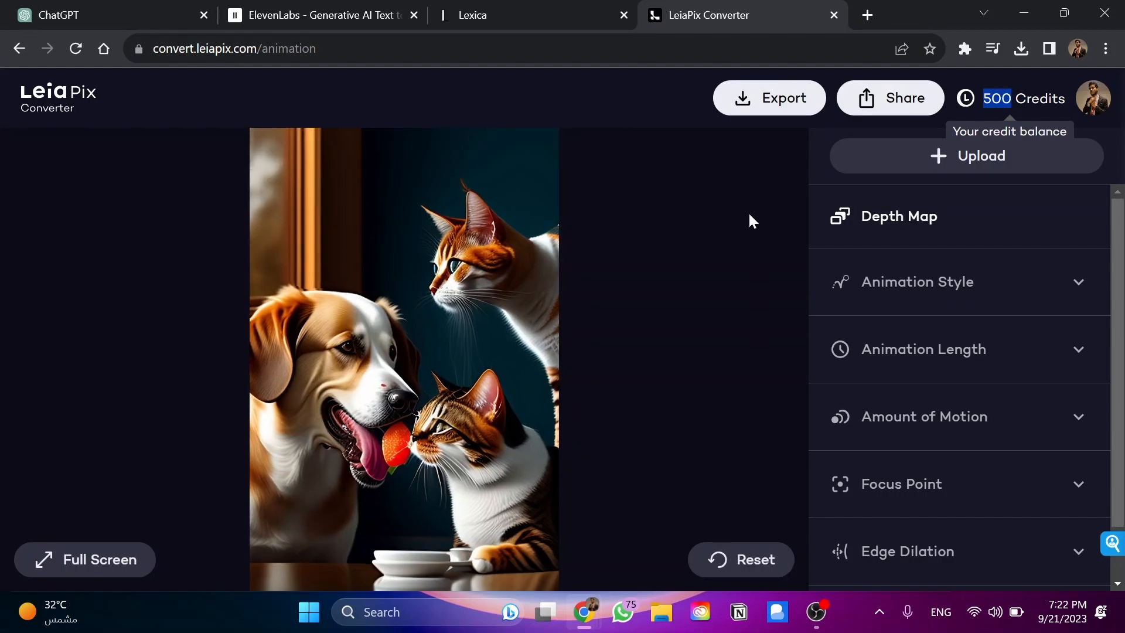
click(510, 289)
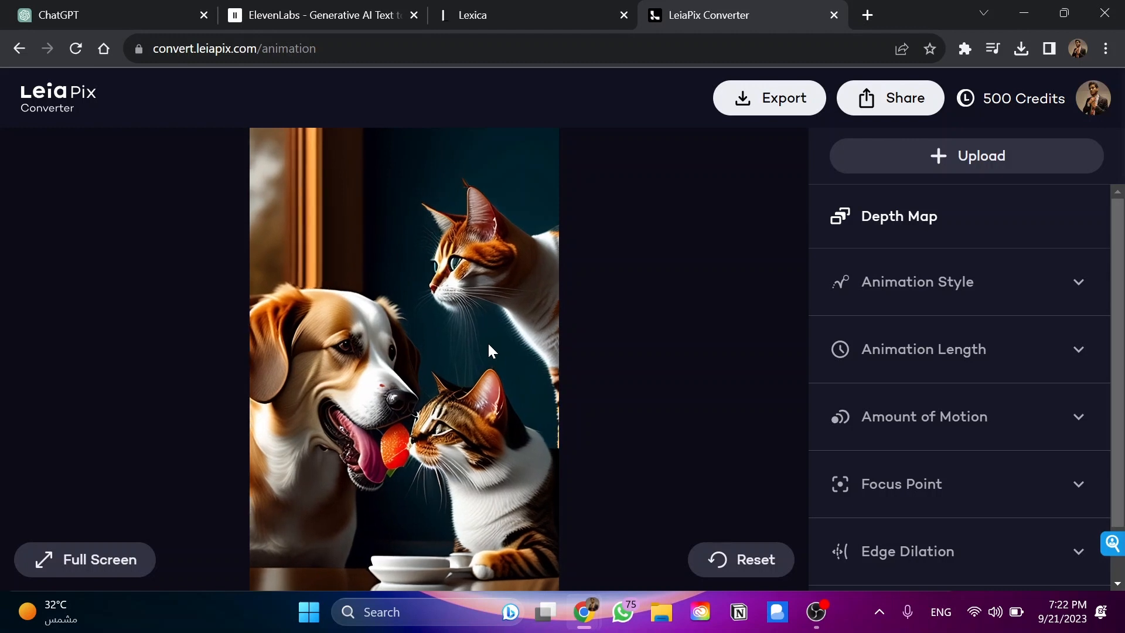
Step: Try the Horizontal, Wide Circle, Circle and Vertical animation styles on the picture and return to Perspective
click(936, 284)
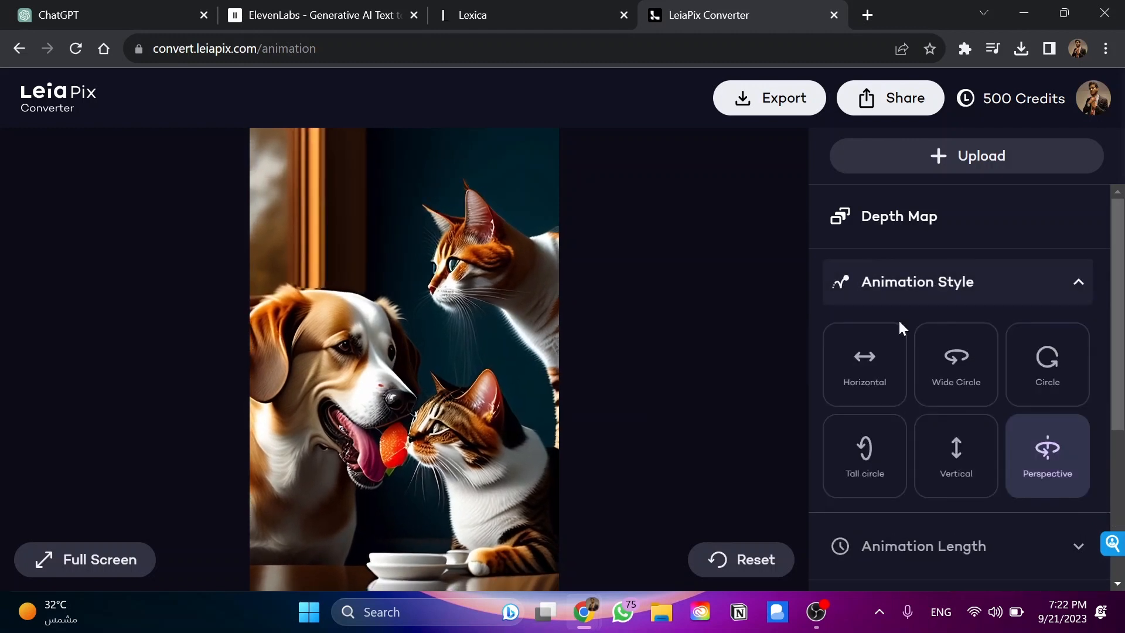
click(844, 369)
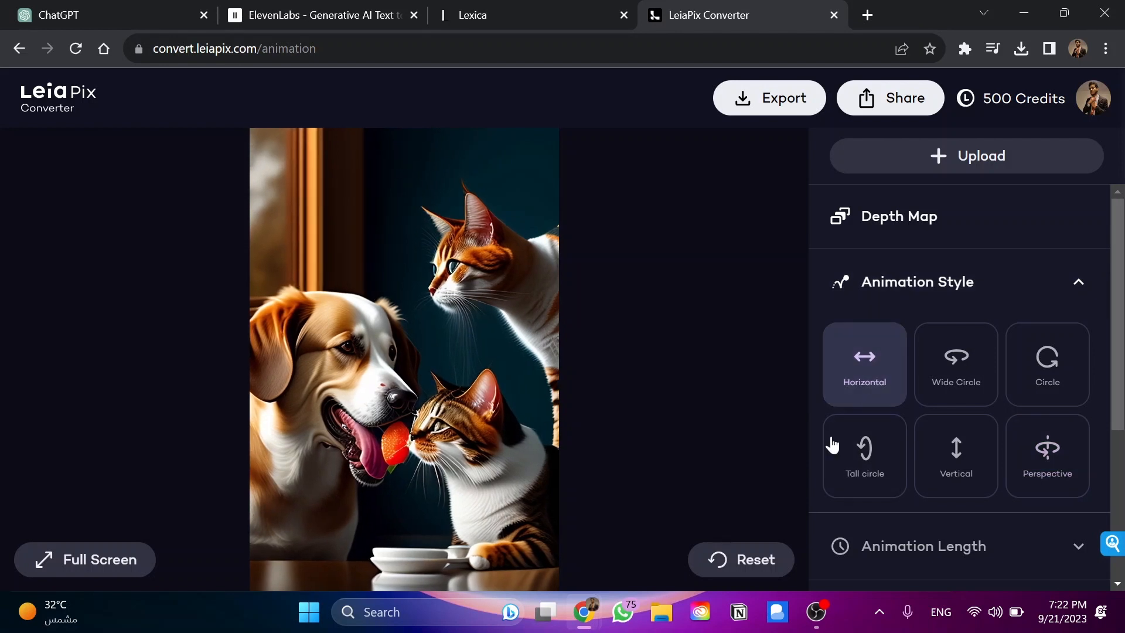
click(954, 393)
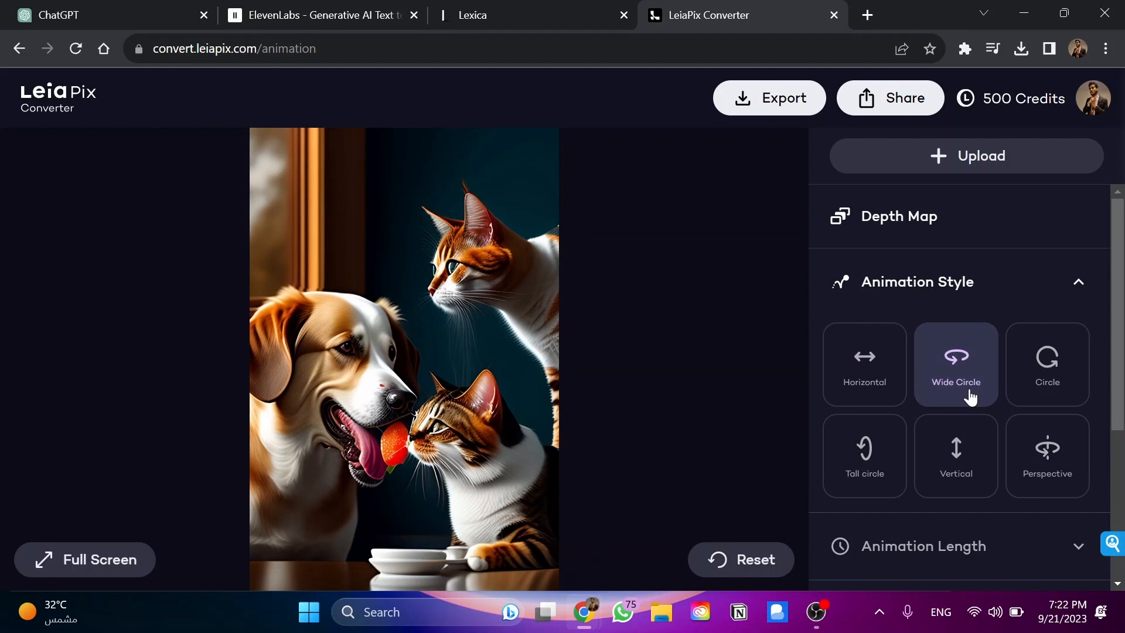
click(1022, 401)
click(966, 471)
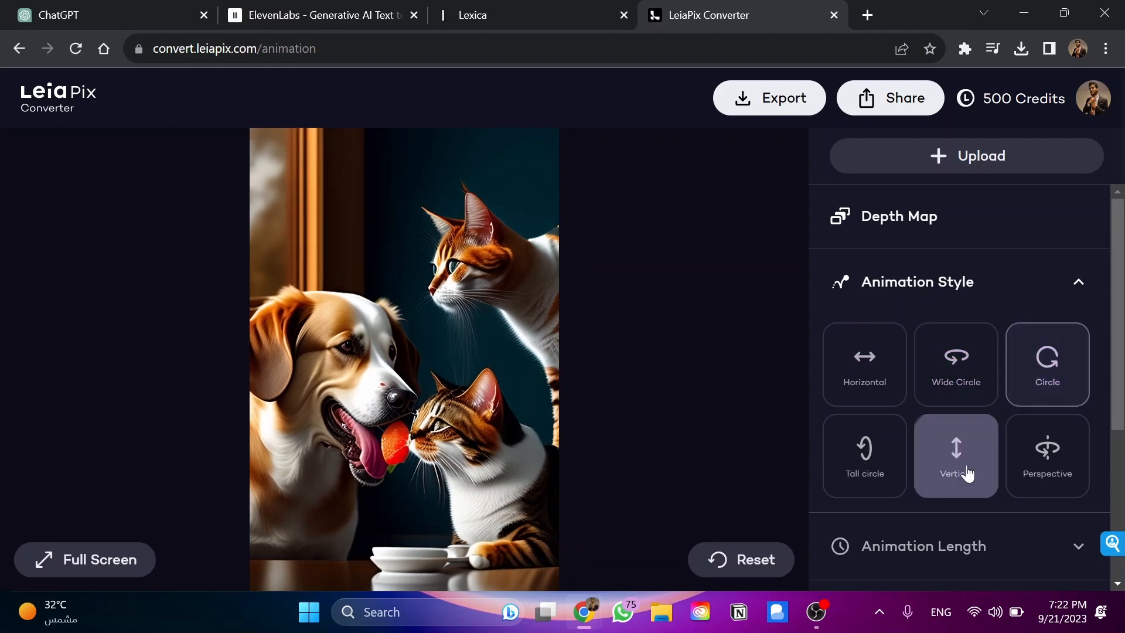
click(1047, 451)
click(941, 285)
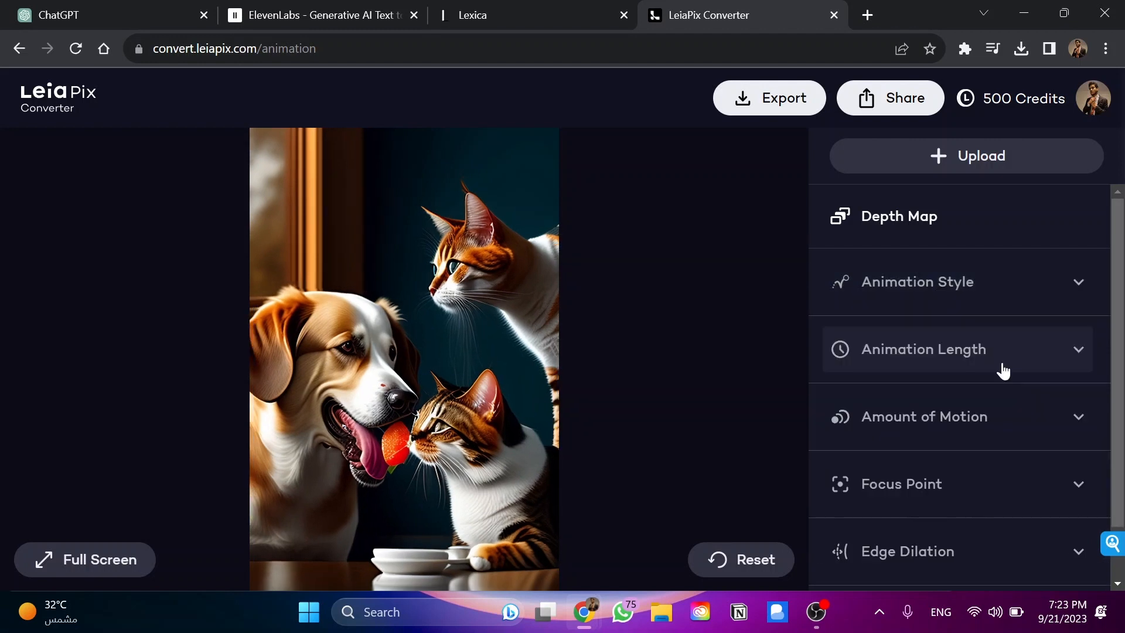
Step: Expand the animation length and amount of motion settings, and set the focus point one notch short of Far
click(1002, 371)
click(941, 477)
scroll(912, 410, down, 2)
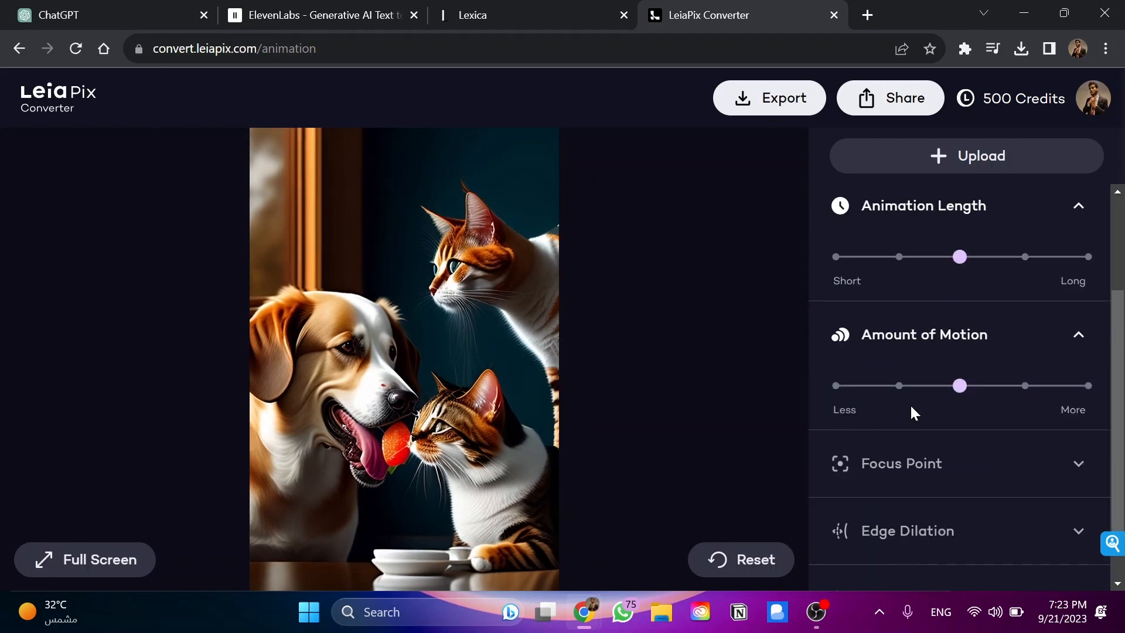
click(928, 445)
scroll(952, 477, down, 1)
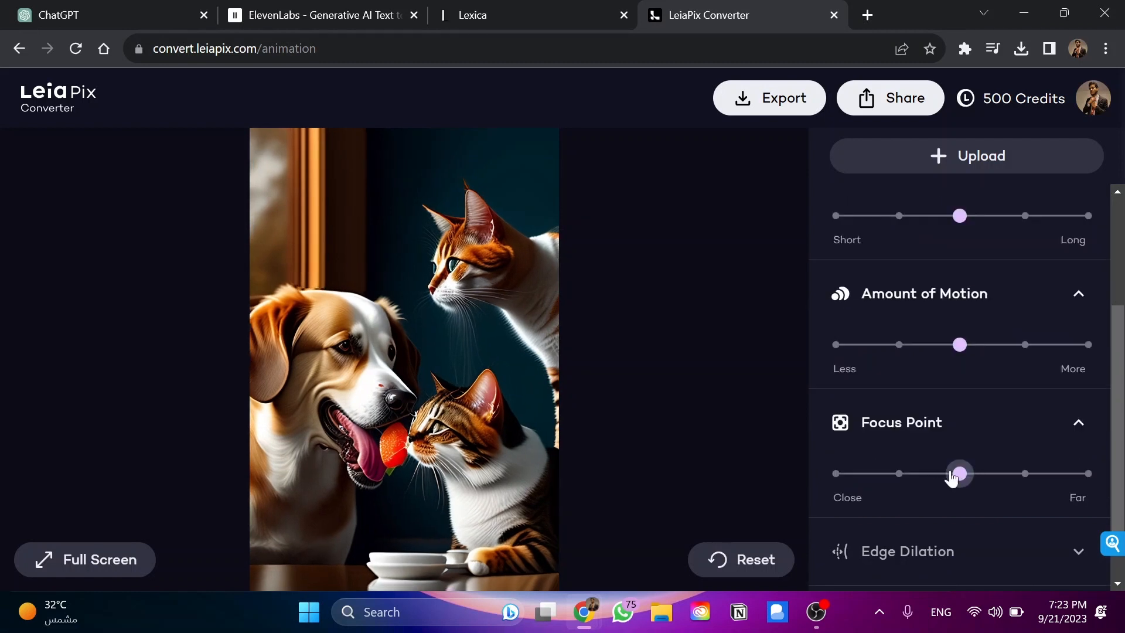
drag(952, 477, 1086, 473)
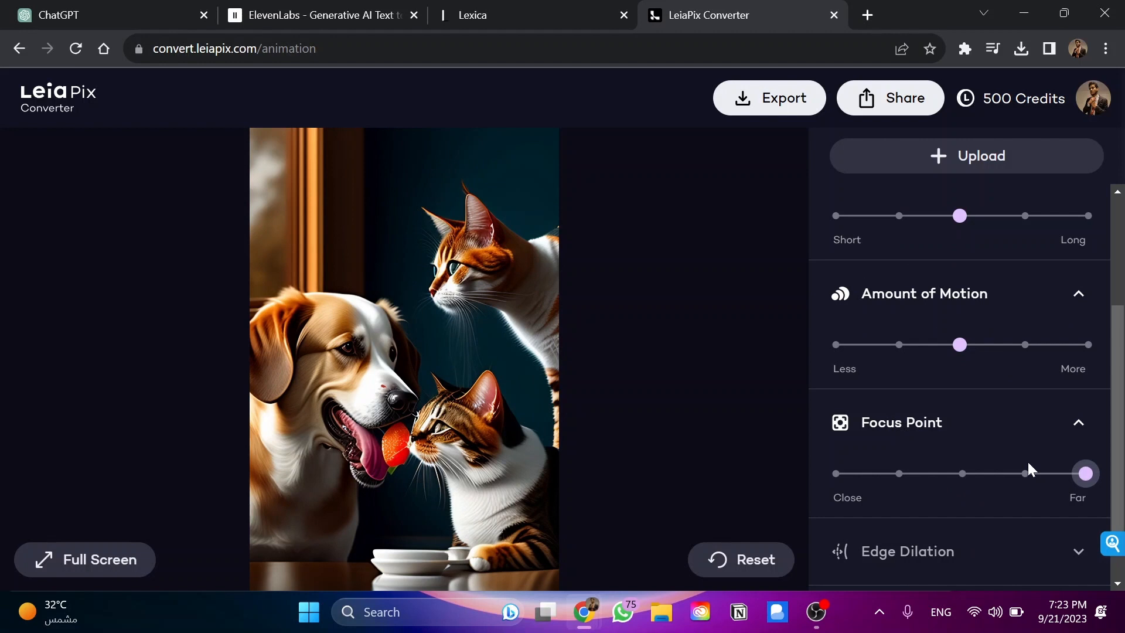
click(1026, 469)
Step: Expand the edge dilation setting to view its slider
scroll(950, 489, down, 1)
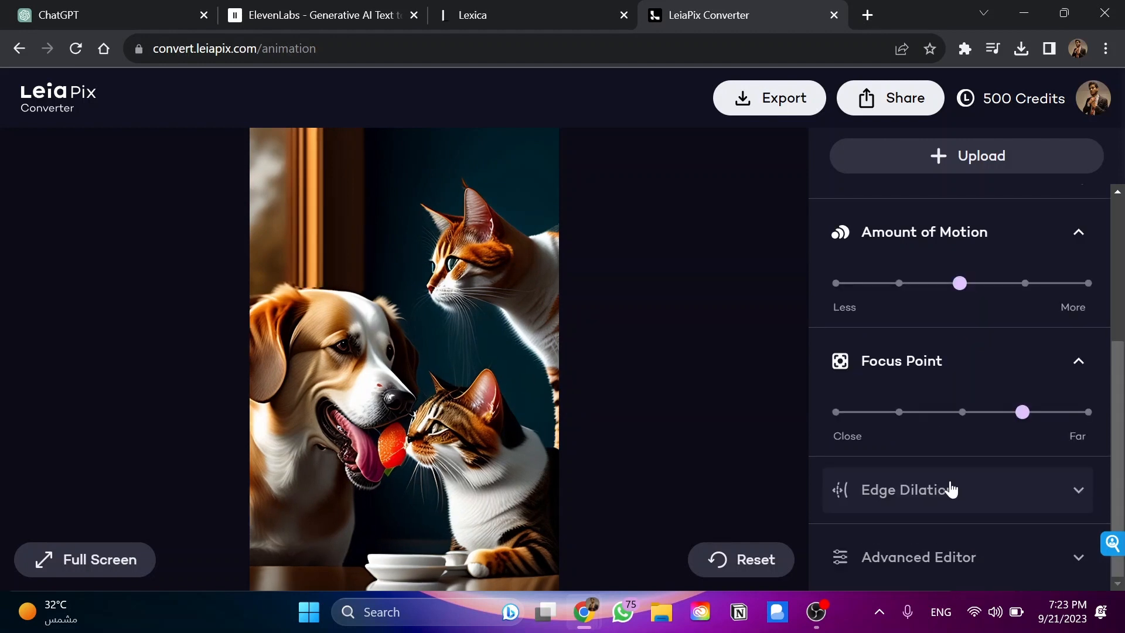
click(950, 490)
scroll(978, 518, down, 1)
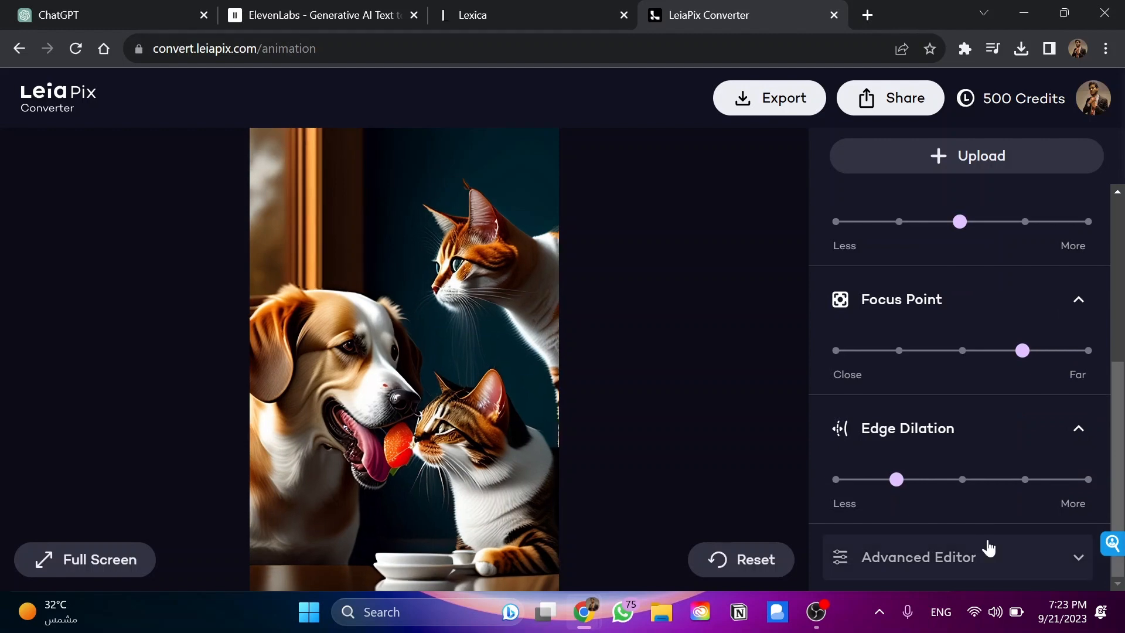
Step: Export the depth animation of the dog and cats picture
scroll(972, 450, up, 2)
scroll(973, 450, up, 3)
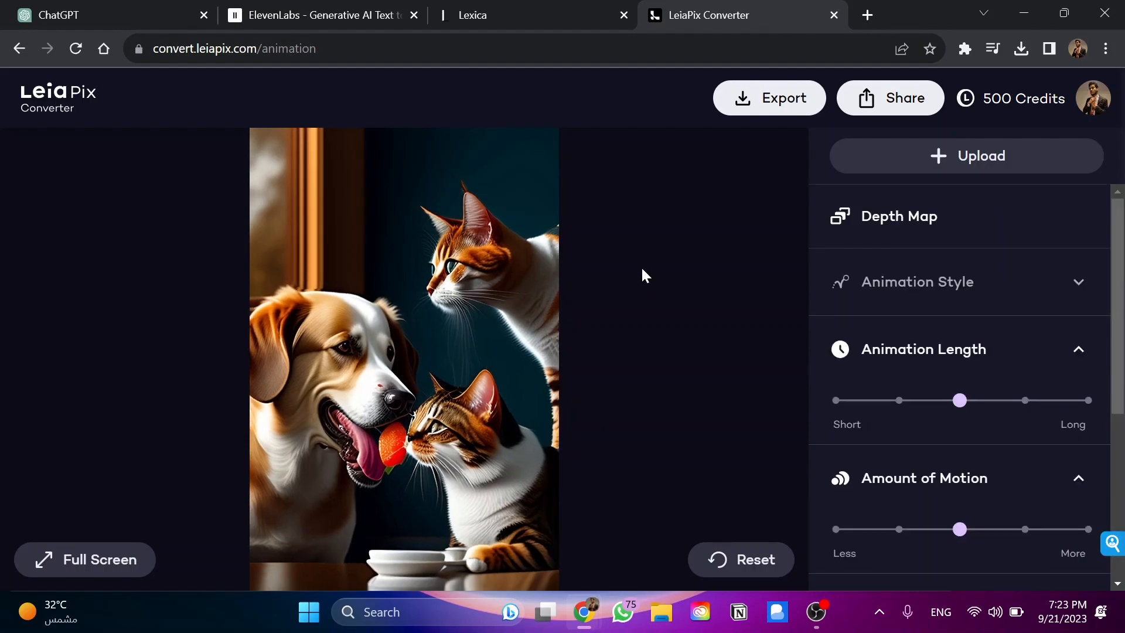
click(772, 103)
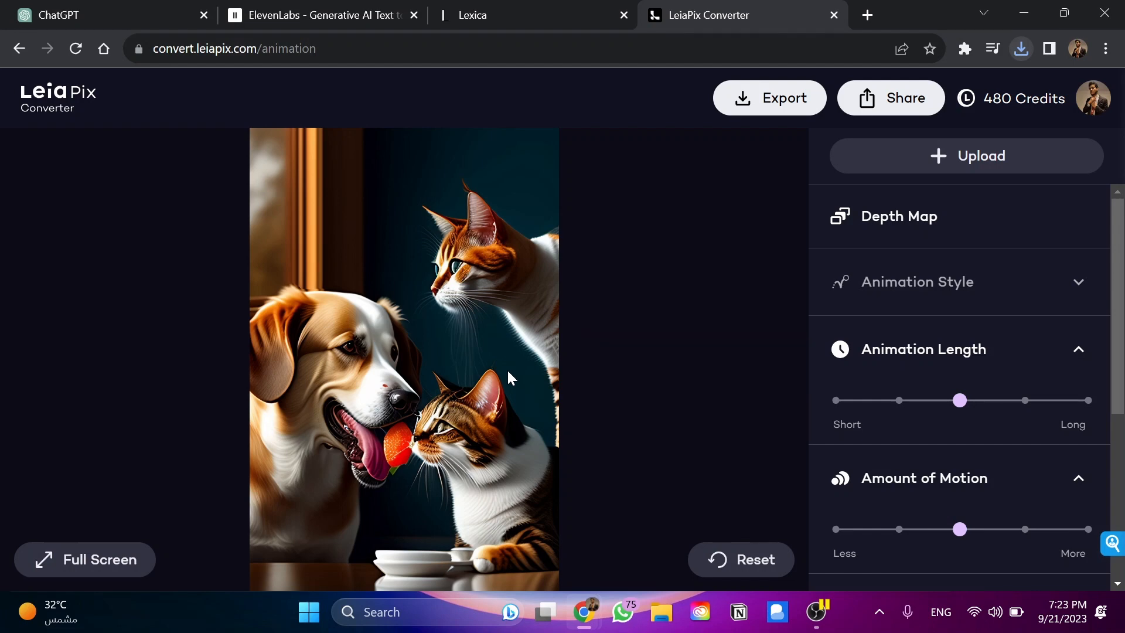
Step: Close the LeiaPix tab and open the Canva website in a new browser tab
middle_click(677, 9)
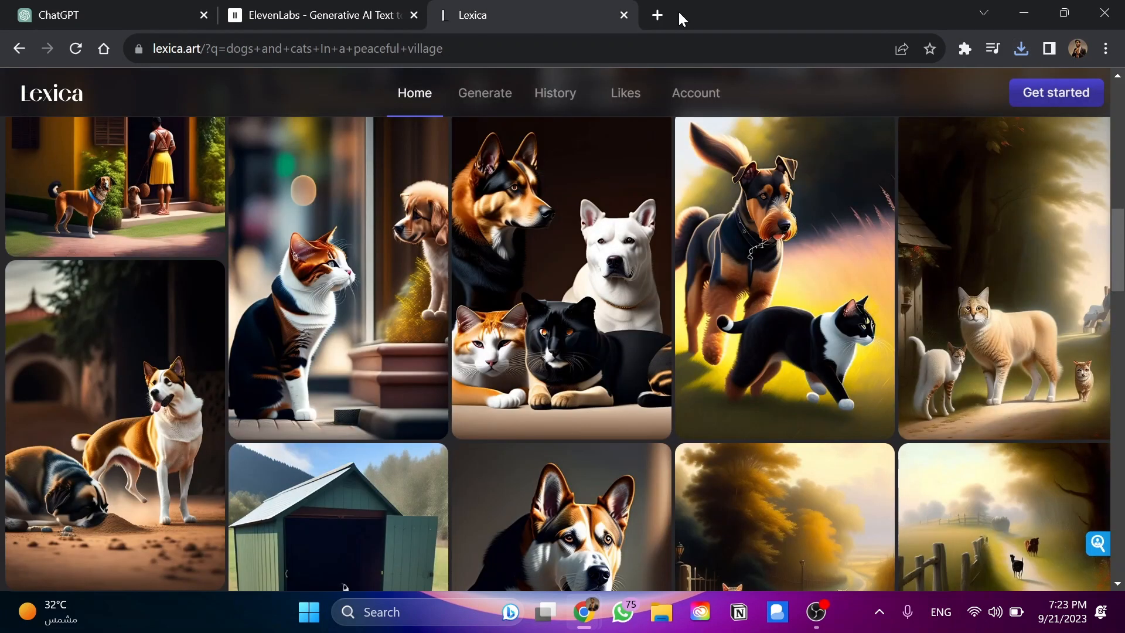
click(658, 15)
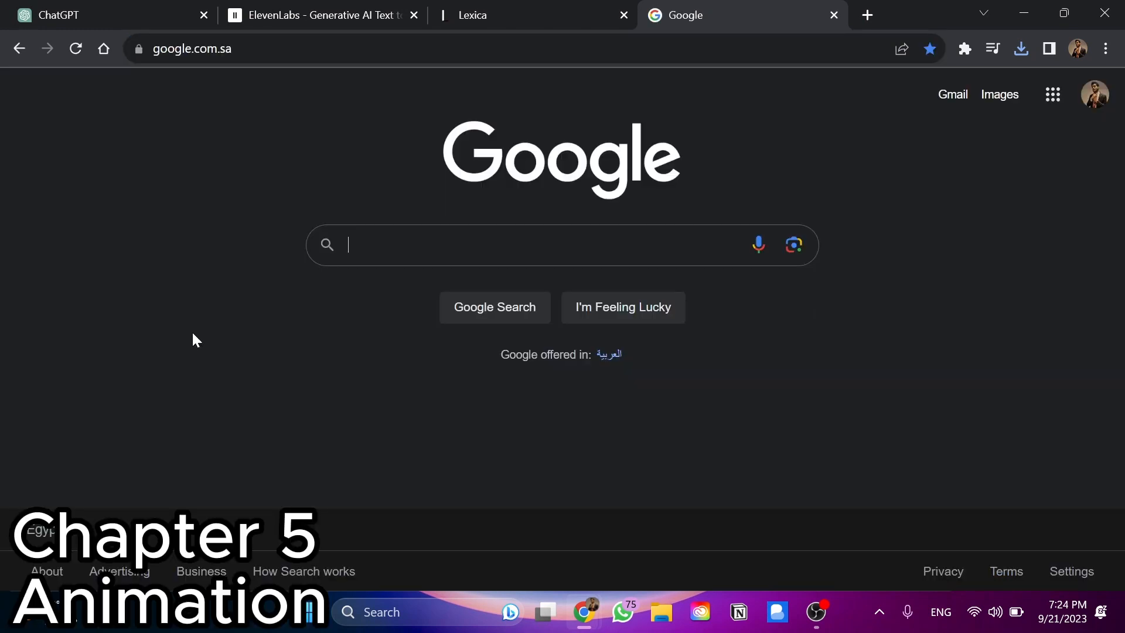
text(Canva)
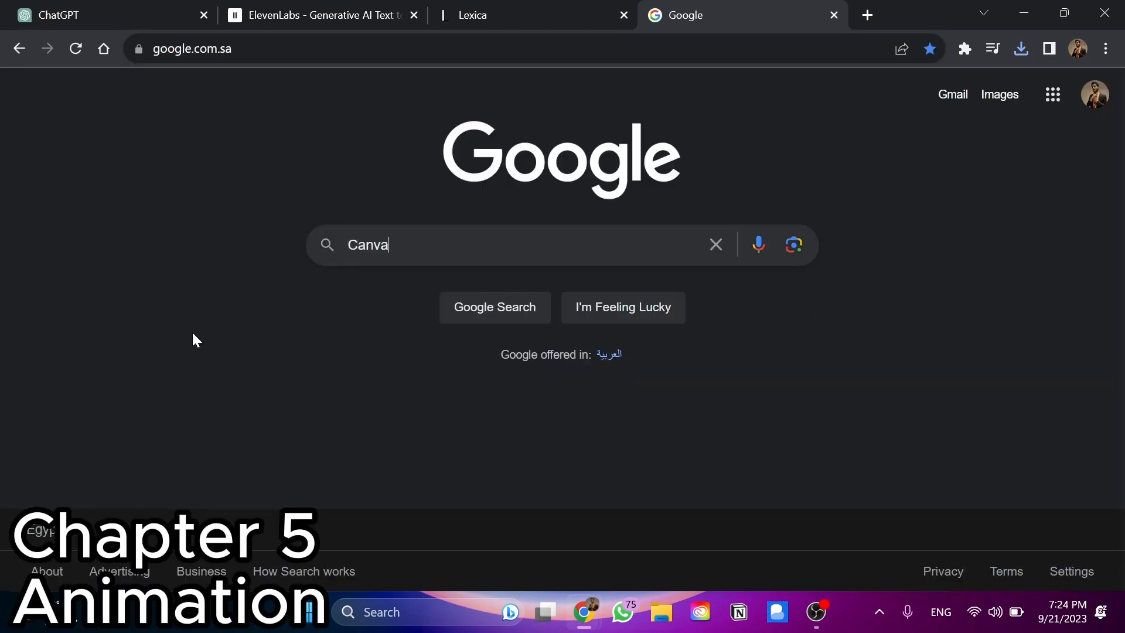
key(Return)
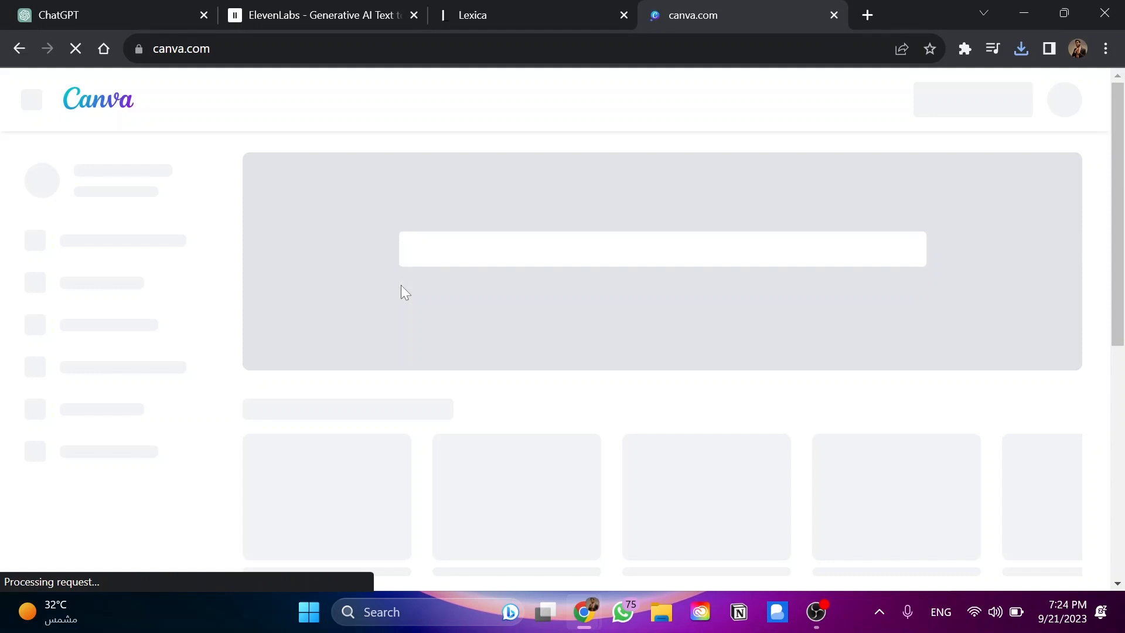
Step: Search Canva for "video" and choose the 1920 × 1080 px Video design type
scroll(385, 241, down, 3)
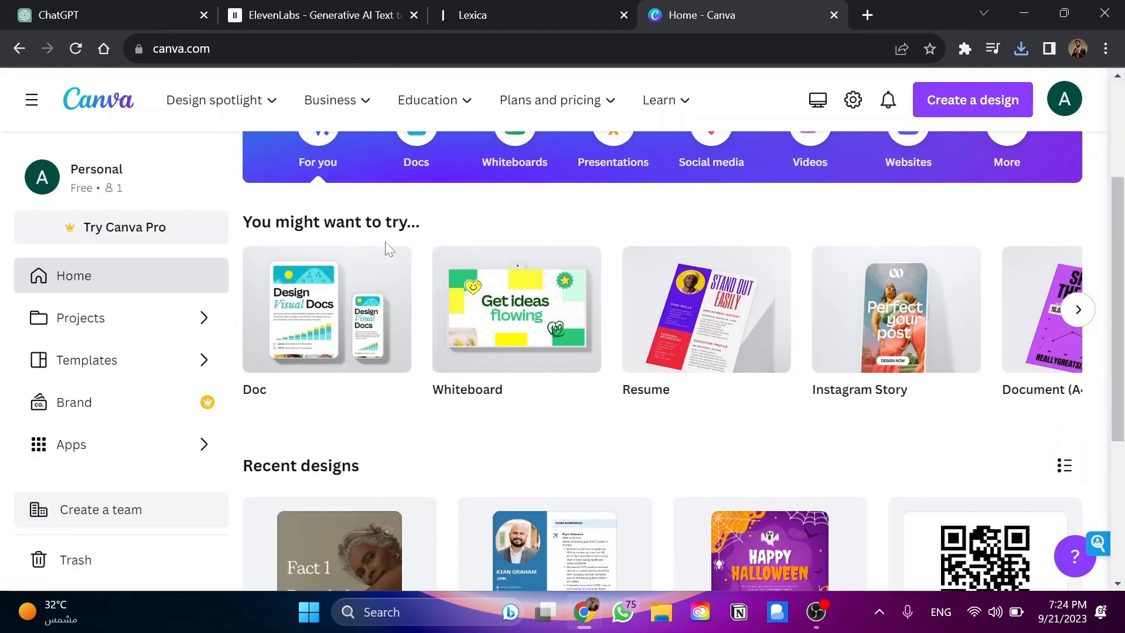
scroll(698, 401, up, 3)
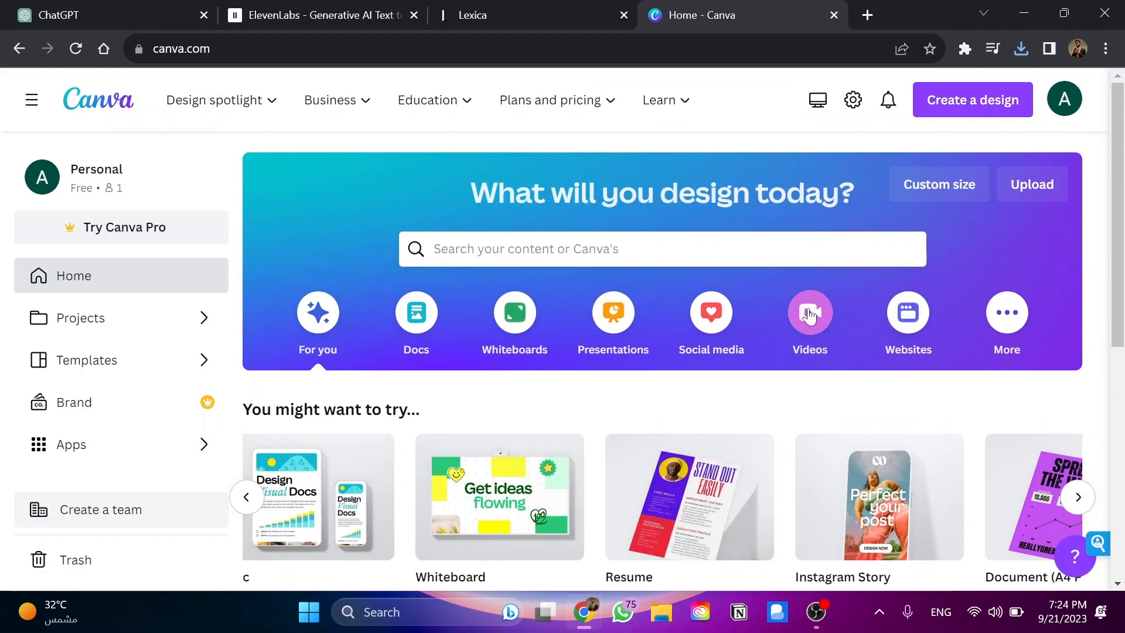
click(656, 251)
text(vidoe)
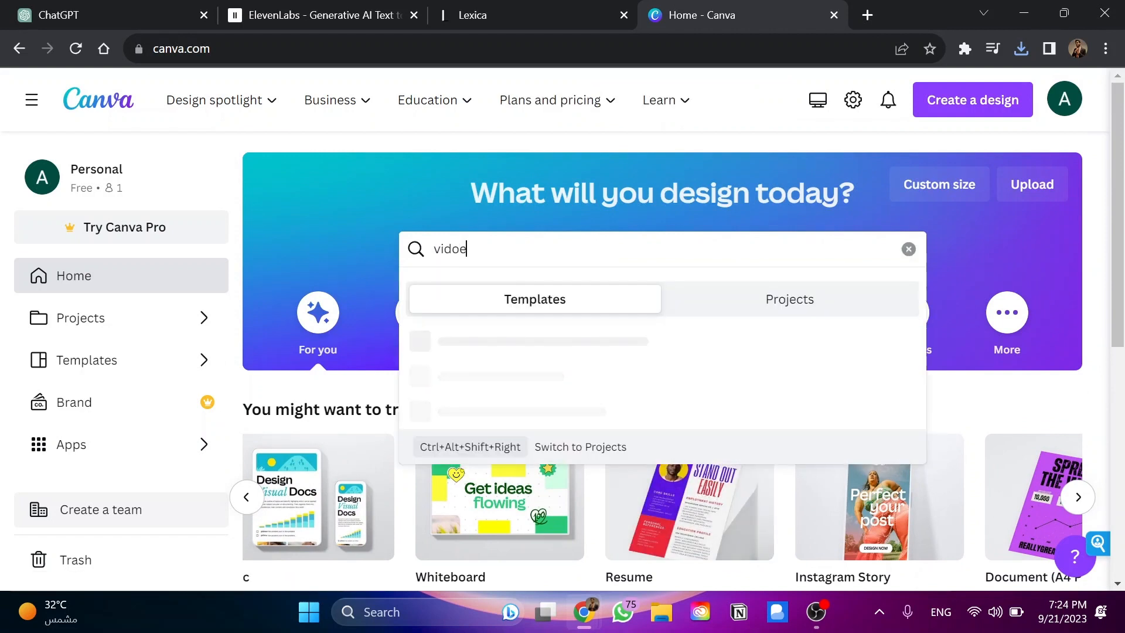
key(BackSpace)
key(BackSpace)
text(eo)
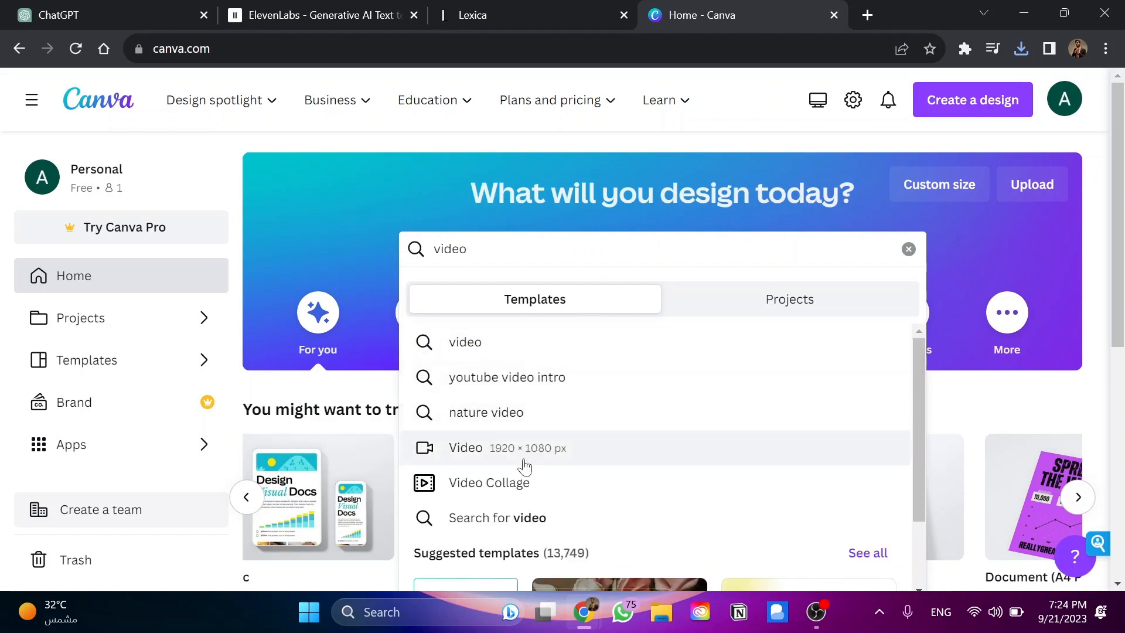
click(479, 445)
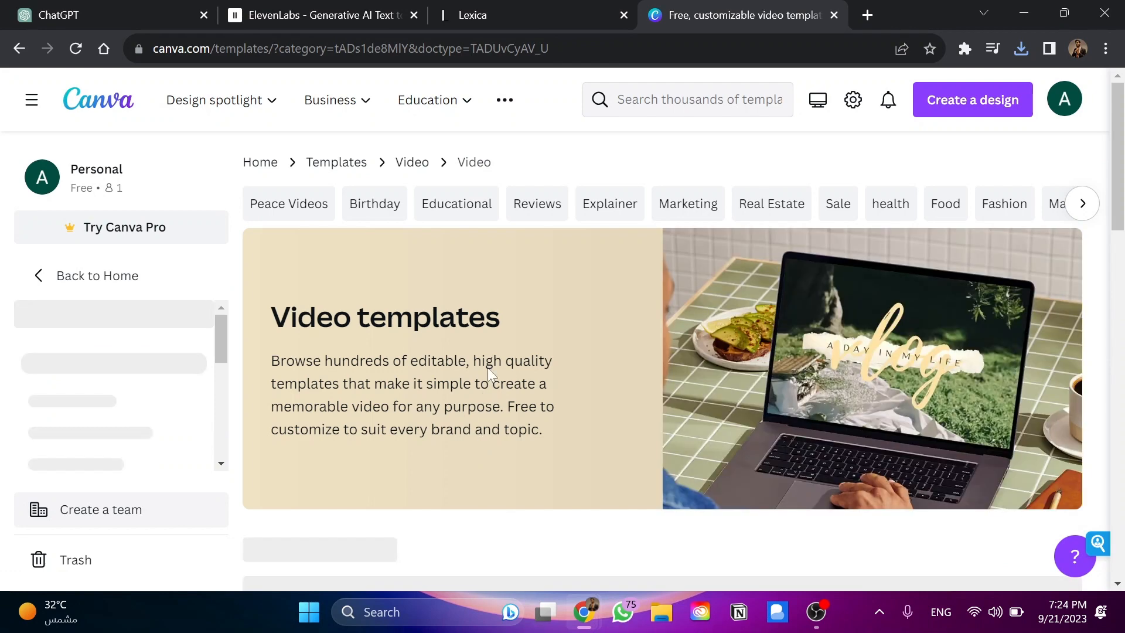
Step: Create a blank video design from the video templates page
scroll(592, 295, down, 5)
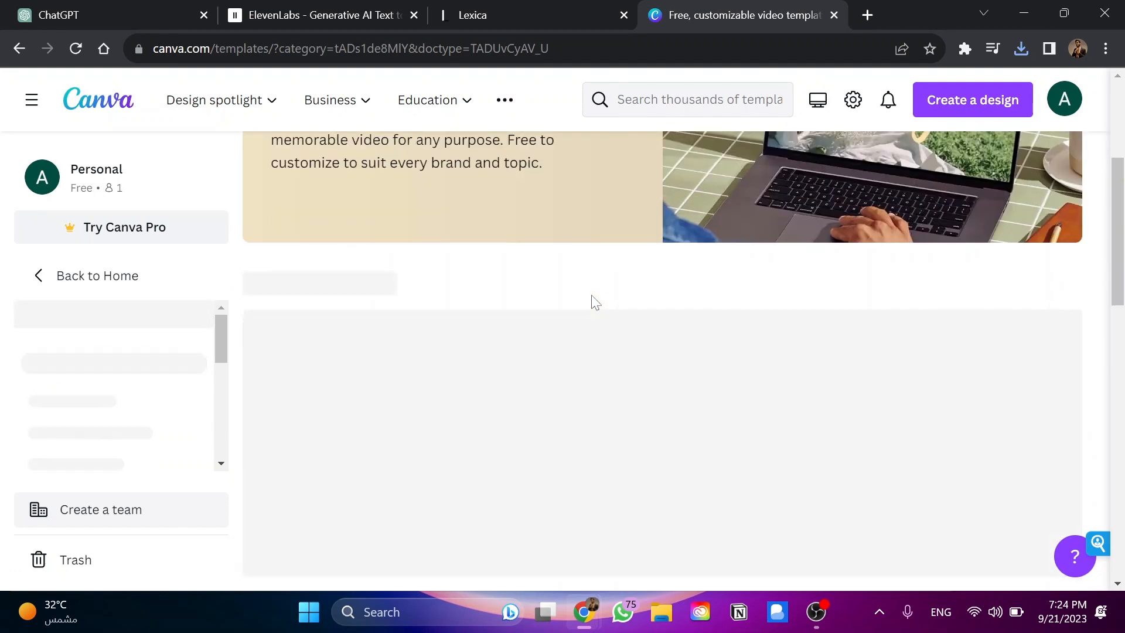
scroll(591, 299, down, 1)
scroll(585, 268, down, 1)
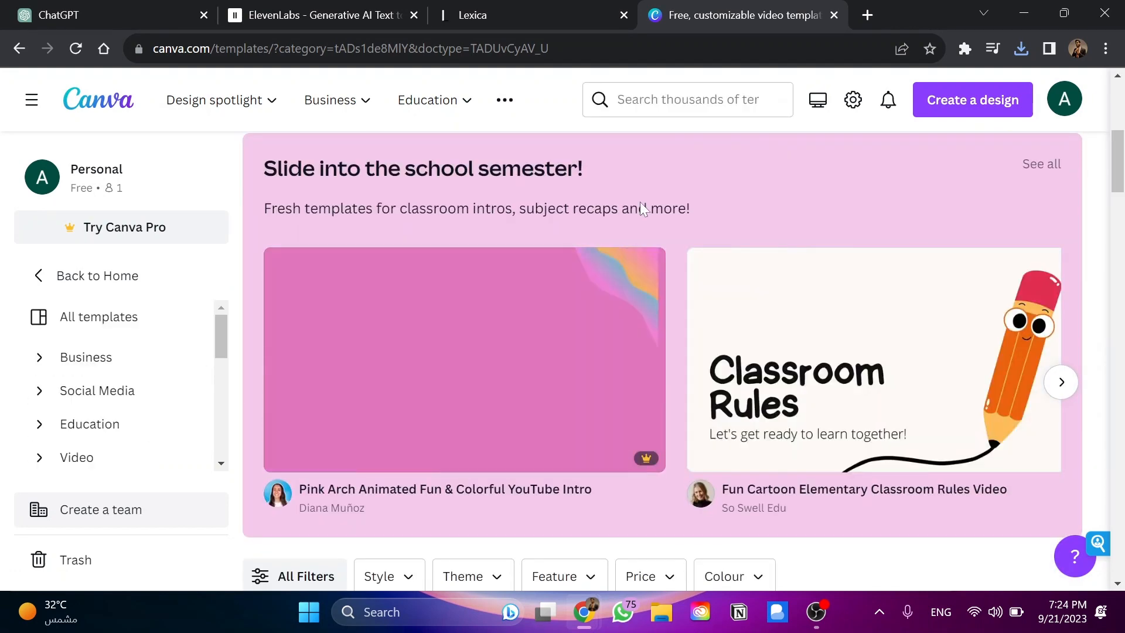
scroll(642, 208, down, 5)
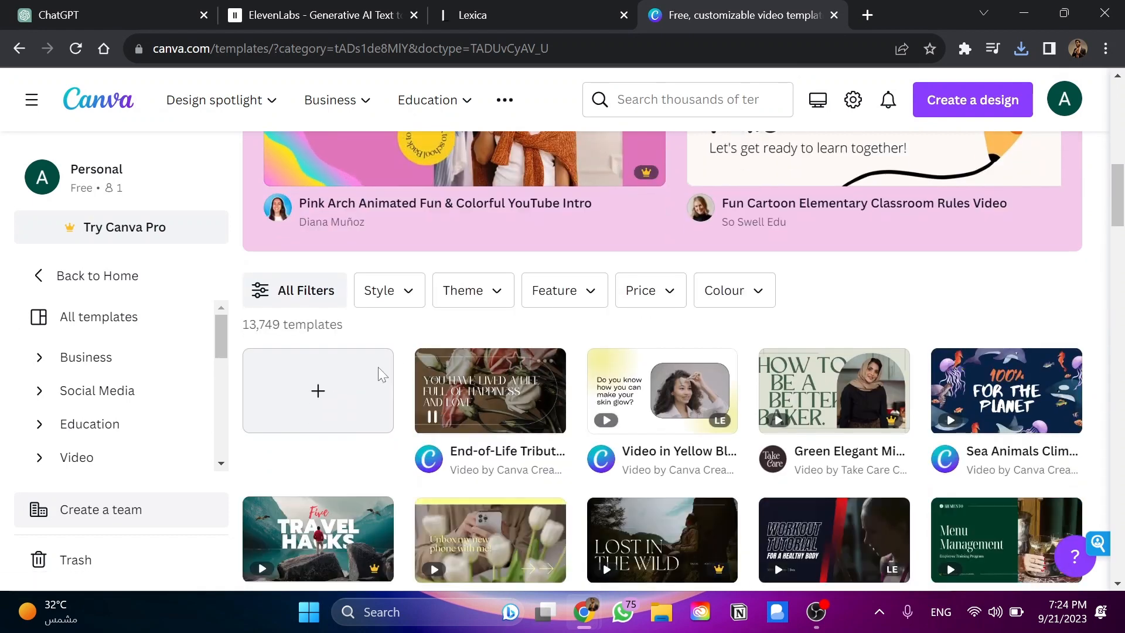
scroll(319, 392, down, 1)
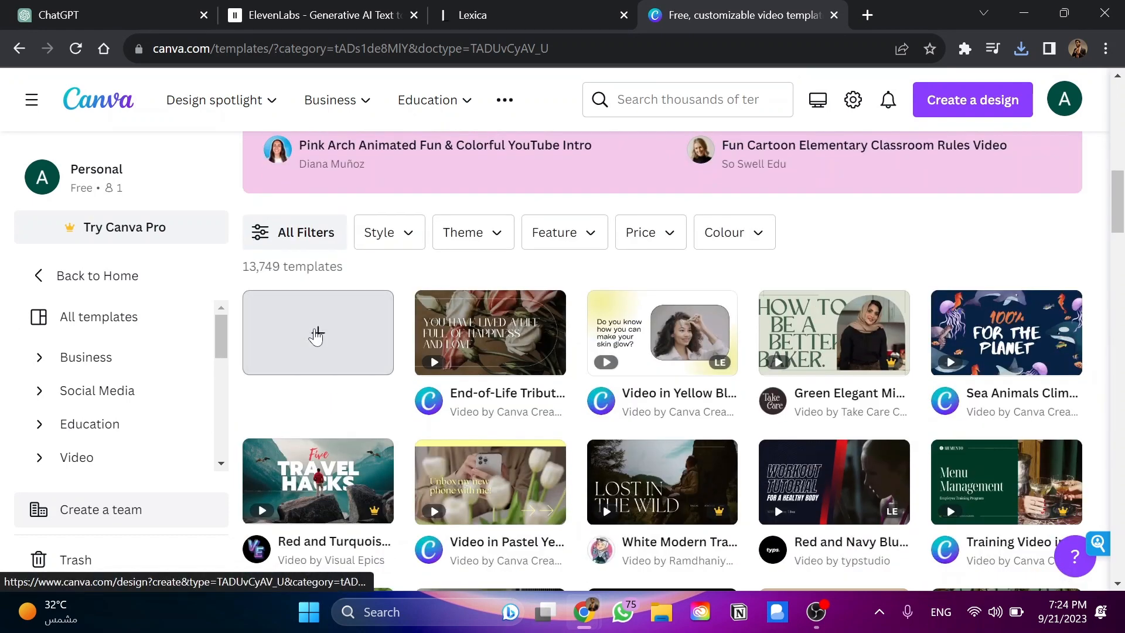
click(316, 334)
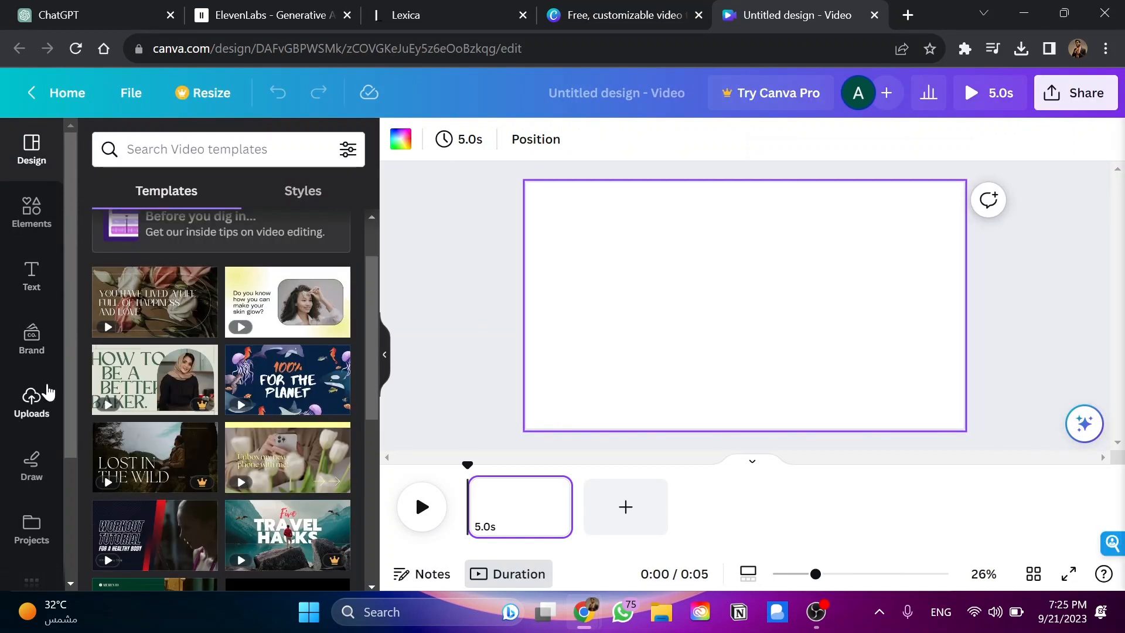
Step: Upload the depth animation file "Picture of a dog of wathing a picture of a cat eat_animation" from Downloads
click(47, 392)
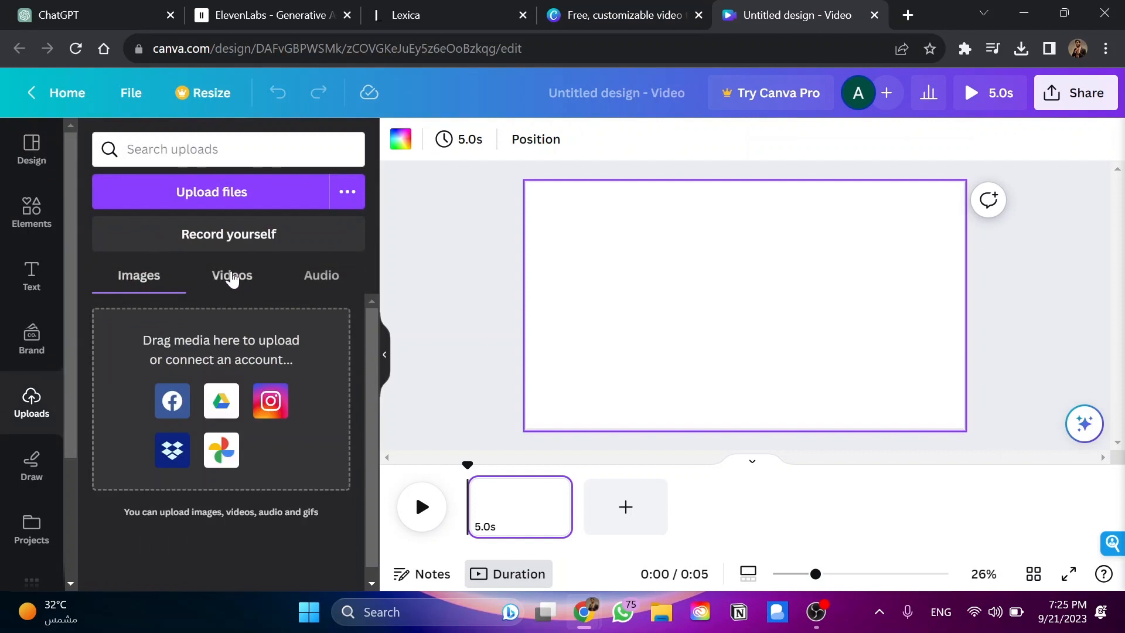
click(232, 276)
click(321, 276)
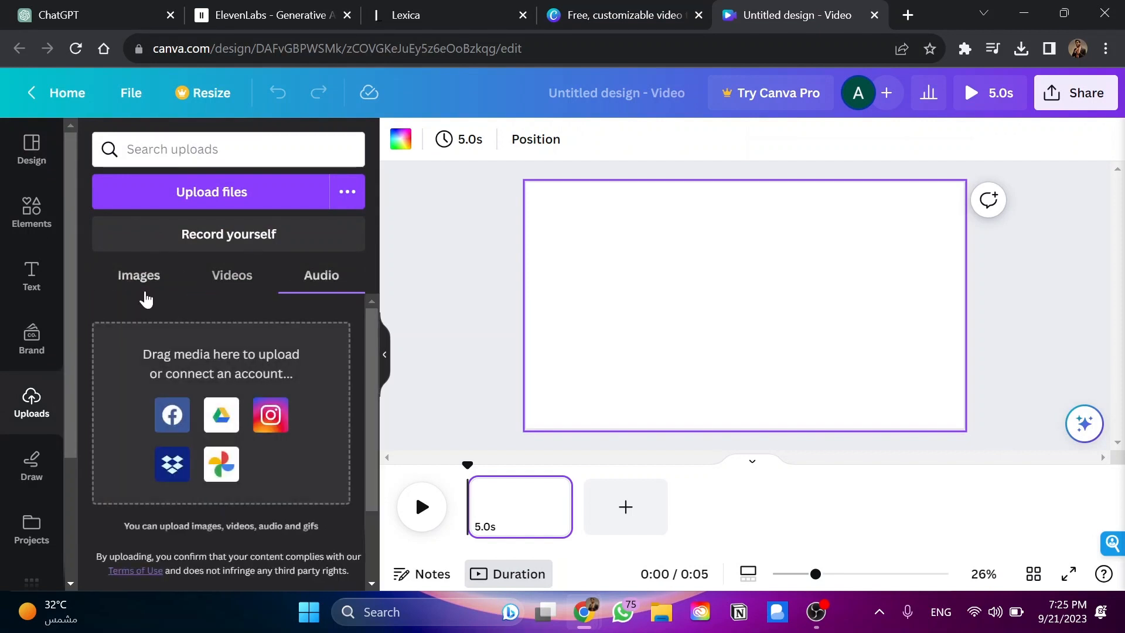
click(146, 299)
click(206, 195)
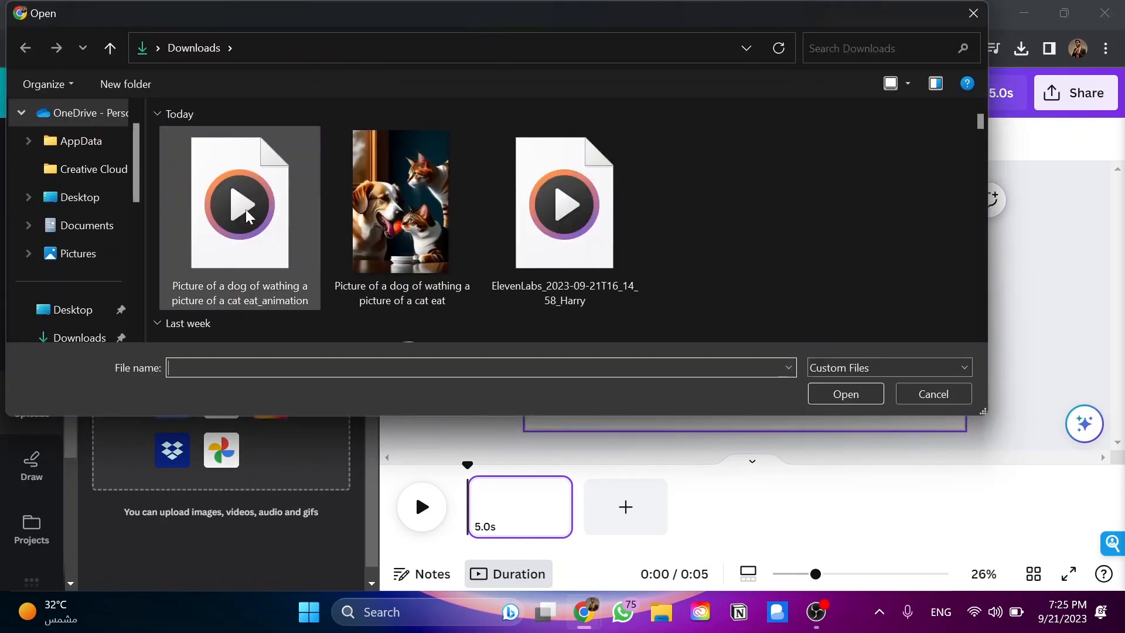
double_click(246, 217)
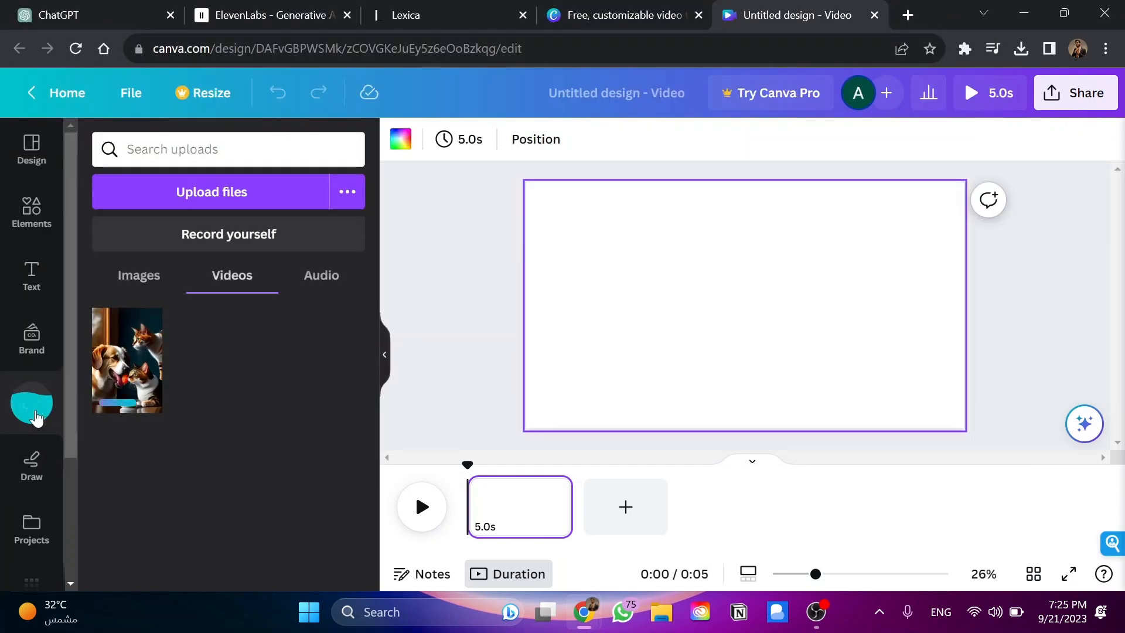
Step: Place the uploaded dog and cats animation on the first page and detach it from the background
drag(126, 357, 527, 480)
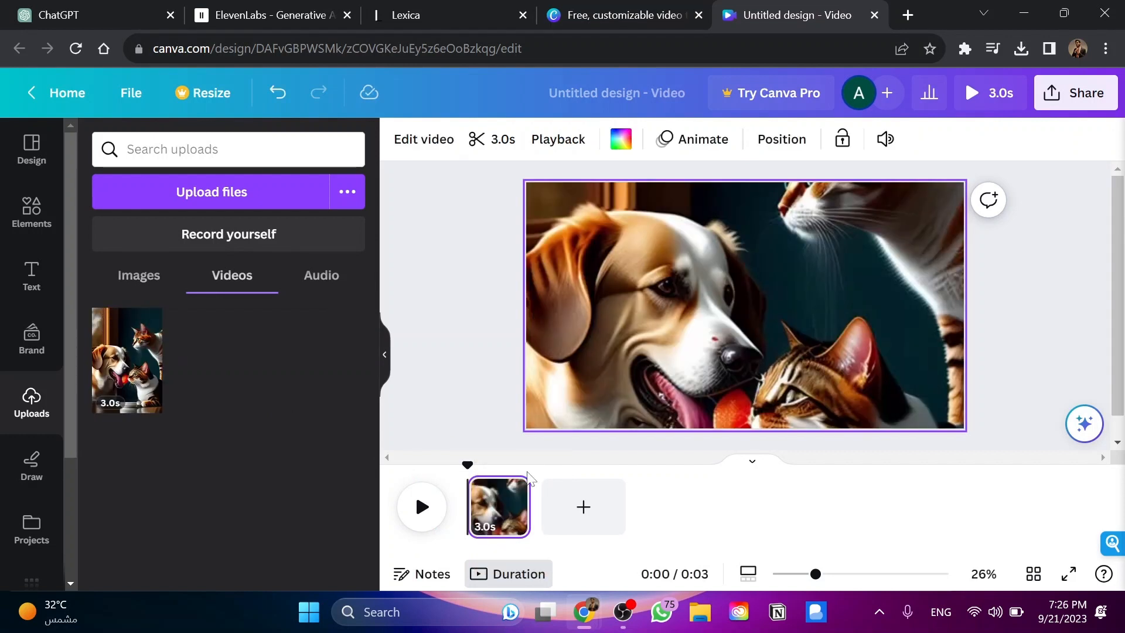
right_click(578, 300)
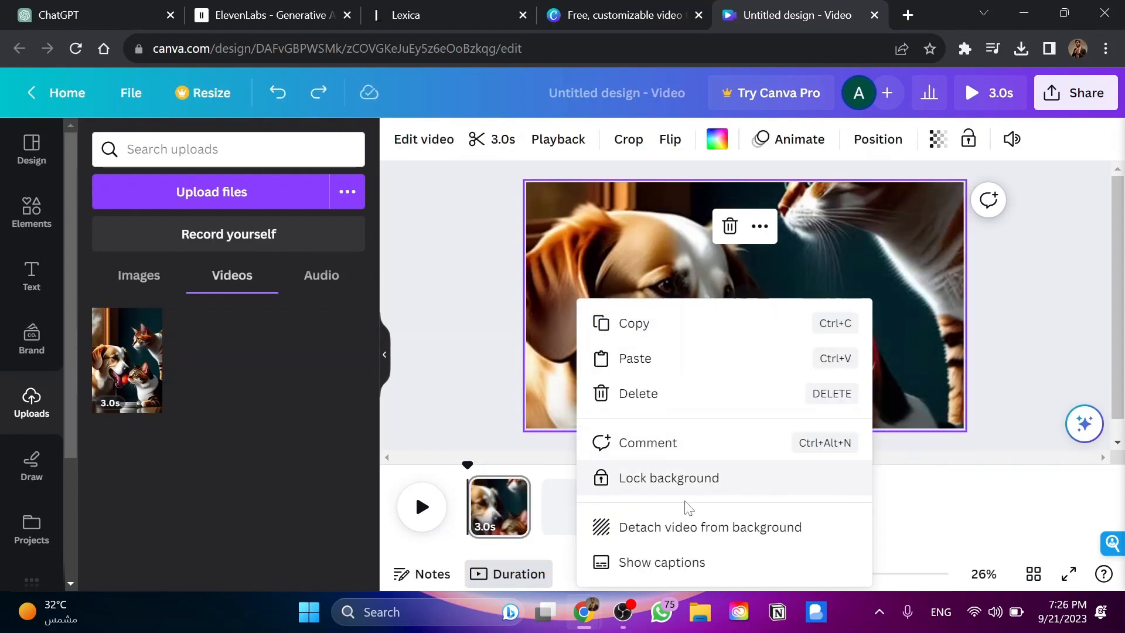
click(829, 530)
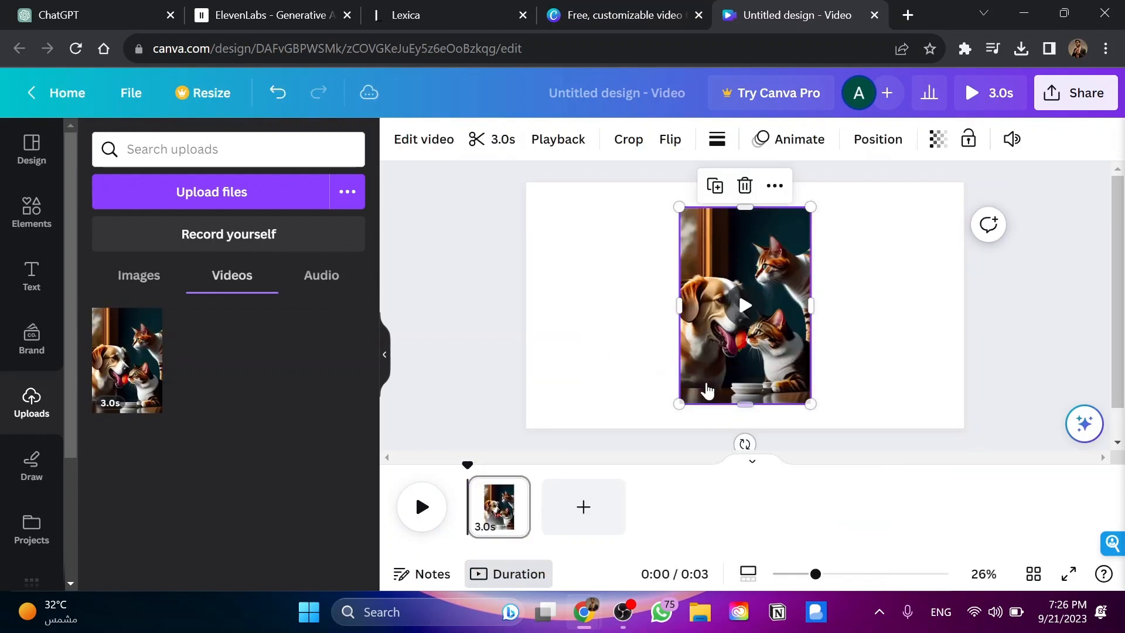
Step: Widen the dog and cats clip on both sides and enlarge it to fill the page height
mouse_move(678, 305)
mouse_down()
mouse_move(610, 299)
mouse_move(678, 302)
mouse_up()
mouse_move(810, 304)
mouse_down()
mouse_move(964, 289)
mouse_move(845, 266)
mouse_move(826, 302)
mouse_up()
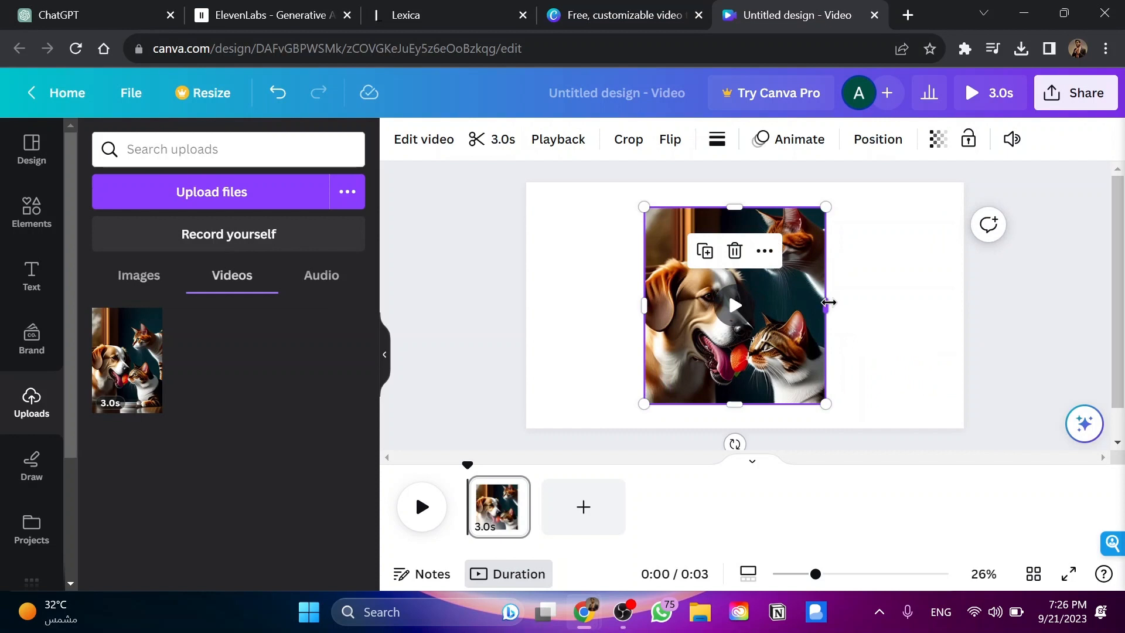
drag(824, 207, 904, 231)
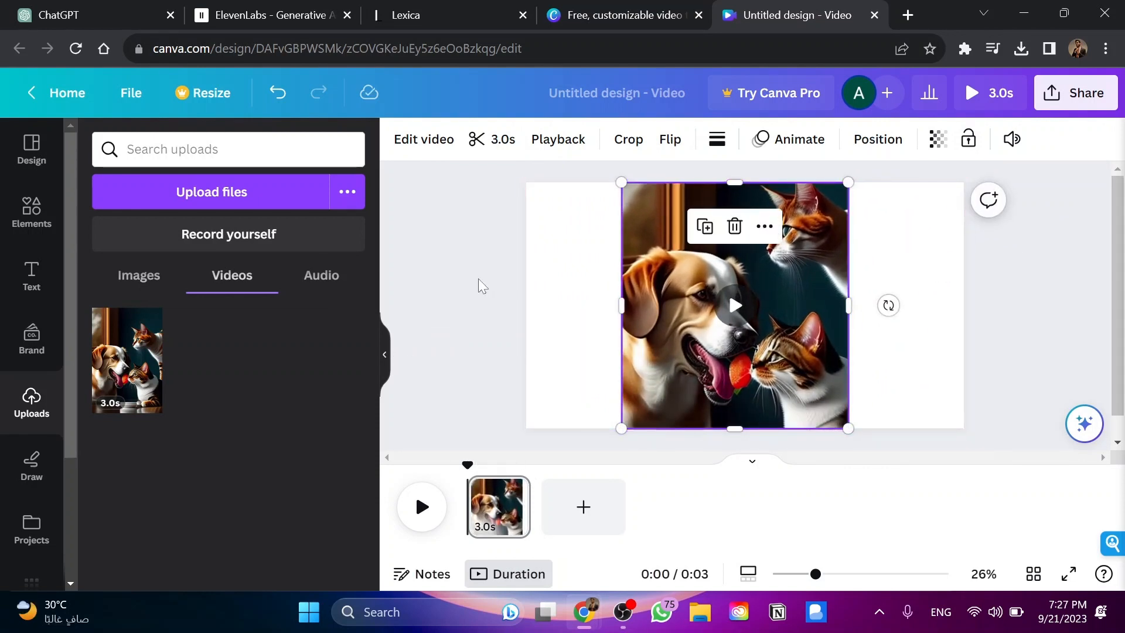
Step: Search the apps for "text to image" and open Canva's Text to Image app
scroll(38, 395, down, 3)
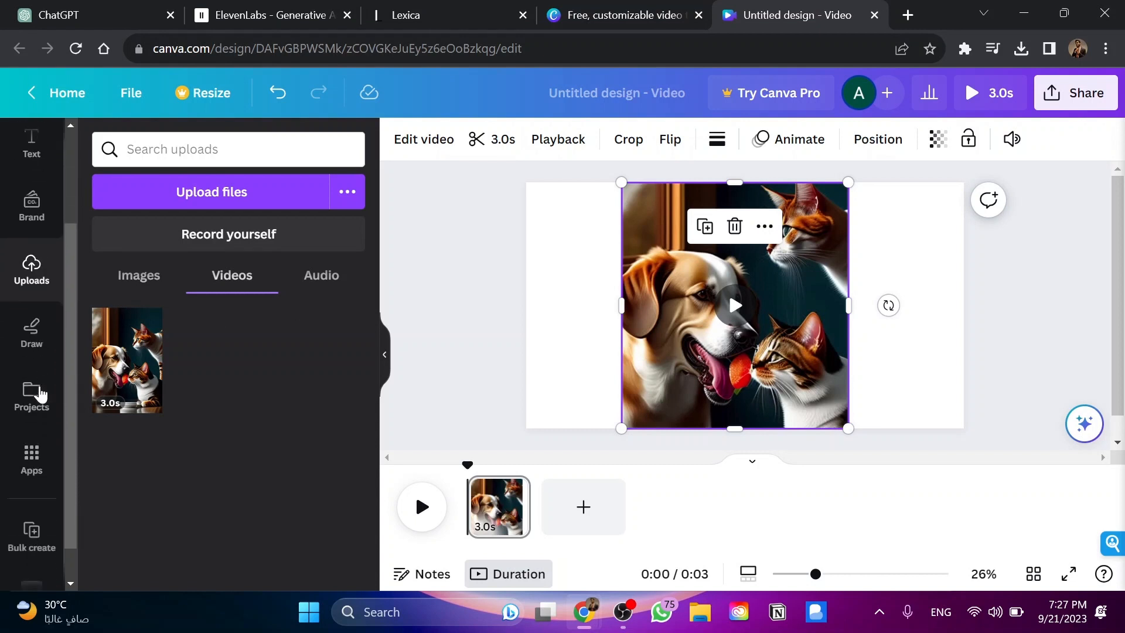
click(37, 403)
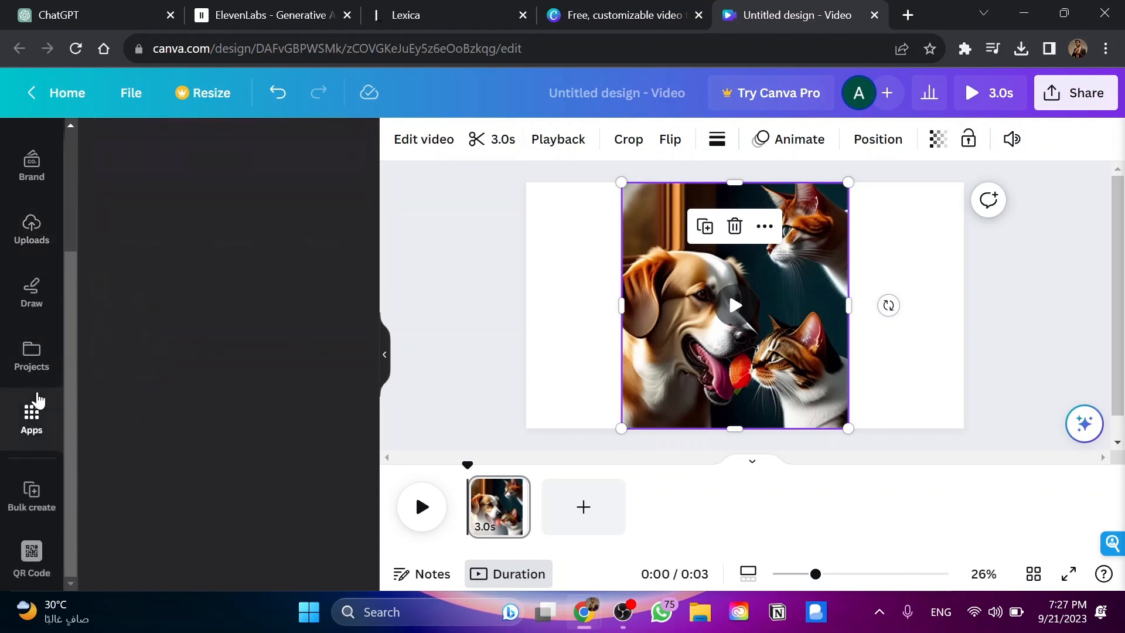
text(te)
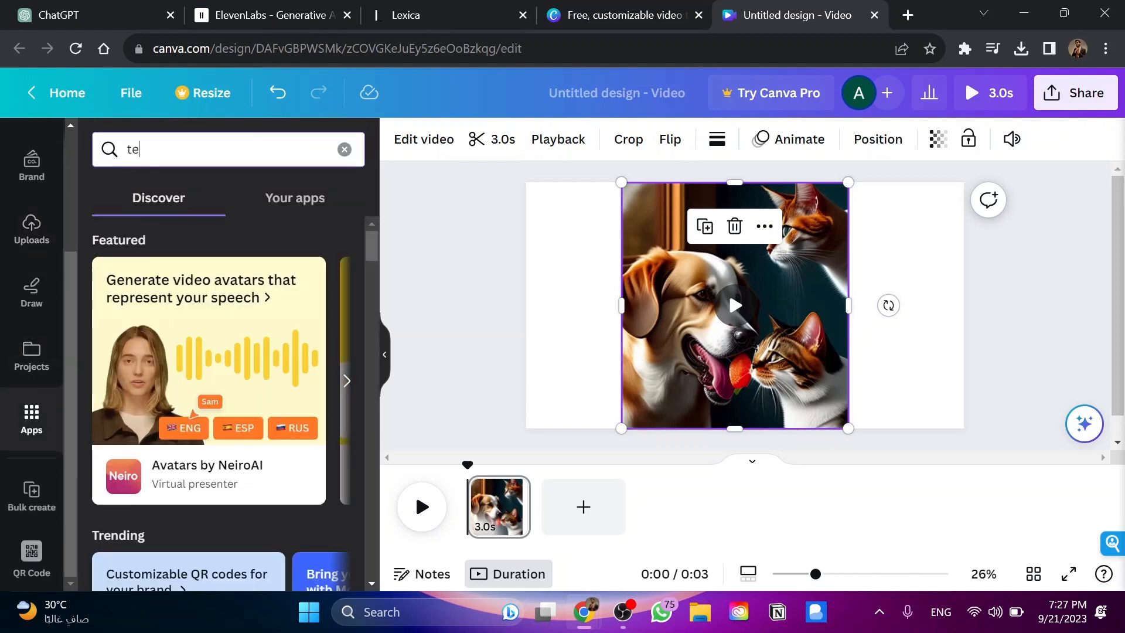
text(xt to image)
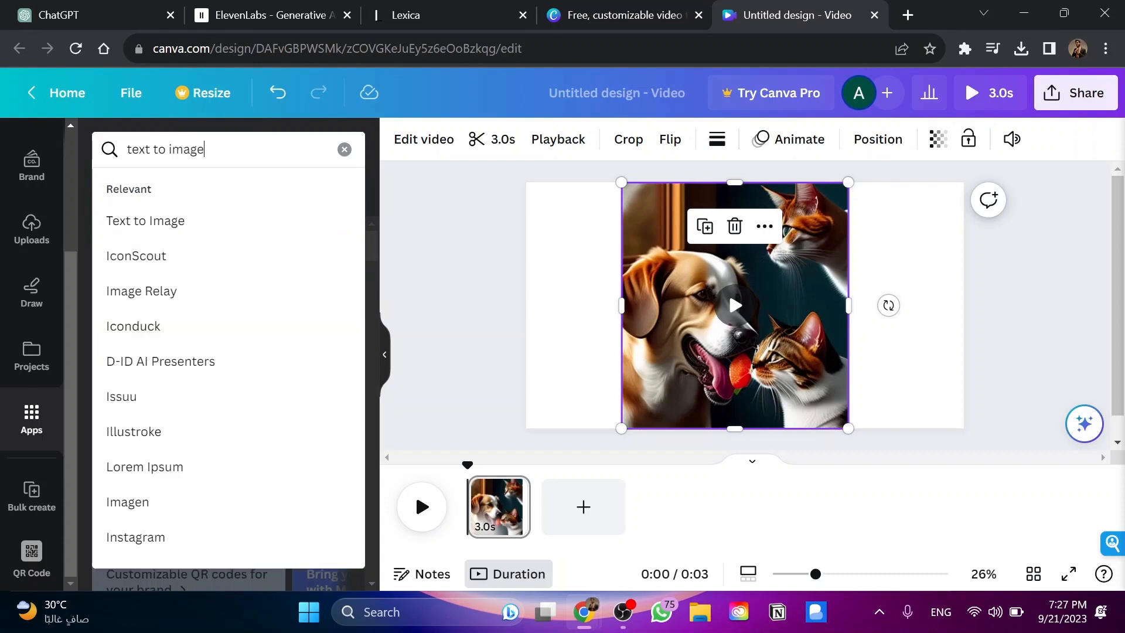
key(Return)
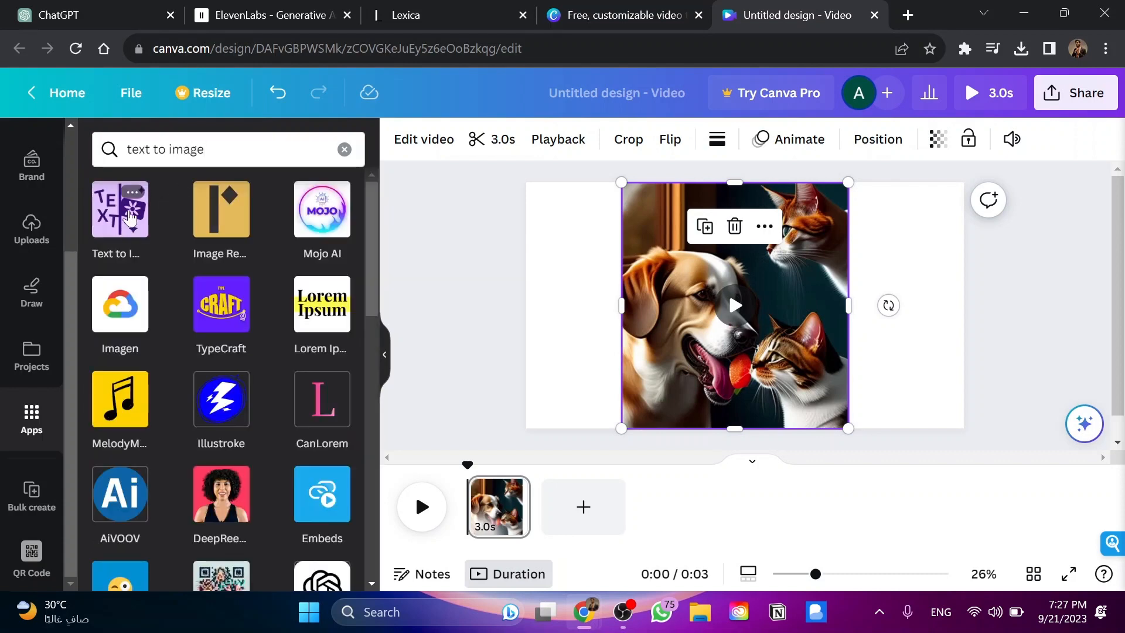
click(120, 214)
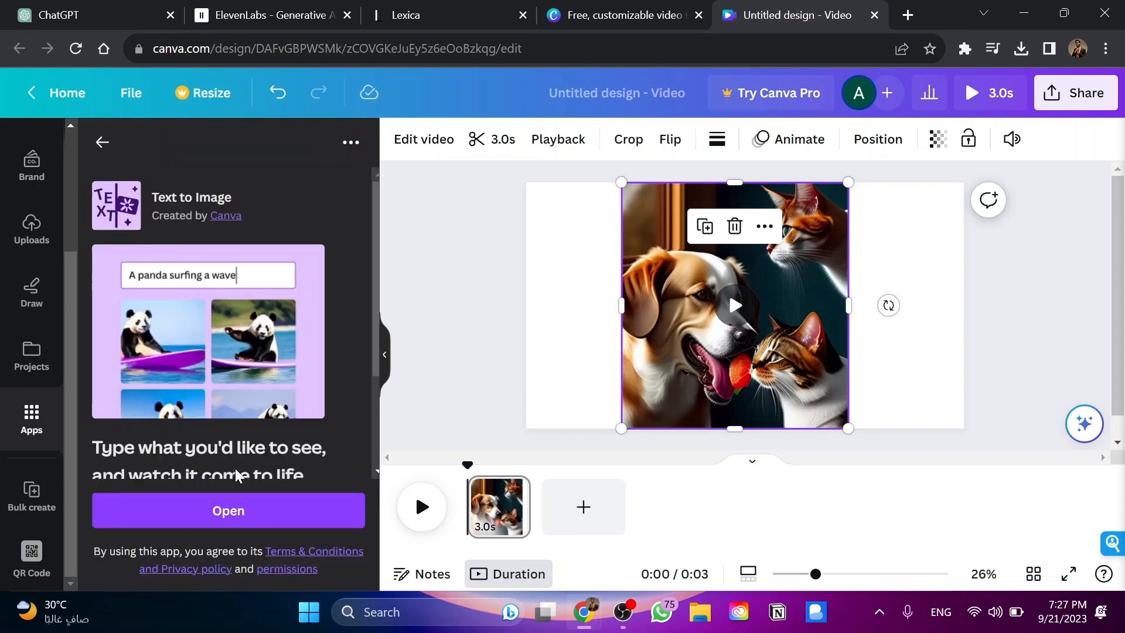
click(242, 509)
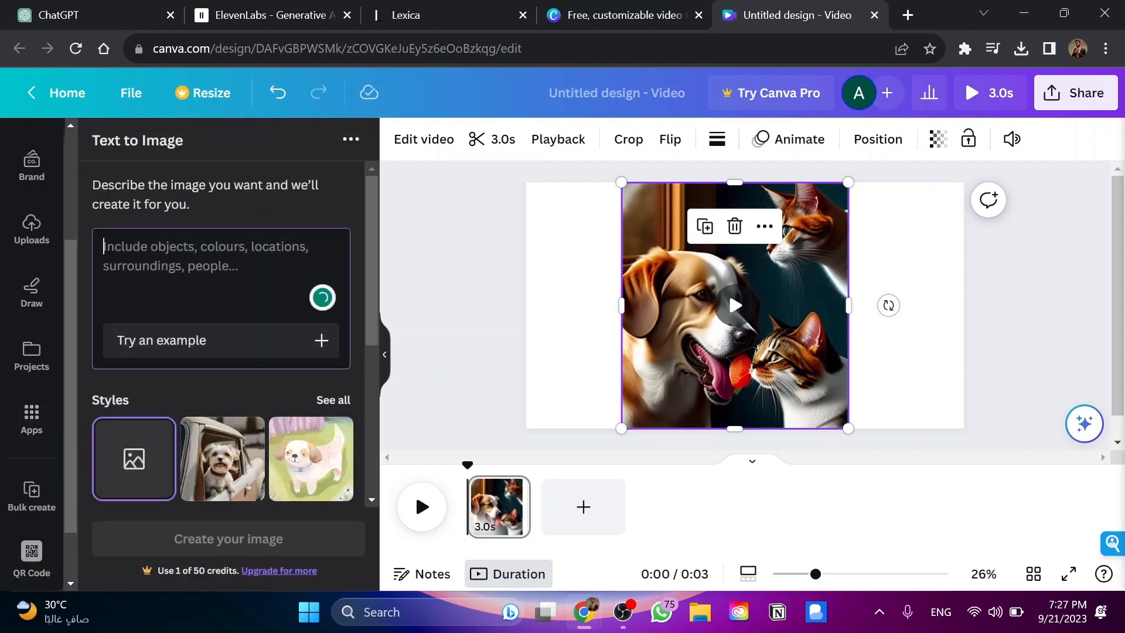
Step: Generate images from the prompt "Forest" and add the pale, misty black-and-white forest picture to the page
text(Nat)
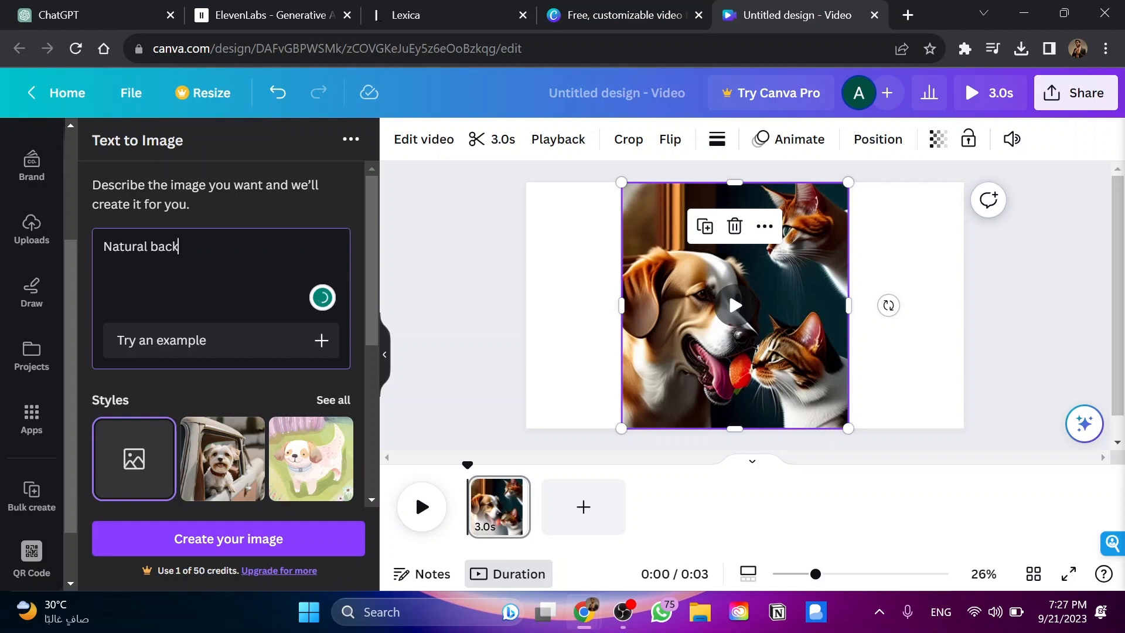
text(ural bac)
key(ctrl+a)
text(Fo)
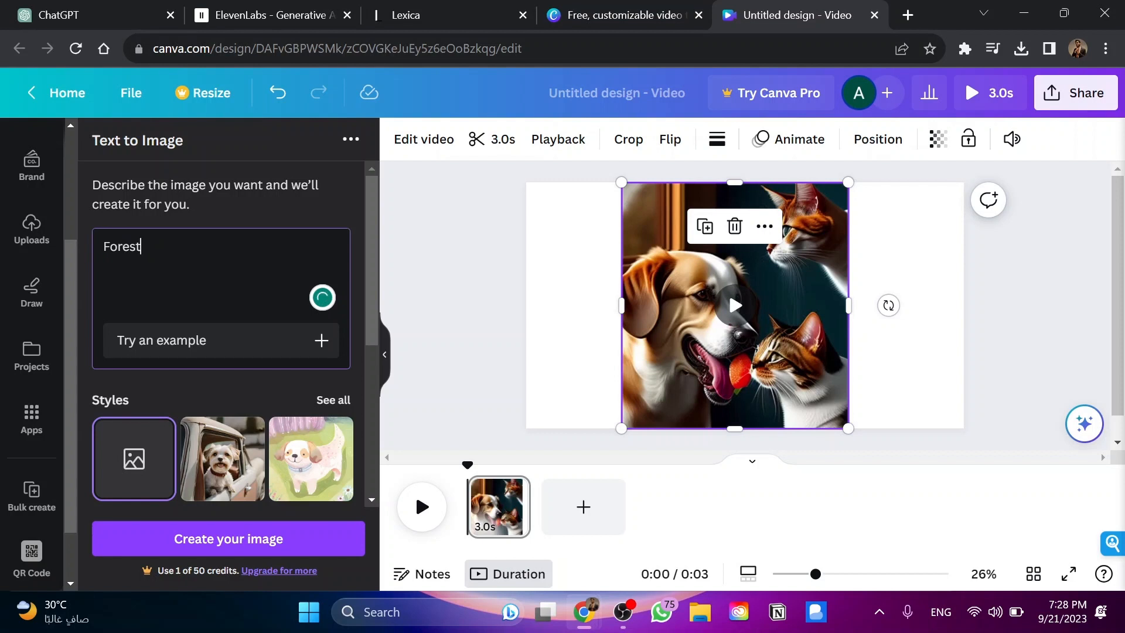
key(Return)
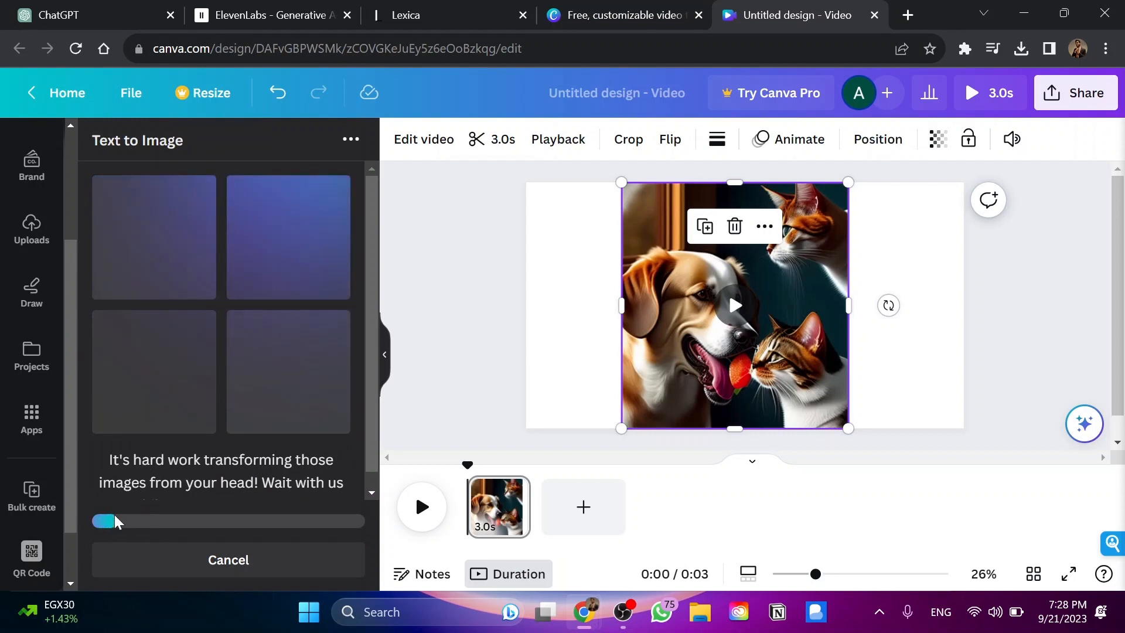
scroll(237, 340, down, 1)
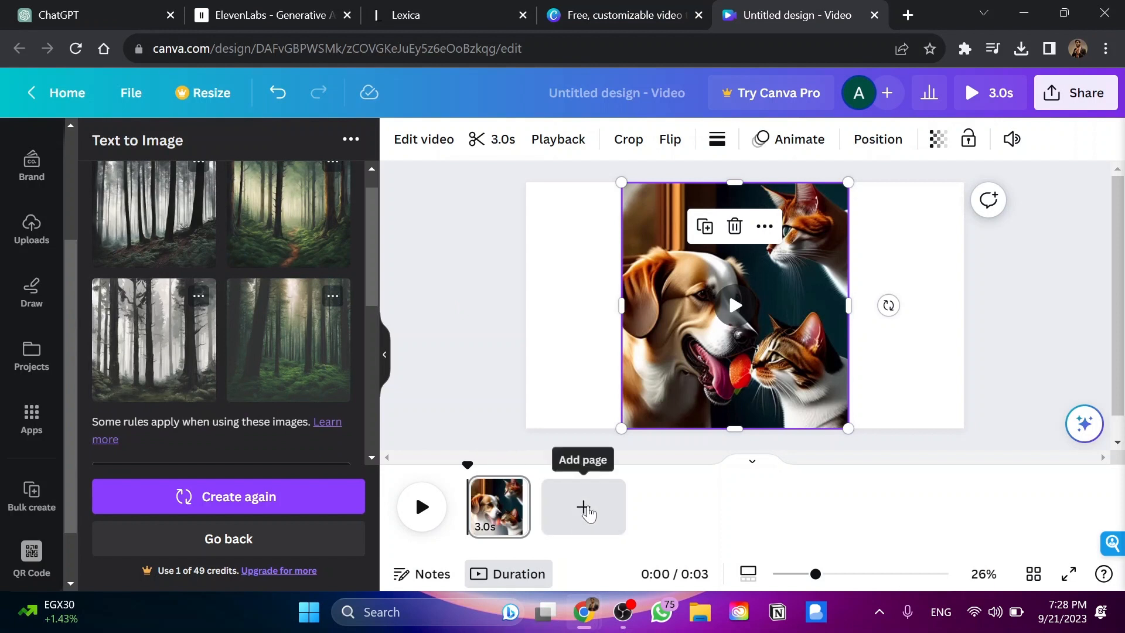
click(188, 346)
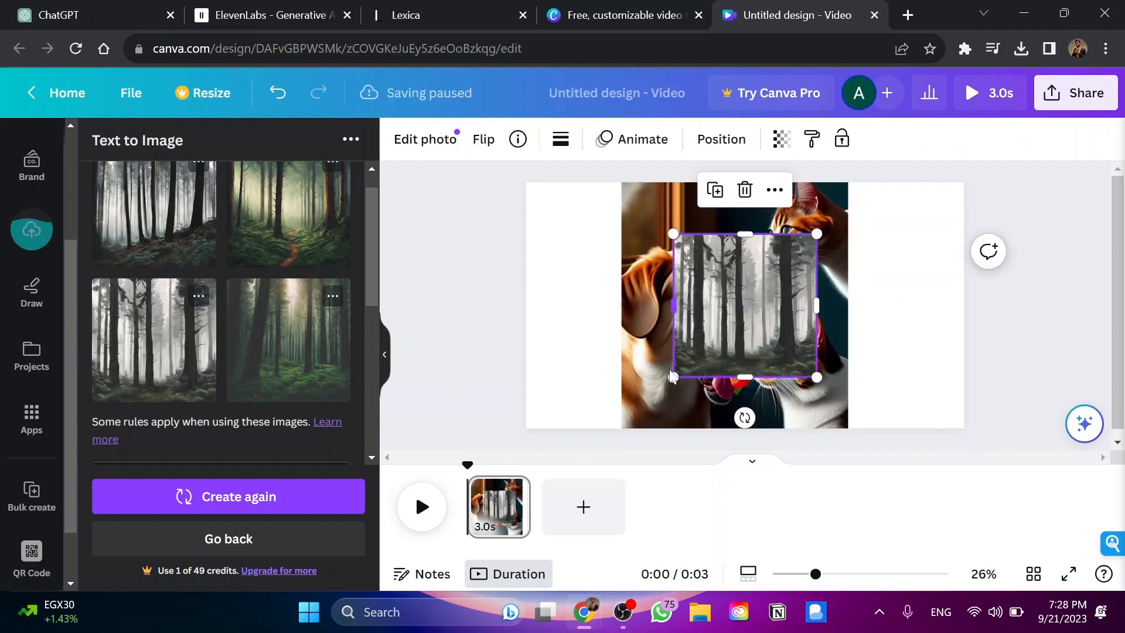
Step: Enlarge the misty forest picture until it covers nearly the whole first page
drag(672, 377, 631, 404)
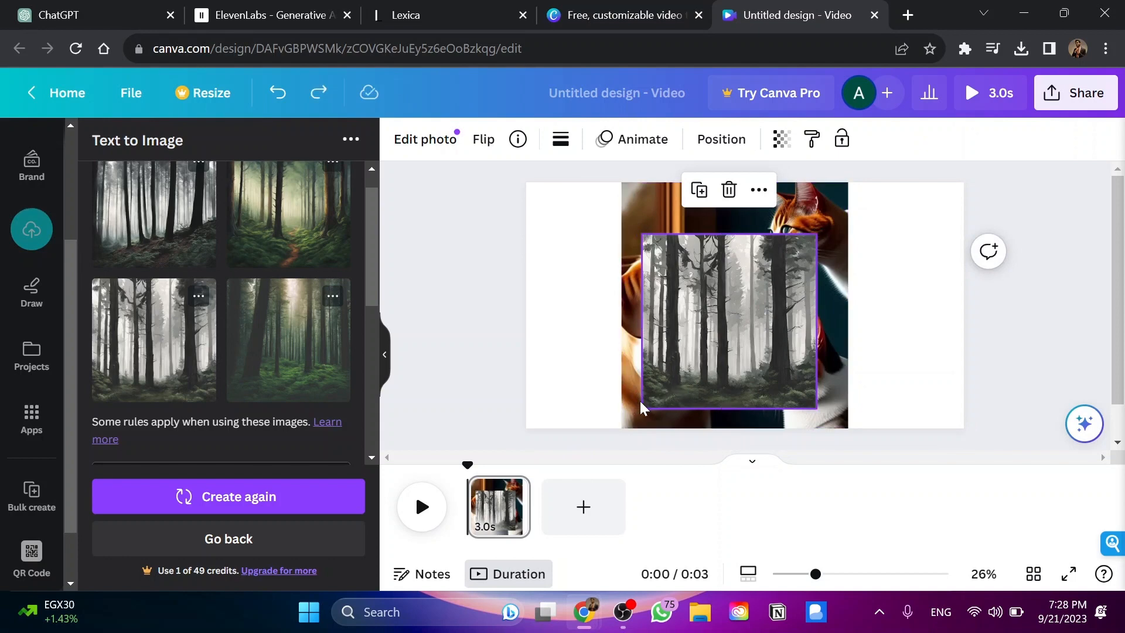
drag(642, 407, 394, 414)
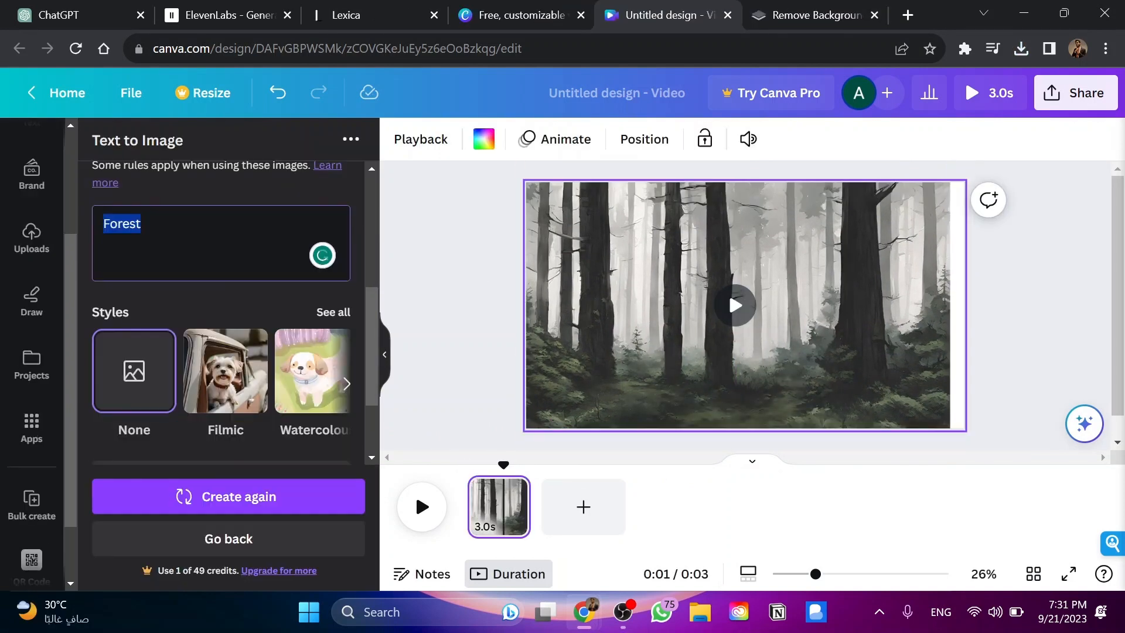
Step: Generate cat images with Text to Image and place the grey-and-white cat picture in the lower-right corner of the forest scene
text(ca)
key(Return)
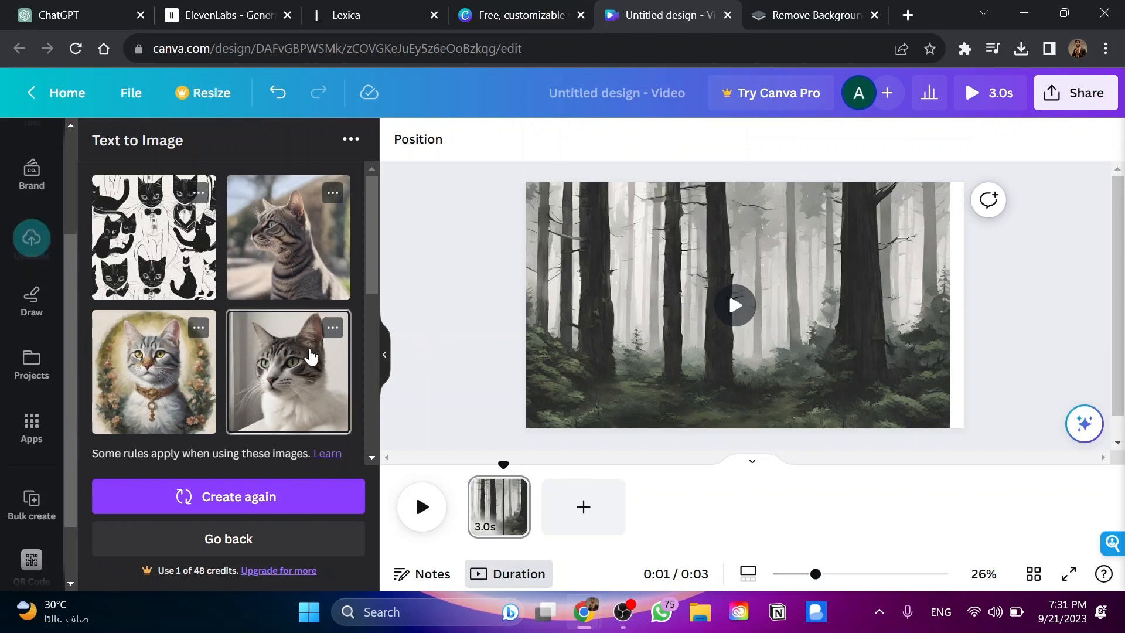
drag(320, 378, 899, 371)
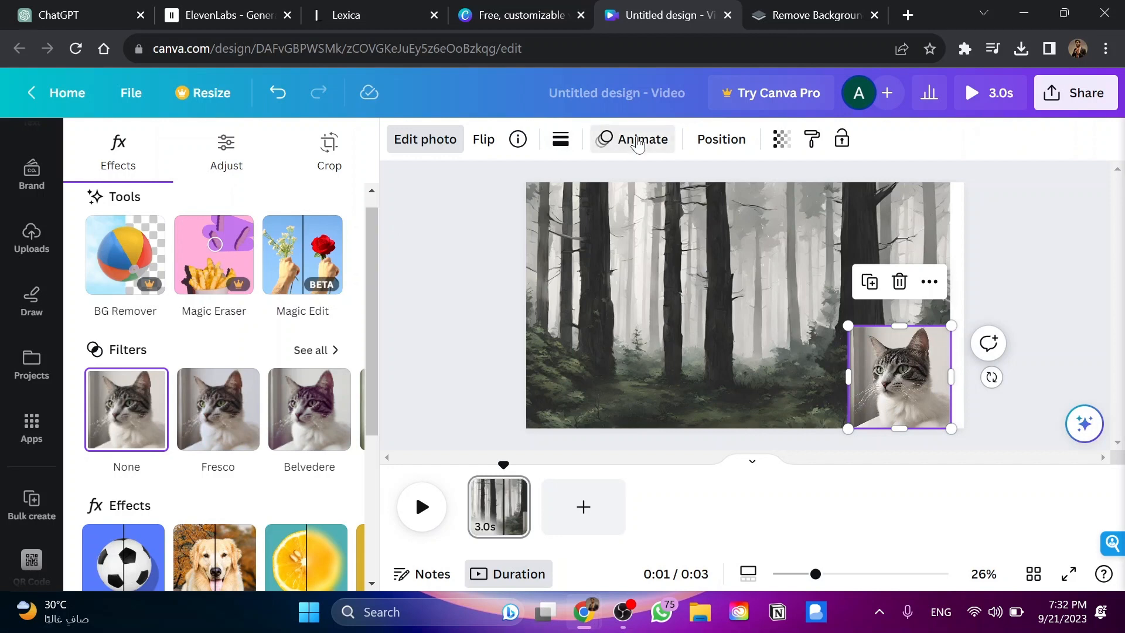
Step: Create a custom animation for the cat picture with a motion path running leftward across the forest floor
click(639, 142)
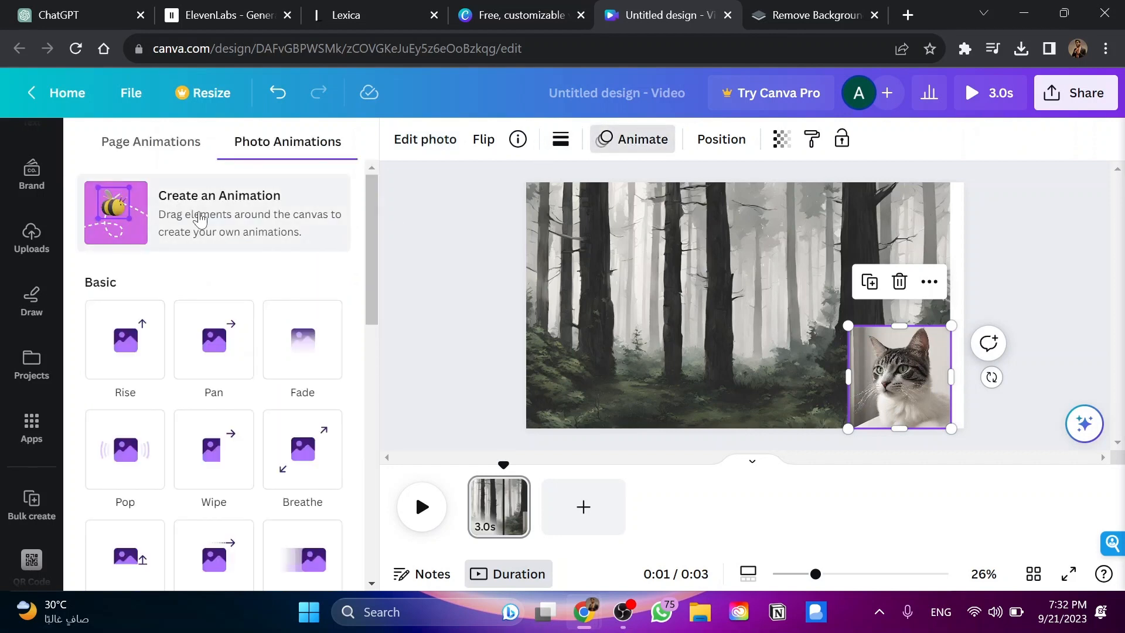
click(201, 217)
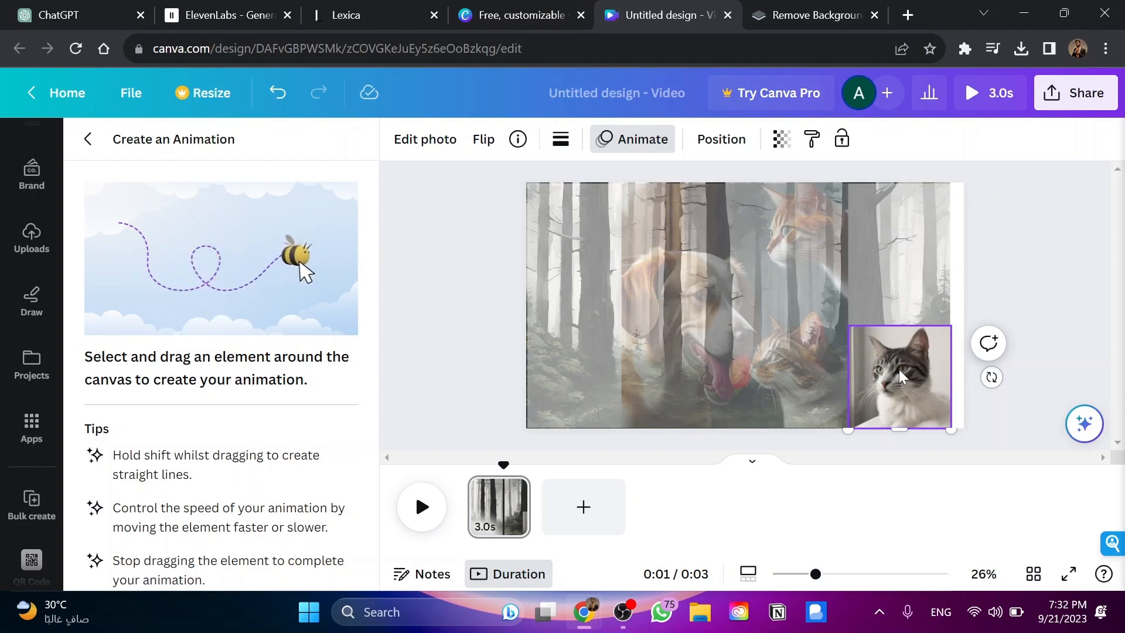
mouse_move(900, 376)
mouse_down()
mouse_move(843, 333)
mouse_move(808, 376)
mouse_move(772, 334)
mouse_move(740, 349)
mouse_up()
mouse_move(721, 378)
mouse_down()
mouse_move(661, 325)
mouse_move(633, 335)
mouse_move(613, 382)
mouse_up()
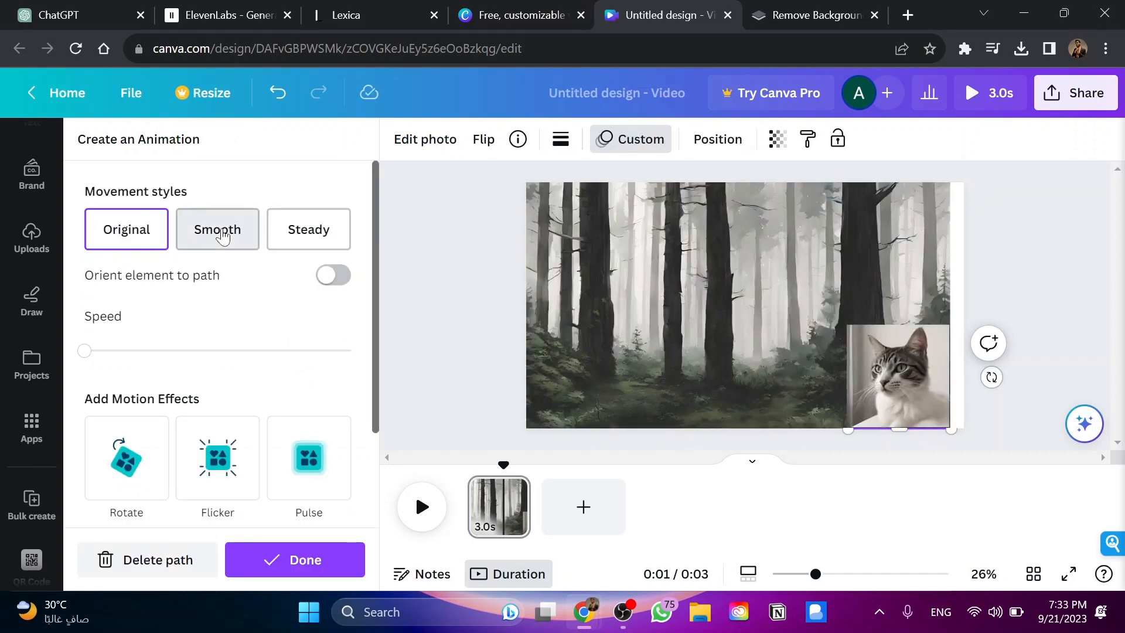
Step: Set the cat's animation to the Original movement style at about 40% speed, apply it and play the page from the start
click(216, 237)
click(293, 240)
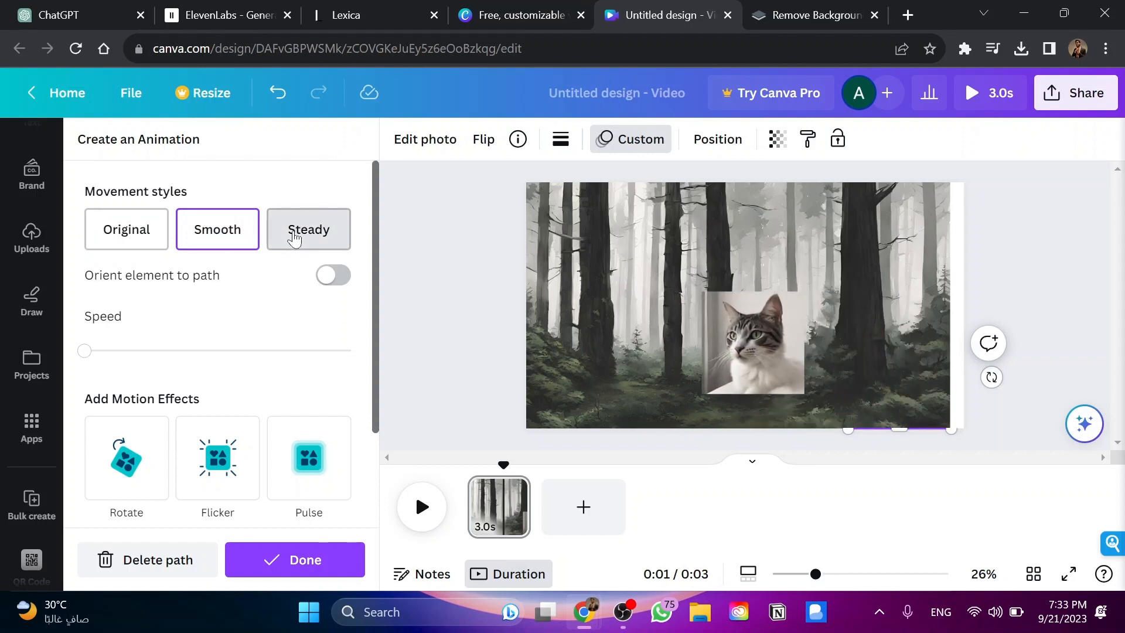
click(217, 230)
drag(86, 350, 274, 356)
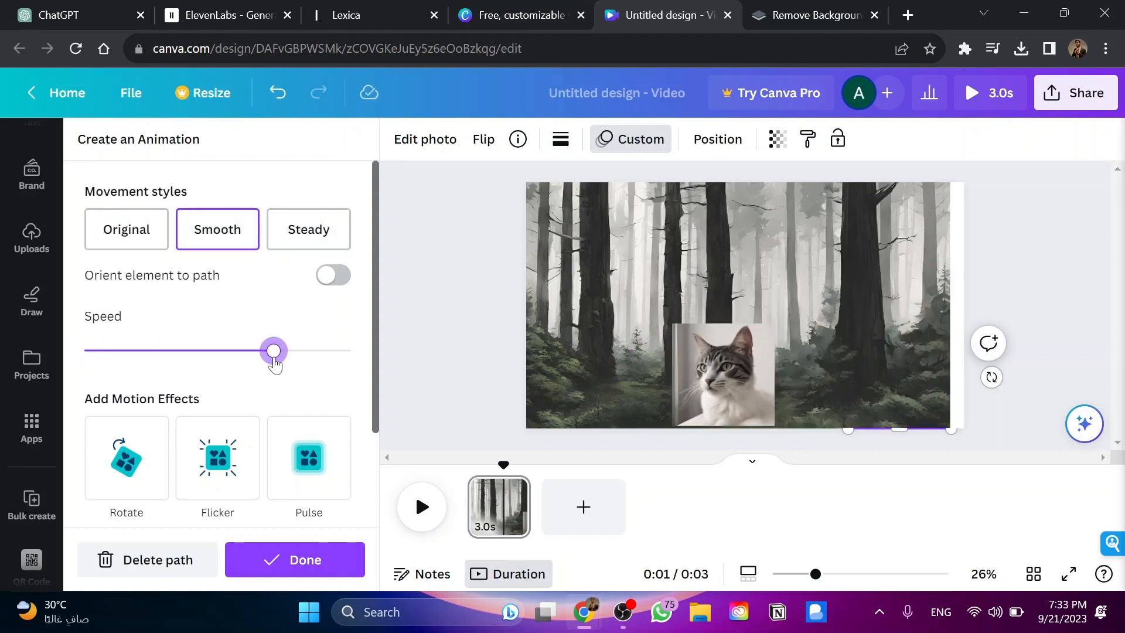
click(125, 231)
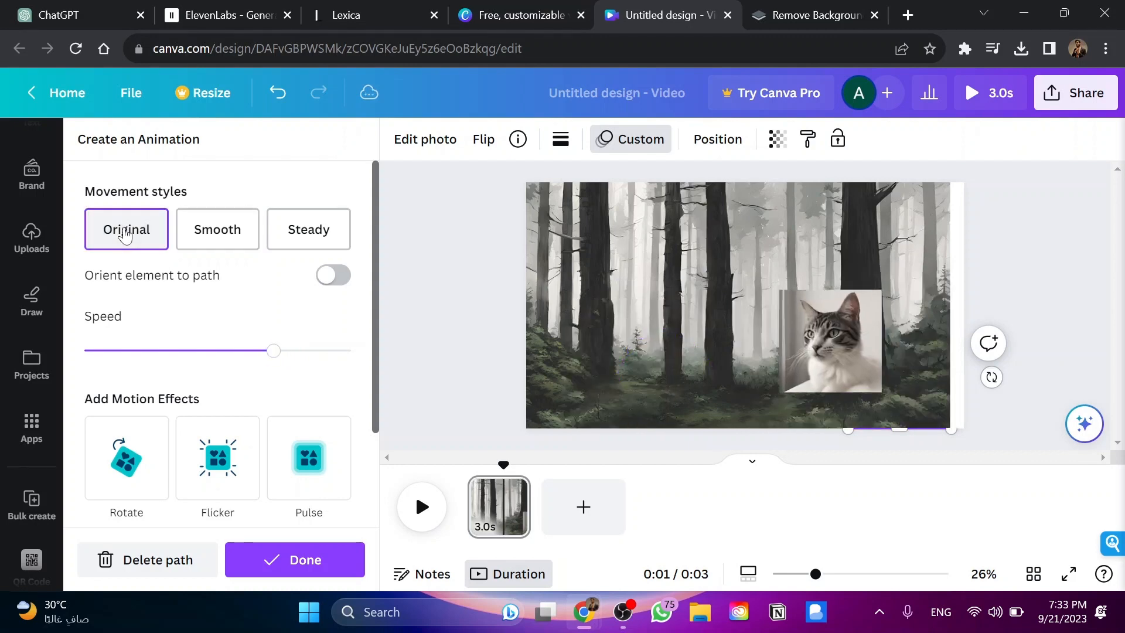
drag(273, 351, 188, 352)
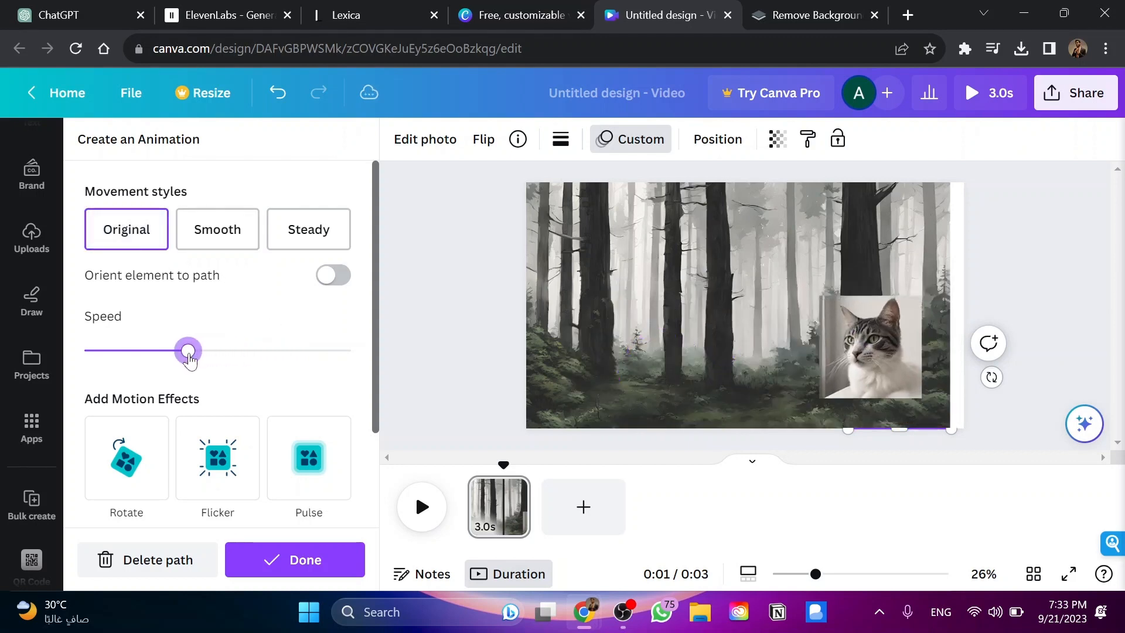
click(294, 564)
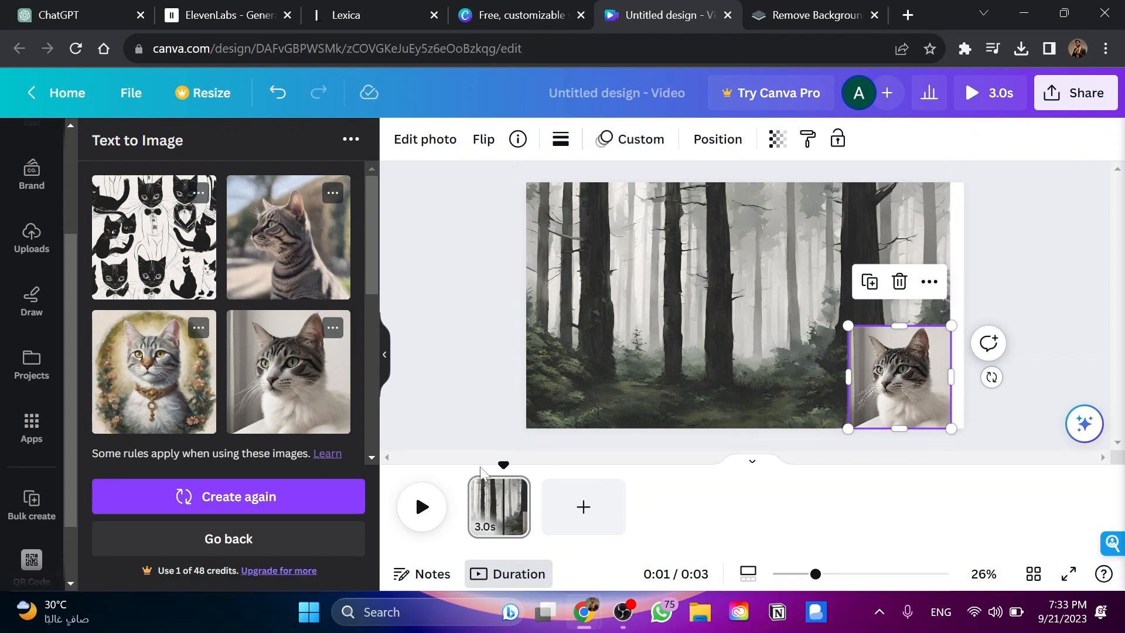
drag(503, 465, 425, 474)
click(431, 501)
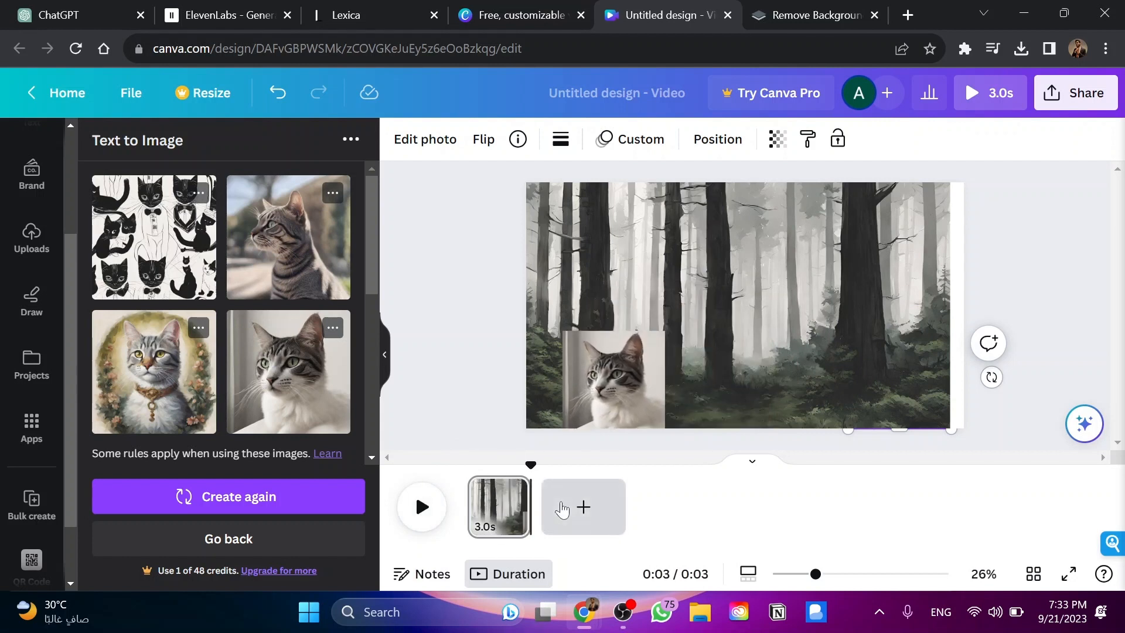
Step: Add a second page, fill it with the uploaded dog and cats video and preview the clip
click(562, 507)
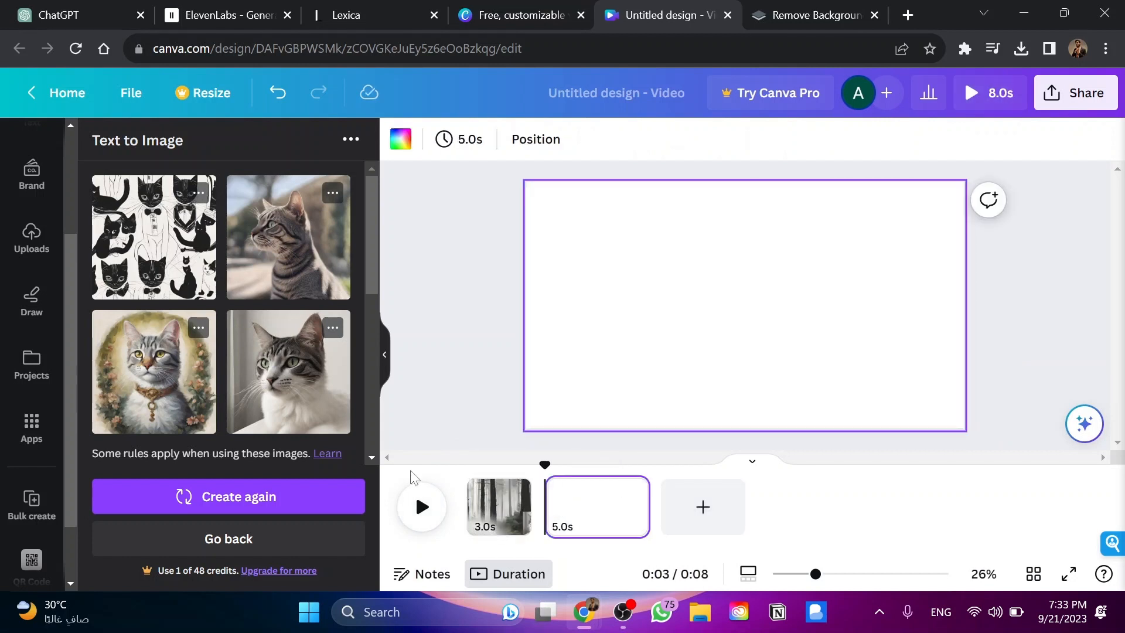
click(33, 240)
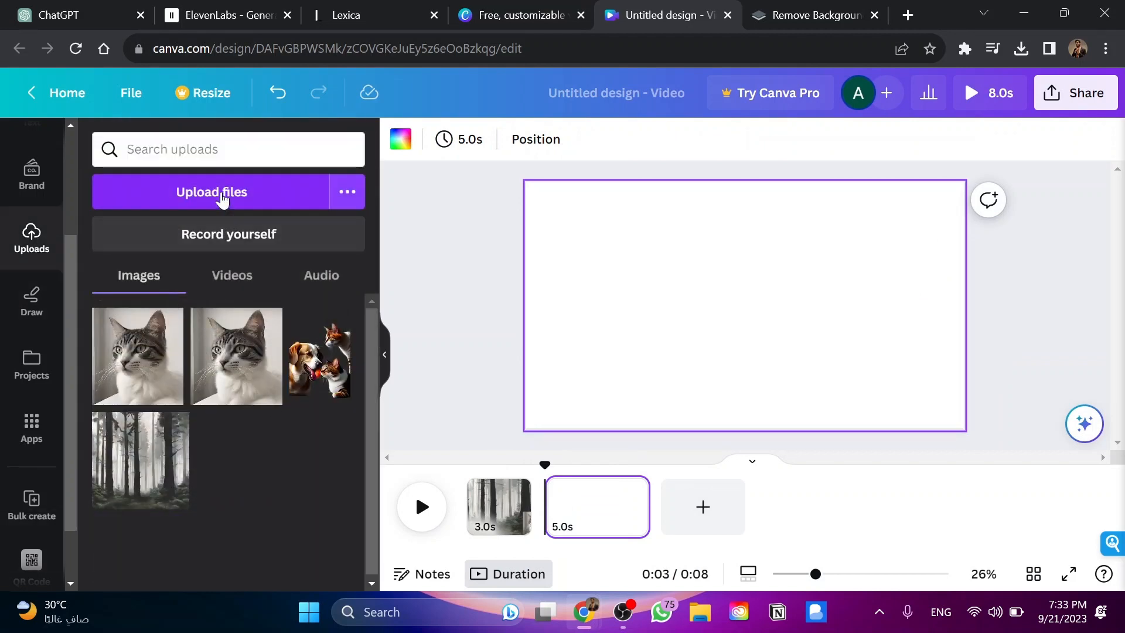
click(232, 275)
drag(212, 338, 596, 470)
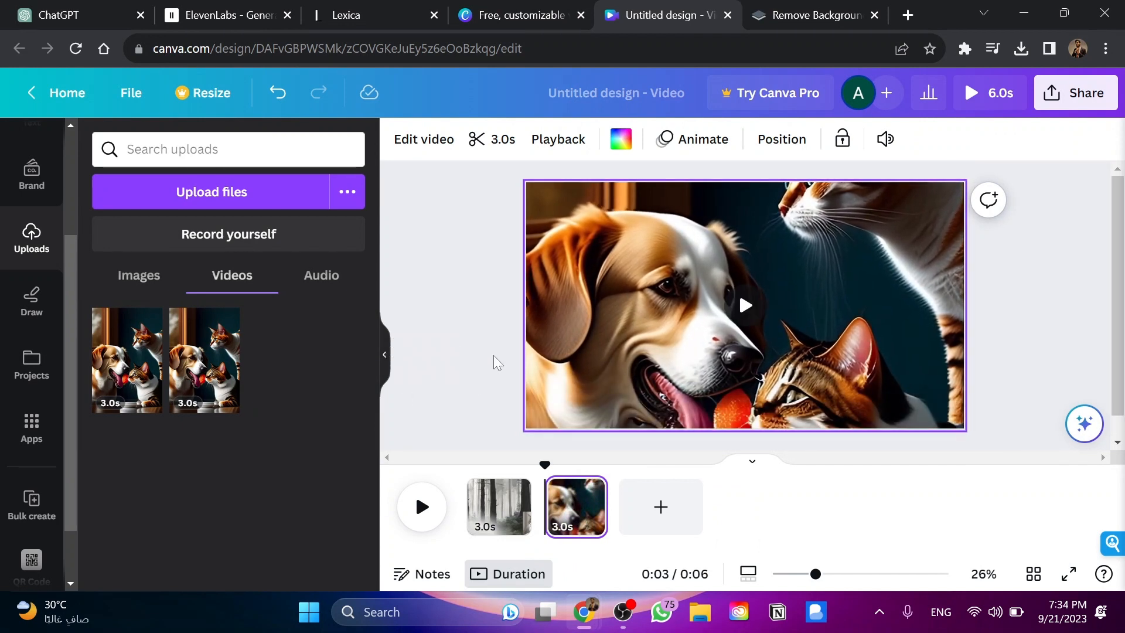
click(744, 304)
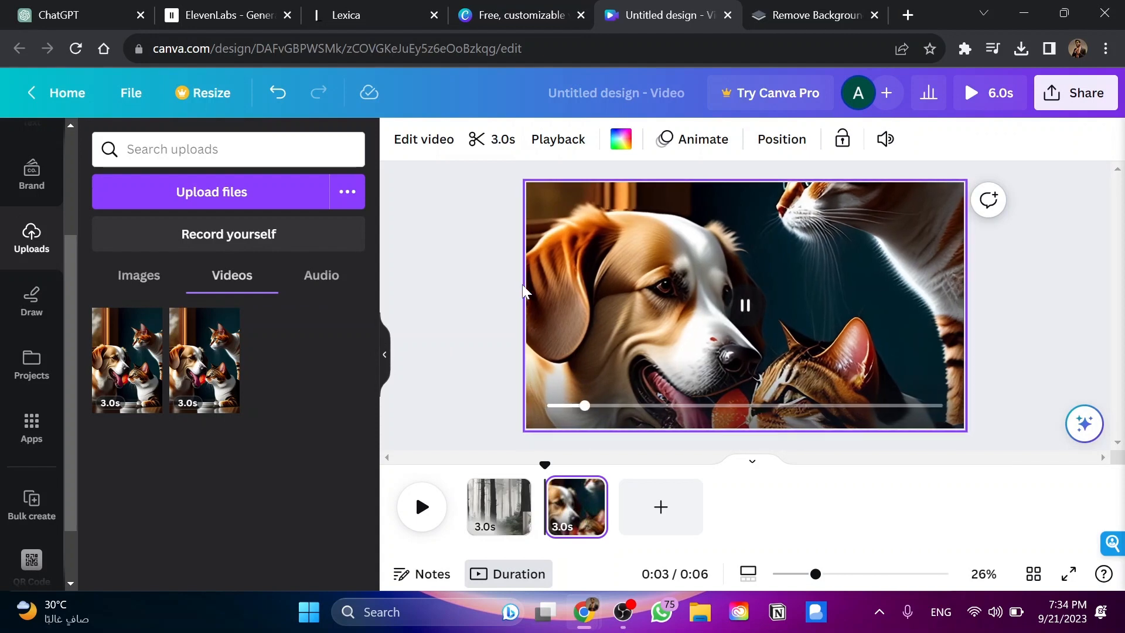
Step: Search the elements for "Snow effect" and restrict the results to graphics
scroll(32, 357, up, 3)
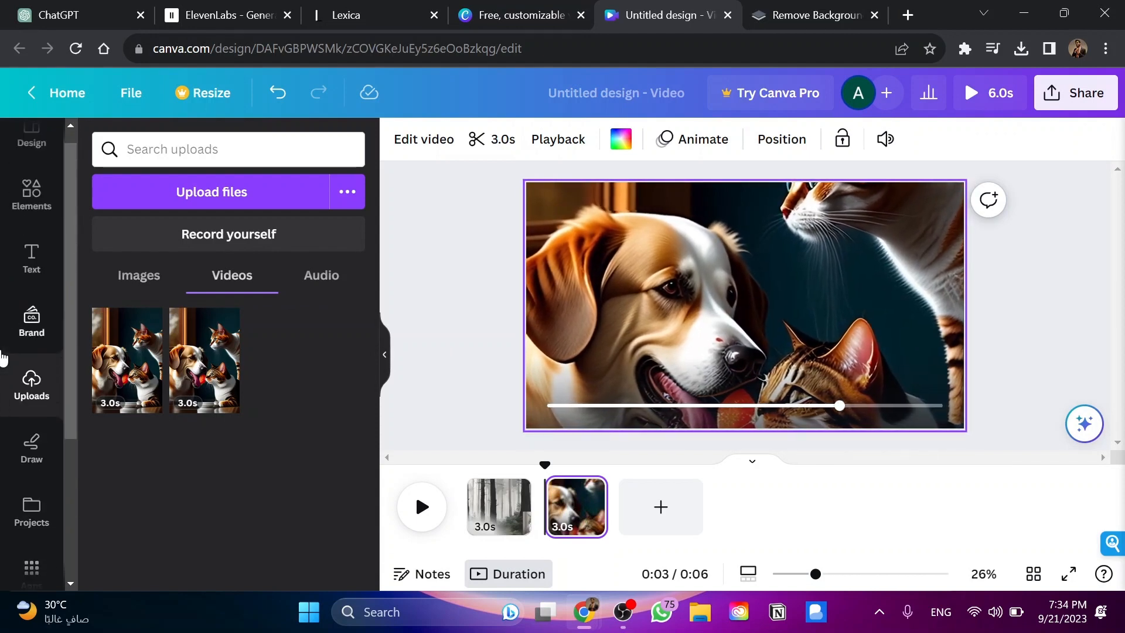
click(40, 202)
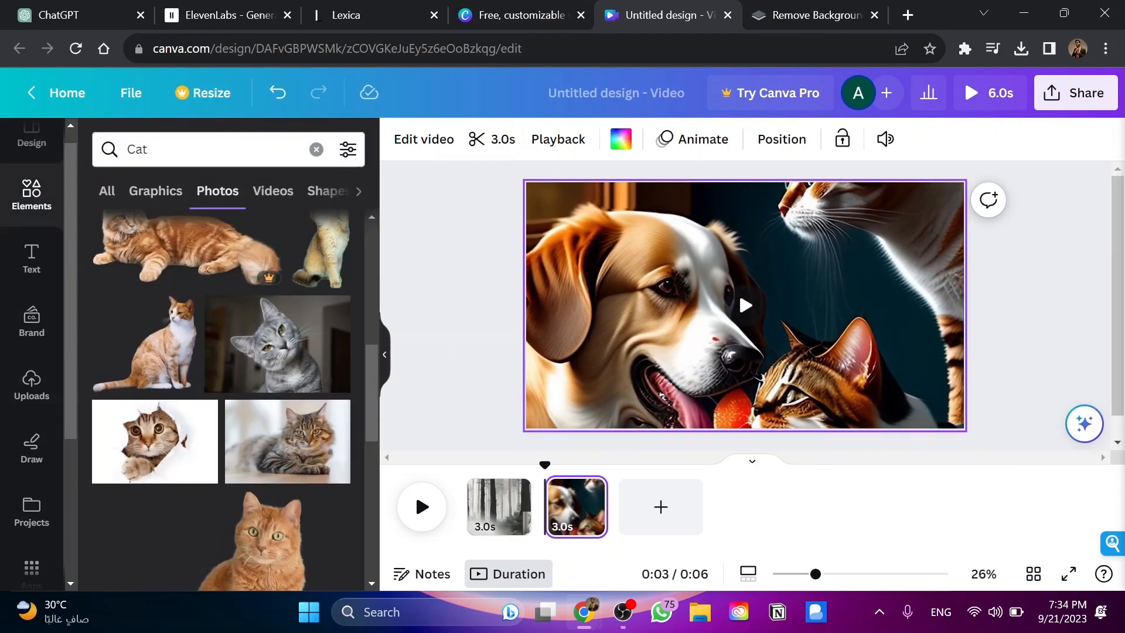
text(Sn)
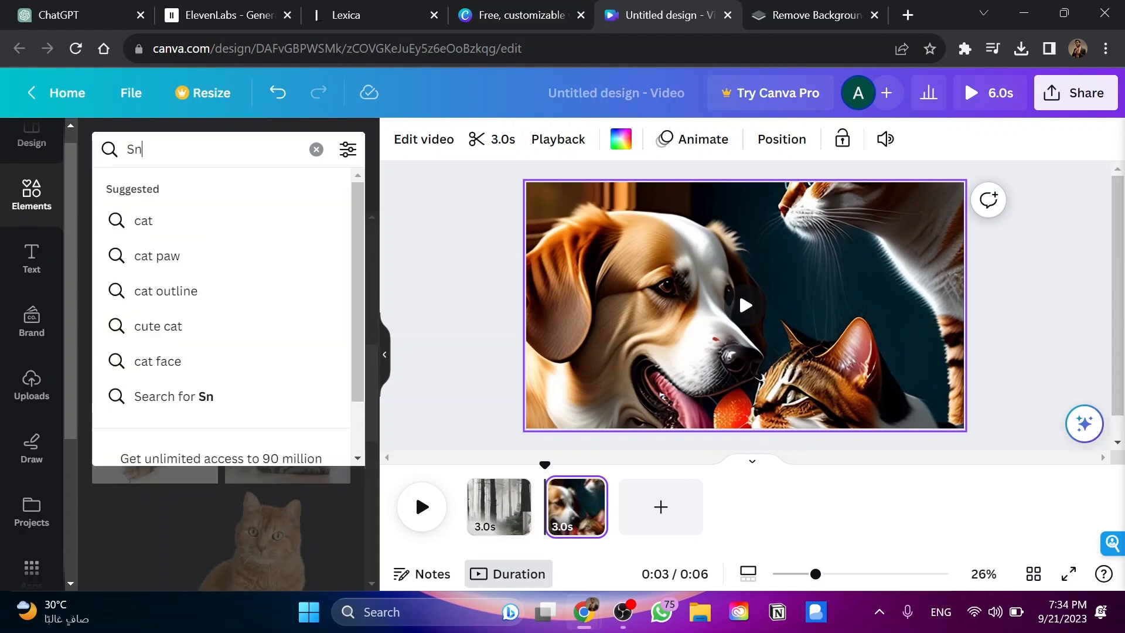
text(ow effe)
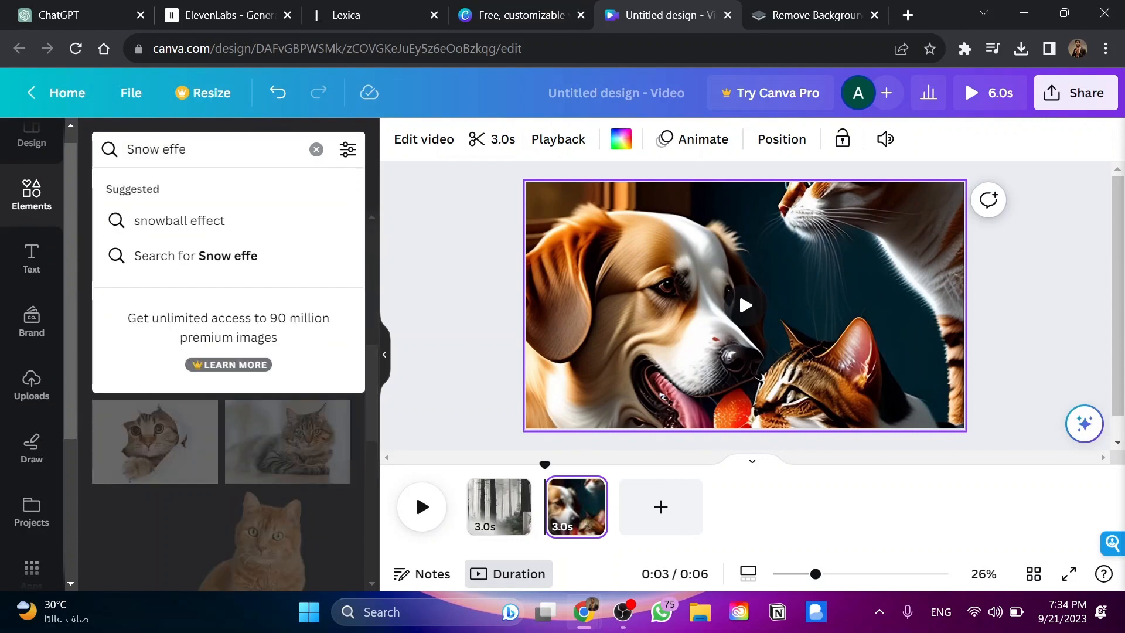
text(ct)
key(Return)
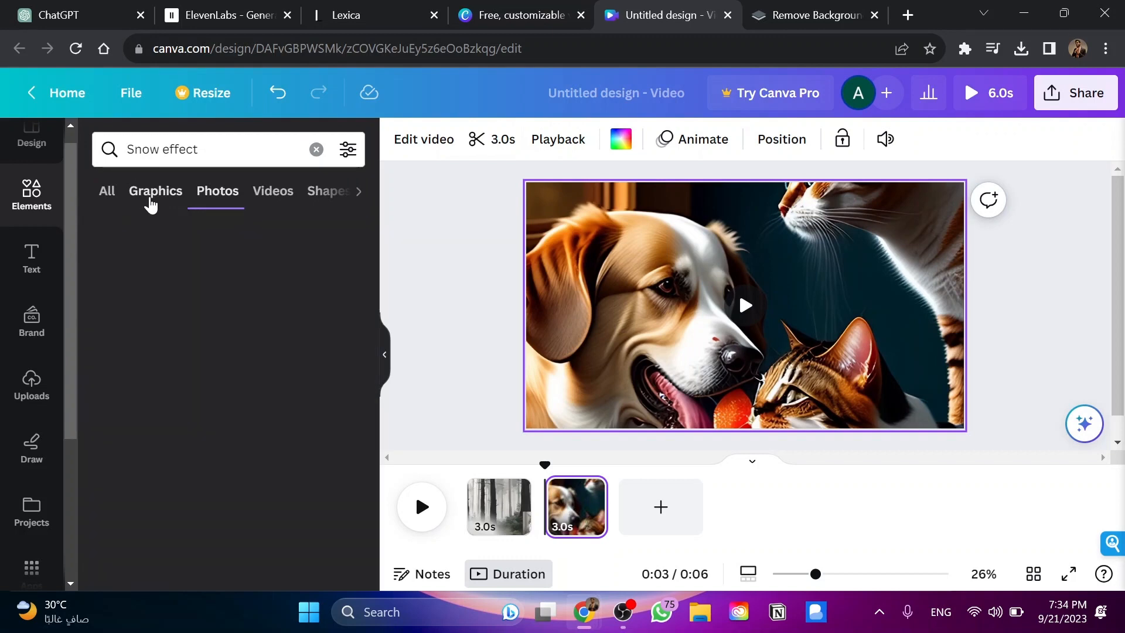
click(151, 202)
Step: Find a free graphic of scattered white snow dots and add it to the second page
scroll(225, 328, down, 2)
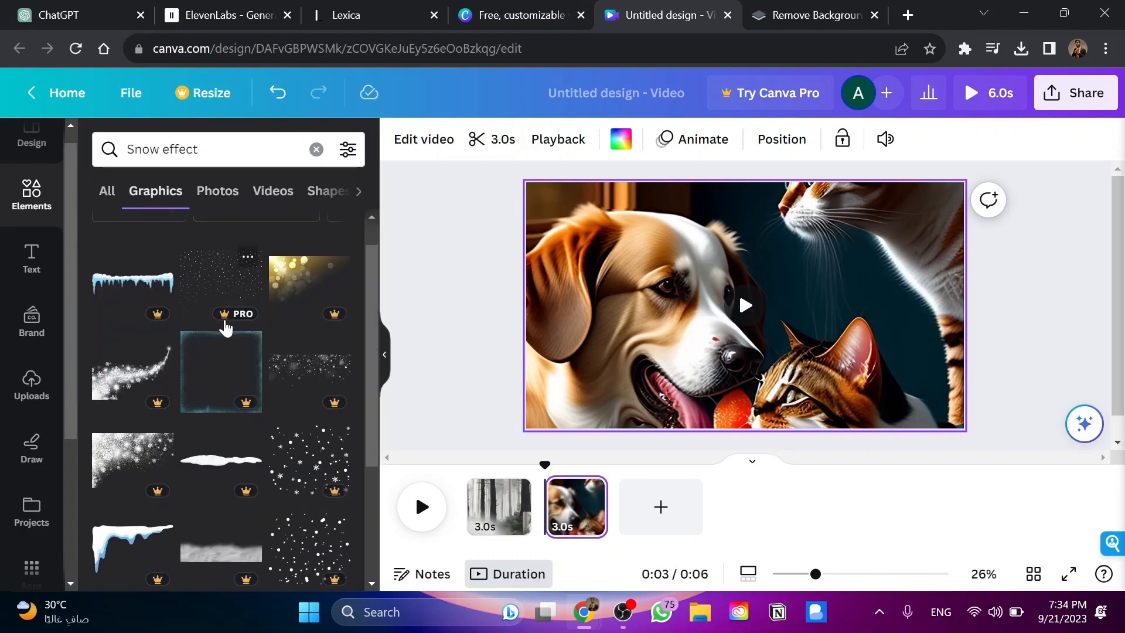
scroll(226, 329, down, 6)
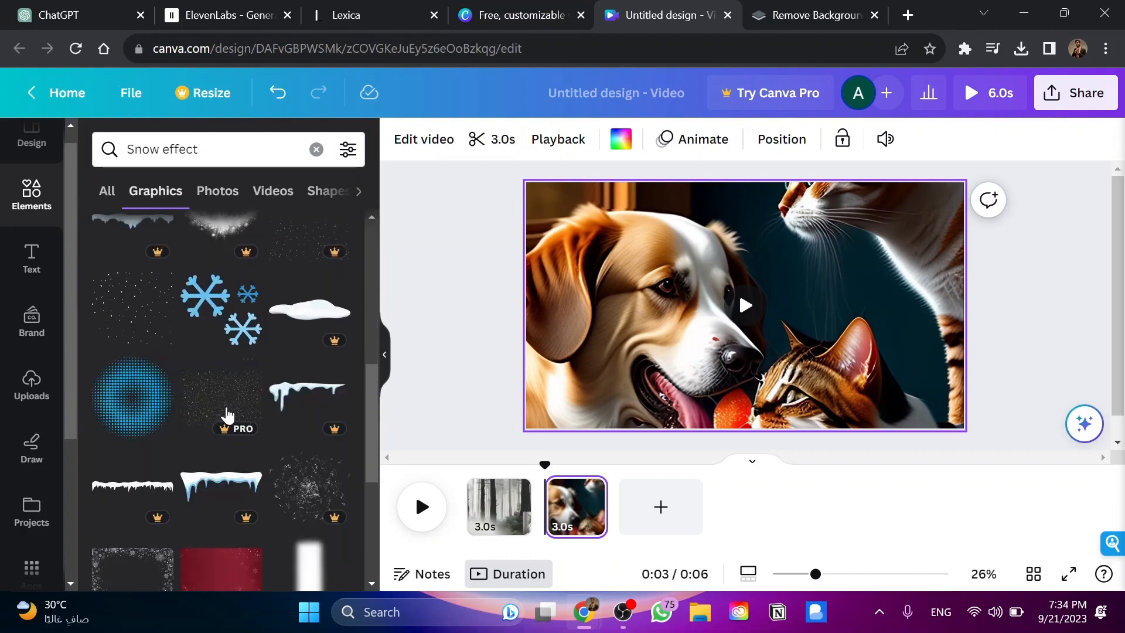
scroll(227, 415, down, 3)
scroll(209, 339, down, 2)
scroll(200, 339, up, 3)
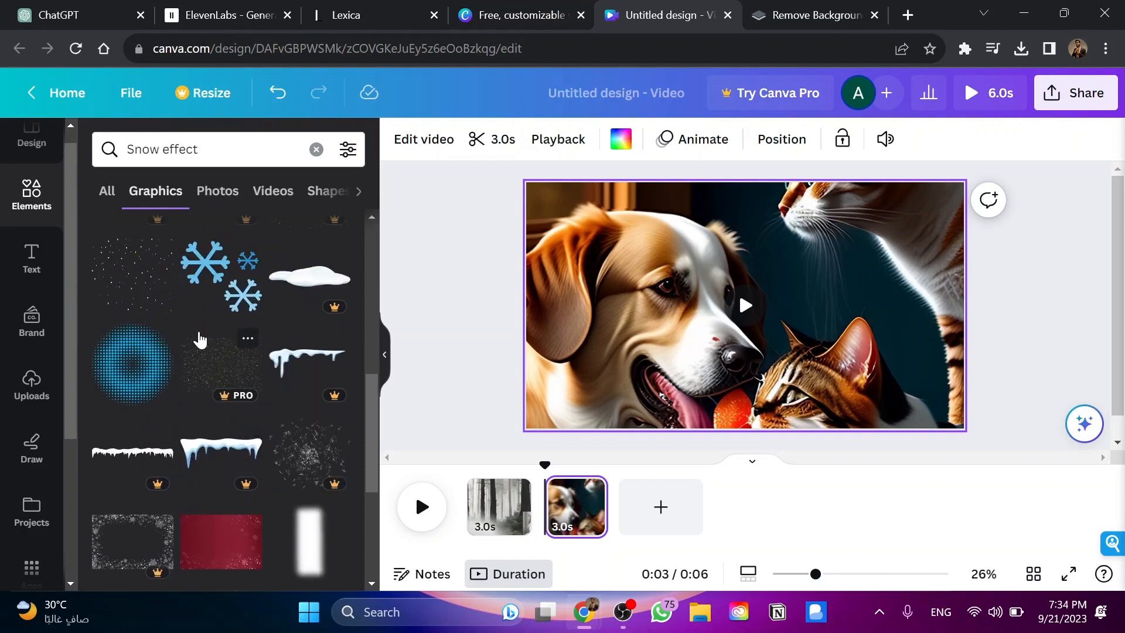
click(130, 276)
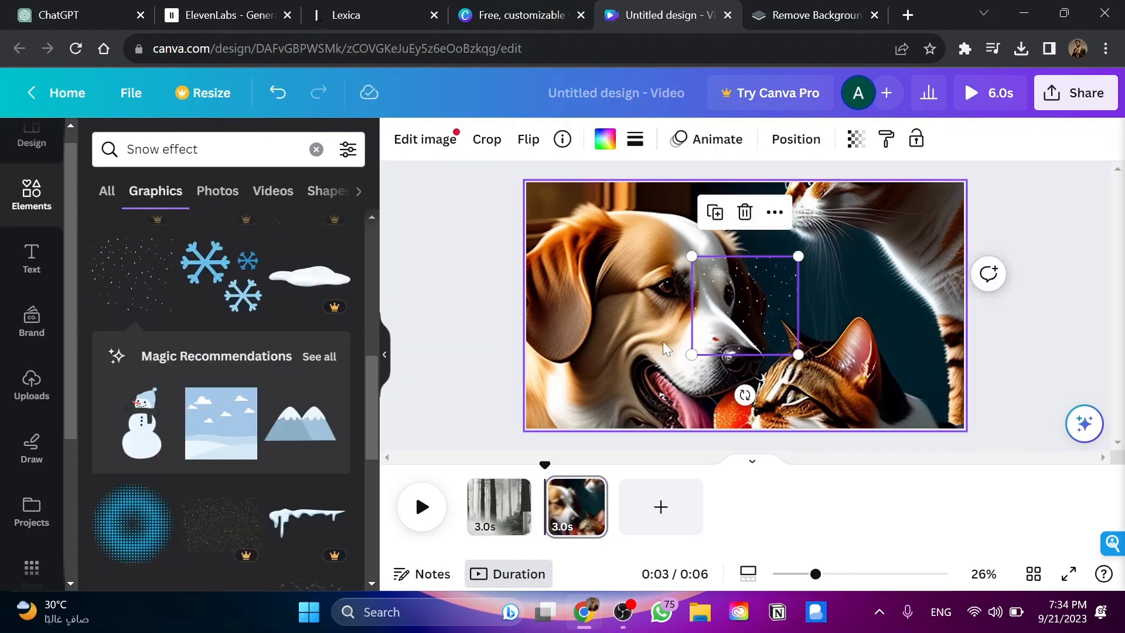
Step: Enlarge the snow graphic and position it so the dots cover the whole dog and cats page
drag(691, 355, 391, 490)
drag(691, 360, 810, 264)
drag(415, 491, 390, 522)
drag(780, 340, 841, 339)
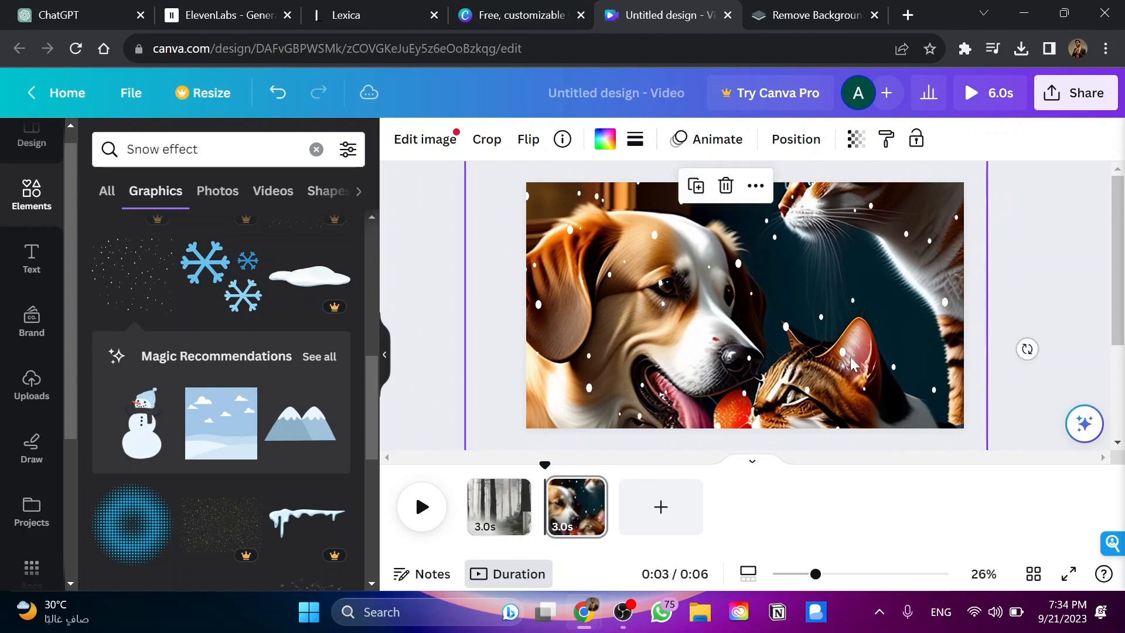
click(700, 285)
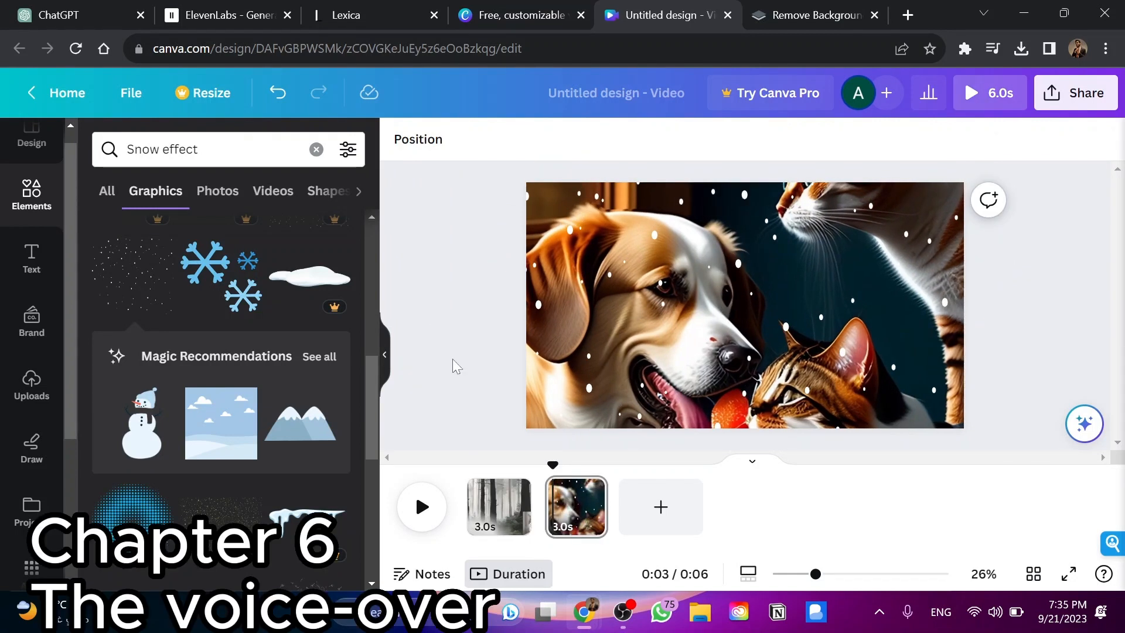
Step: Upload the ElevenLabs voice-over audio file from the Downloads folder
click(31, 384)
click(319, 277)
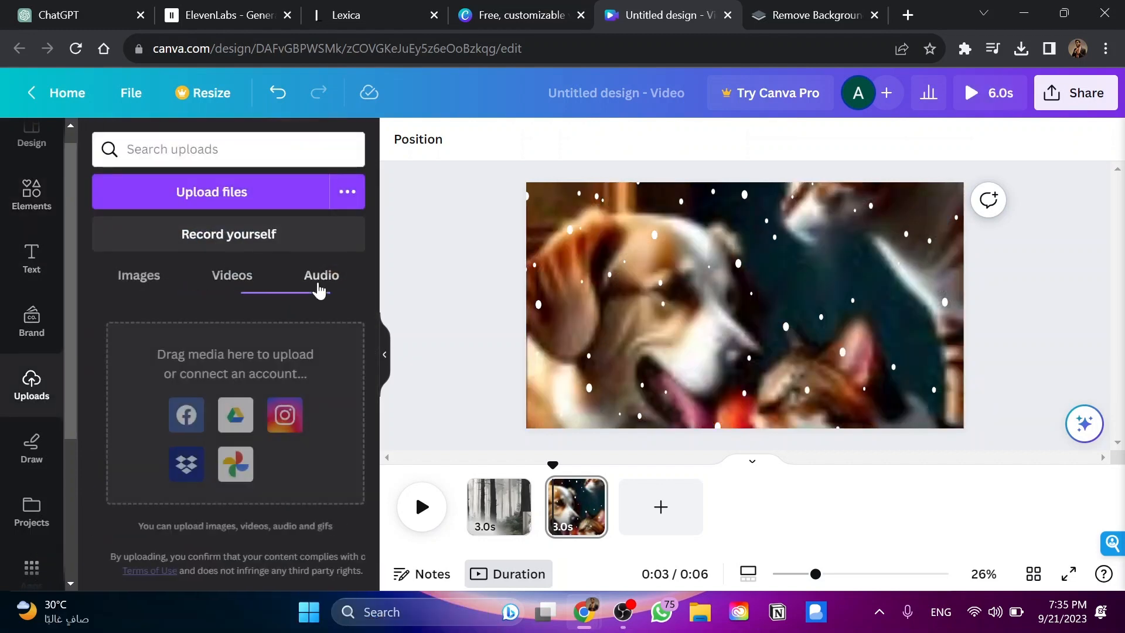
click(211, 189)
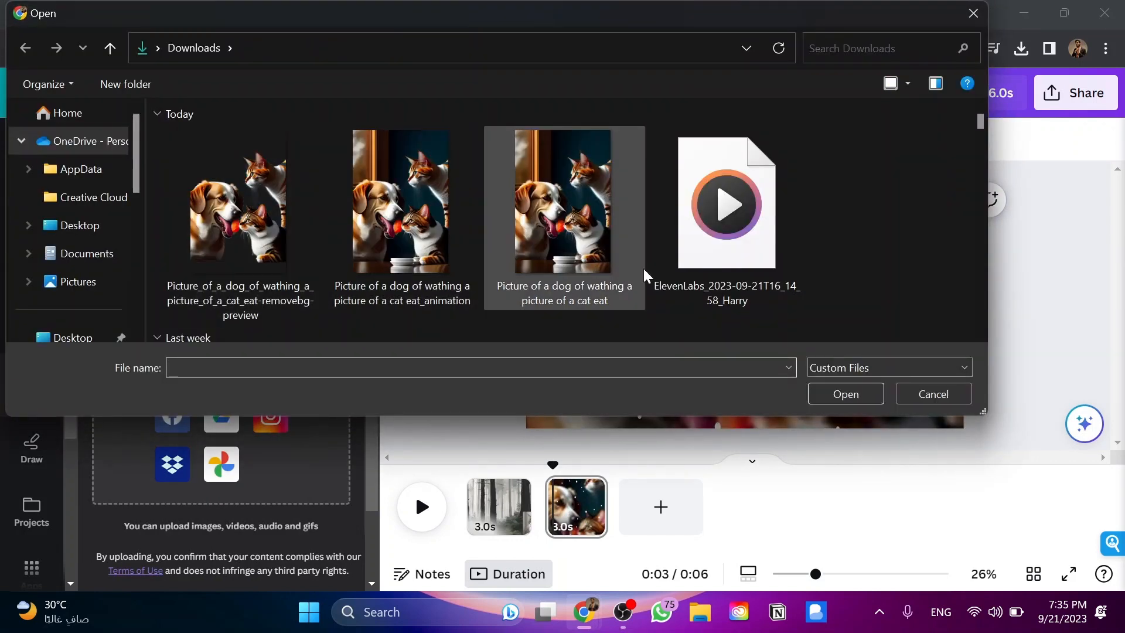
double_click(701, 187)
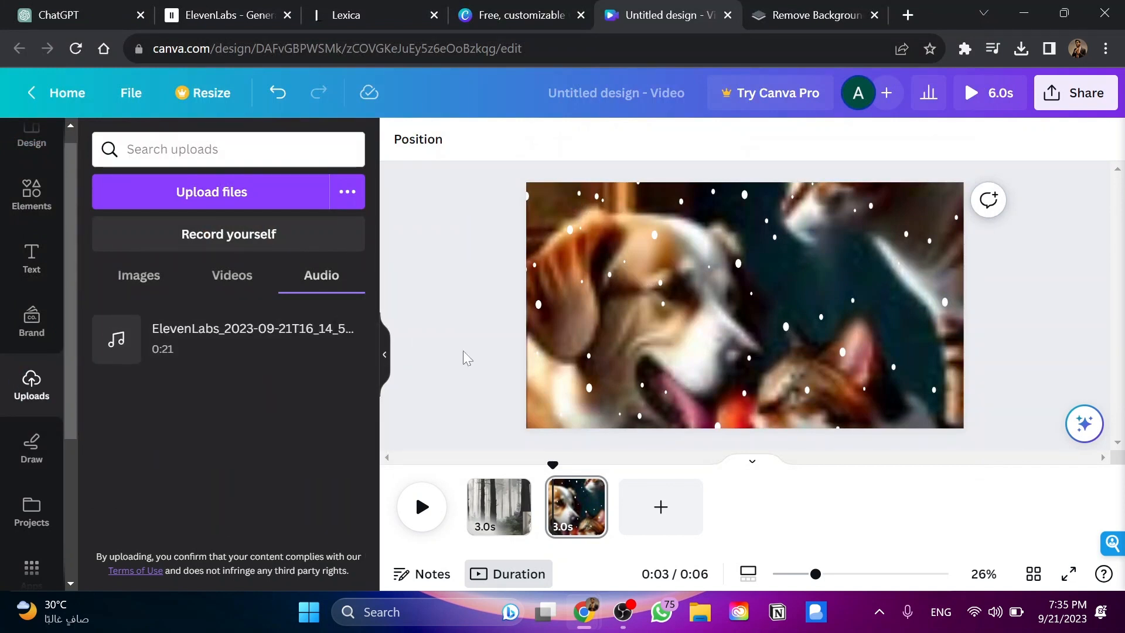
Step: Add the uploaded voice-over to the timeline beneath the pages and play the video to check it
drag(231, 347, 340, 492)
drag(289, 322, 621, 520)
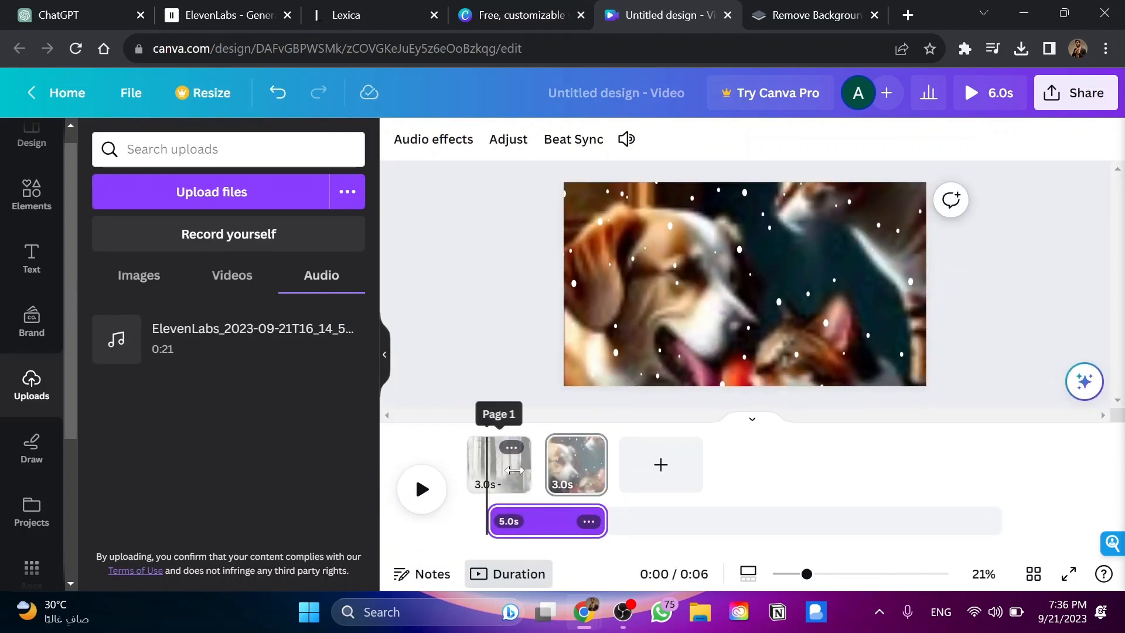
click(423, 492)
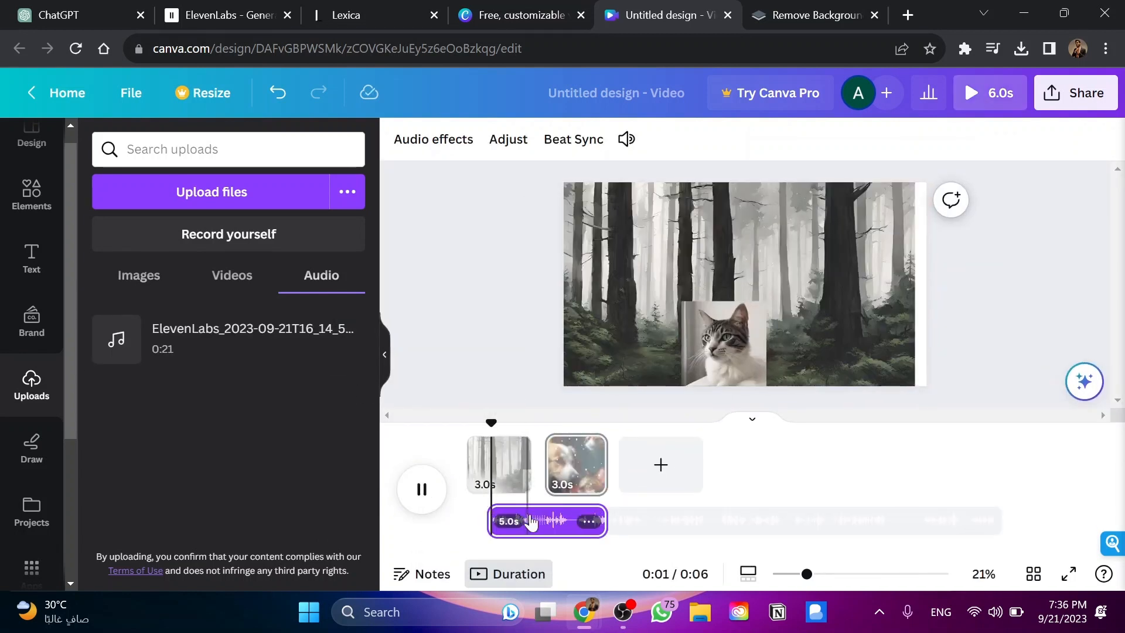
click(415, 492)
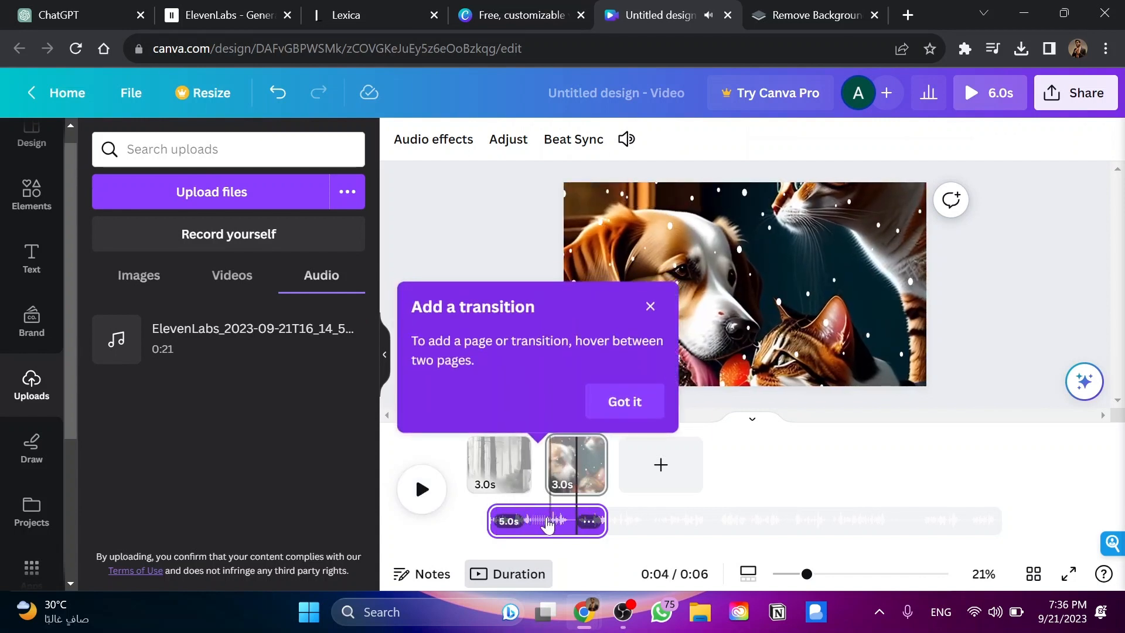
Step: Extend the voice-over track back to the start of the first page and dismiss the transition tip
drag(519, 518, 489, 519)
click(625, 401)
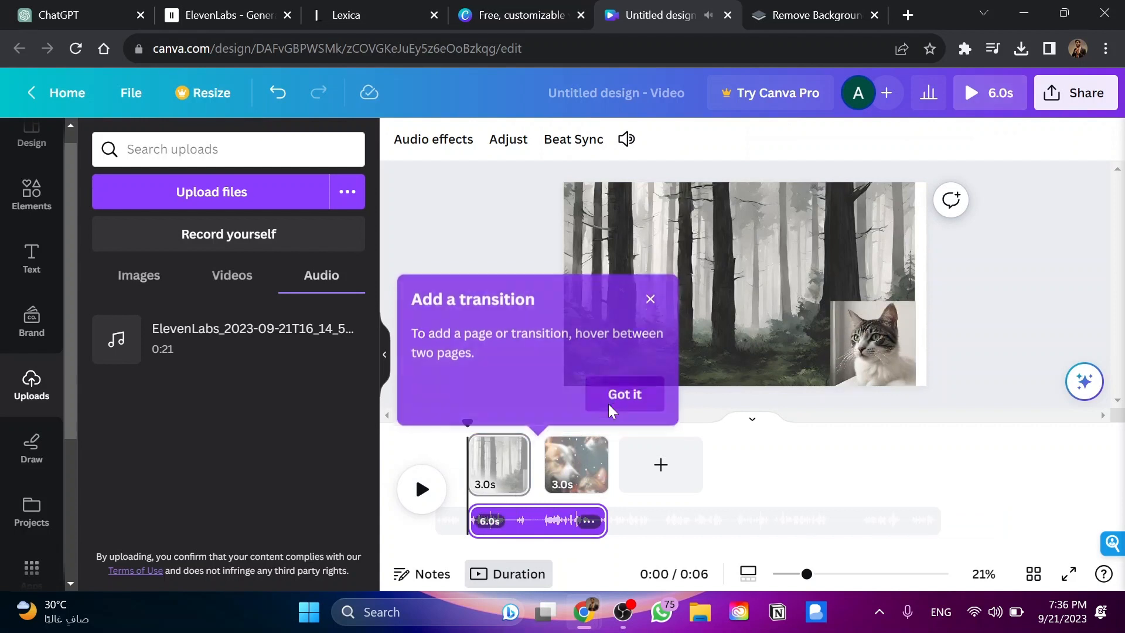
Step: Download all pages of the design as an MP4 video
mouse_move(470, 420)
mouse_down()
mouse_move(505, 423)
mouse_move(475, 421)
mouse_up()
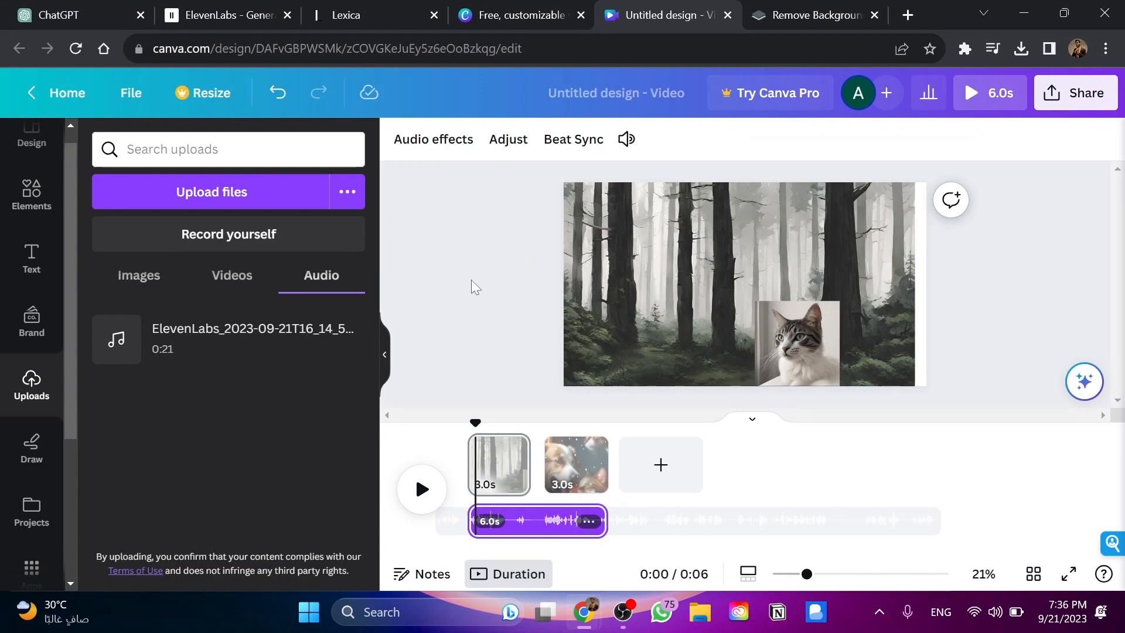
click(1075, 92)
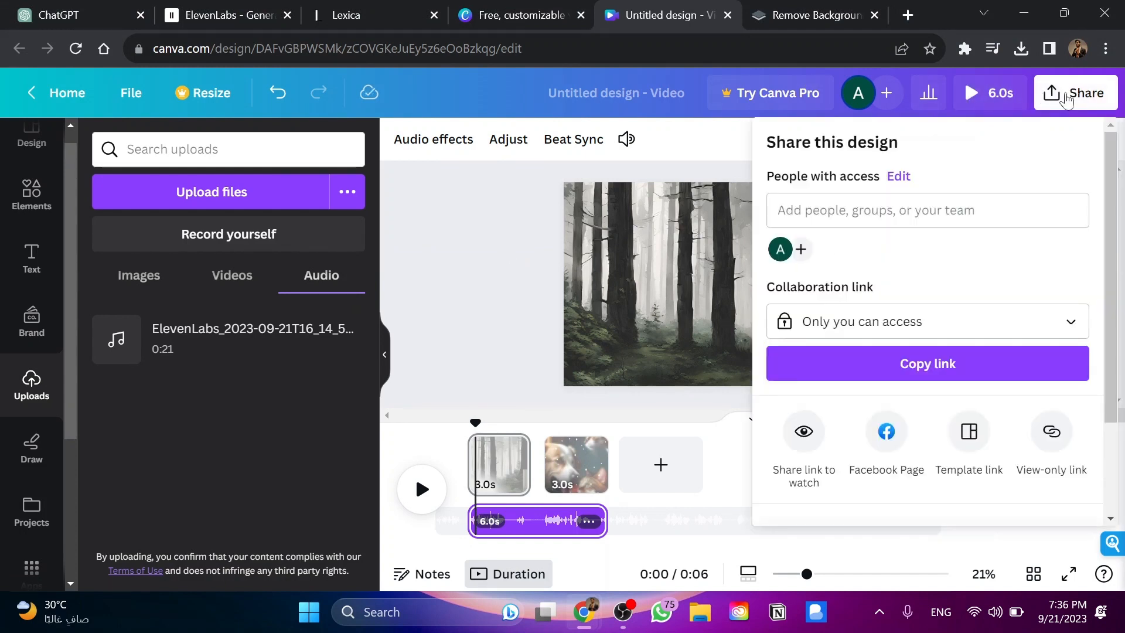
scroll(936, 291, down, 3)
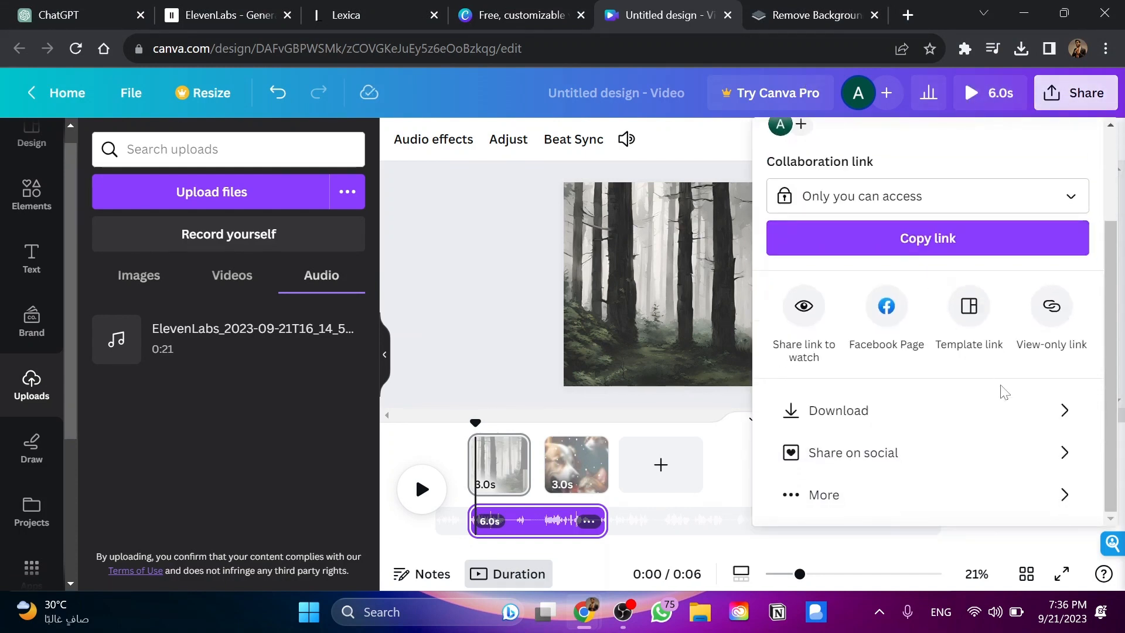
click(1063, 410)
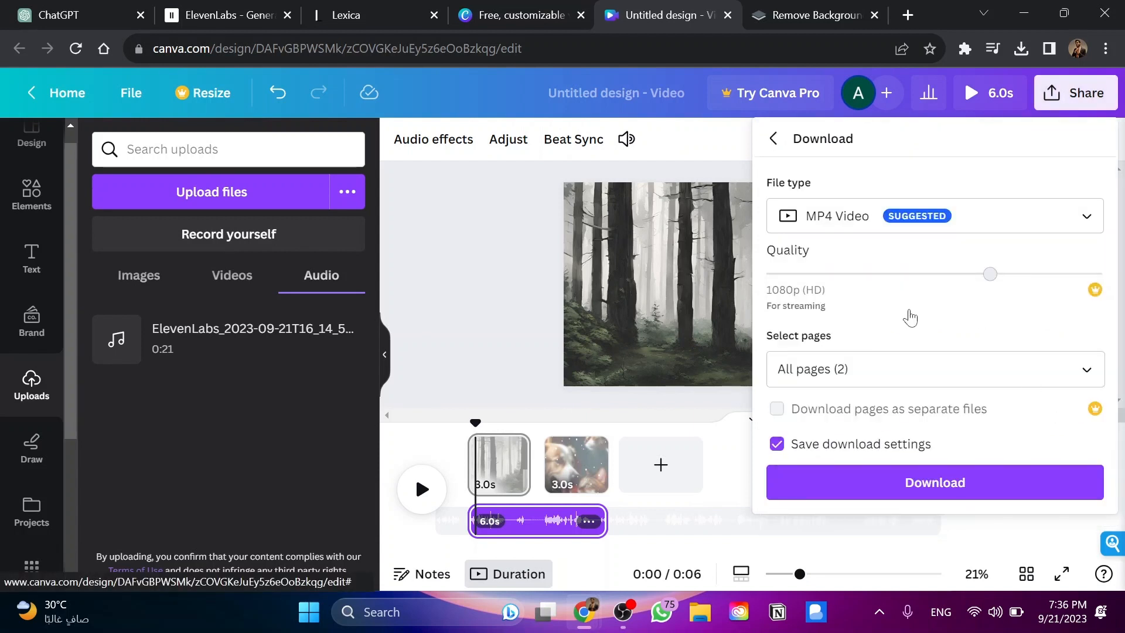
click(894, 368)
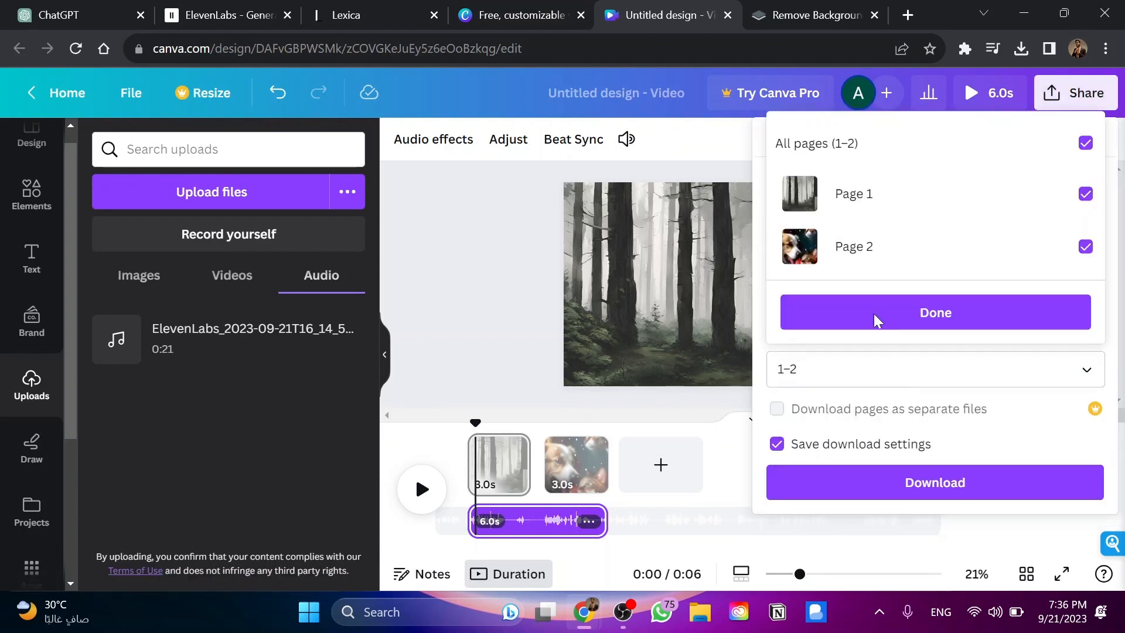
click(905, 326)
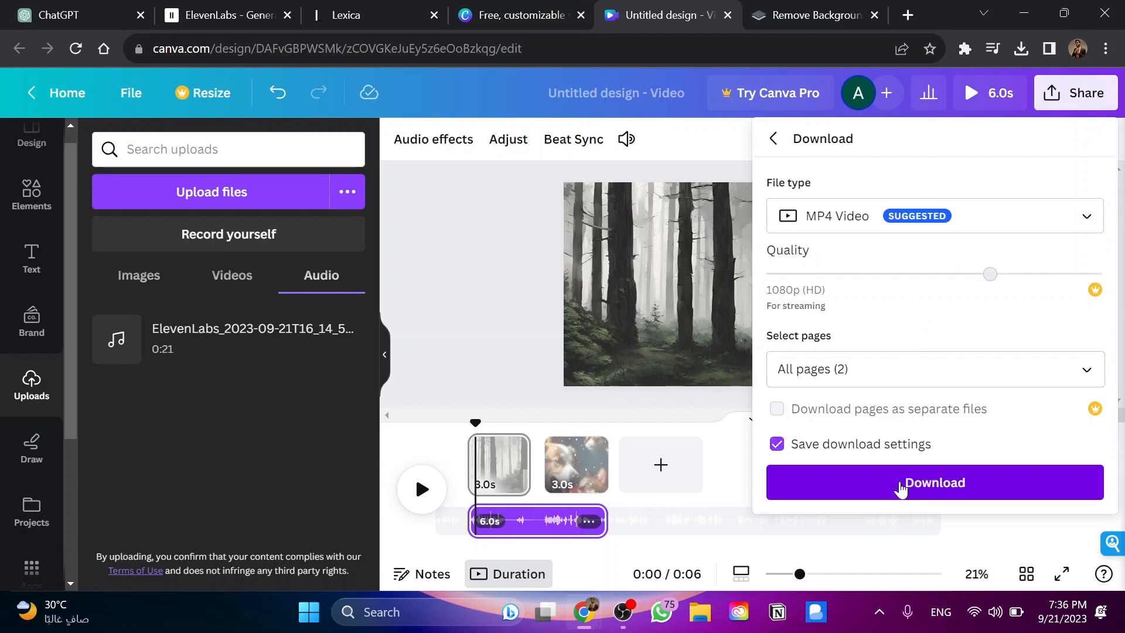
click(900, 485)
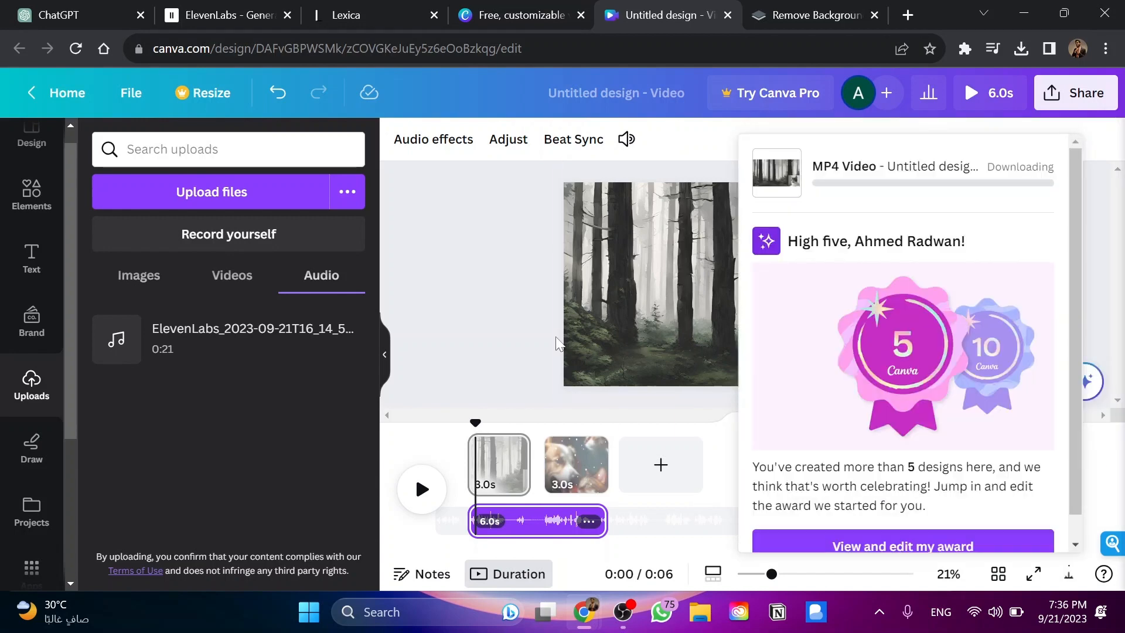
scroll(906, 325, down, 1)
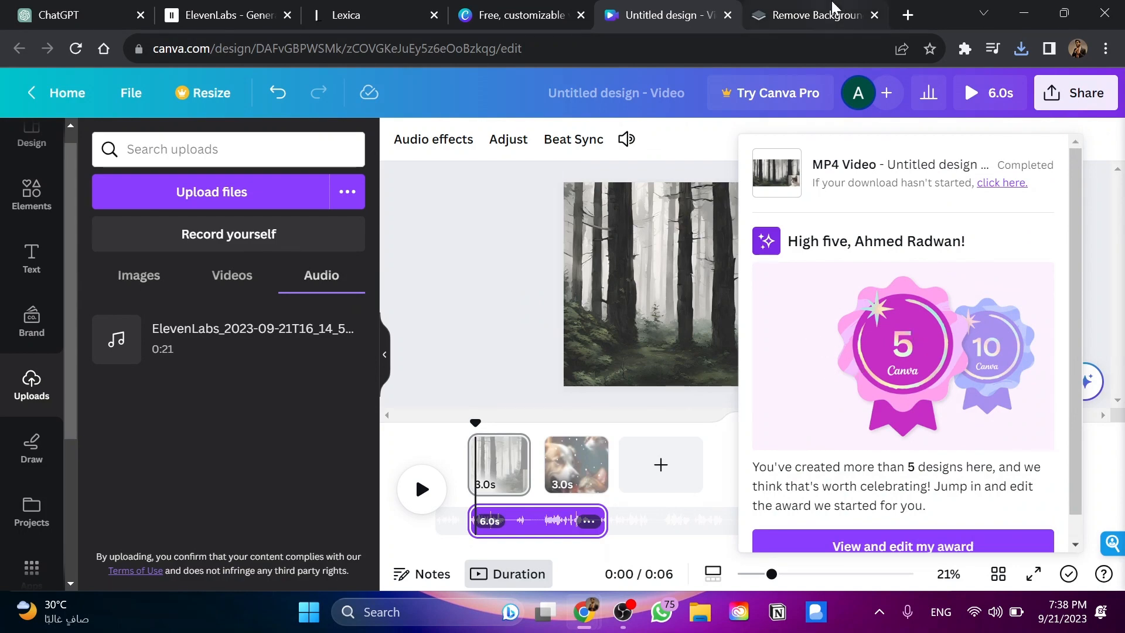
Step: Reuse the background-removal site's browser tab to search Google for "VEED io"
click(835, 8)
key(ctrl+l)
text(g)
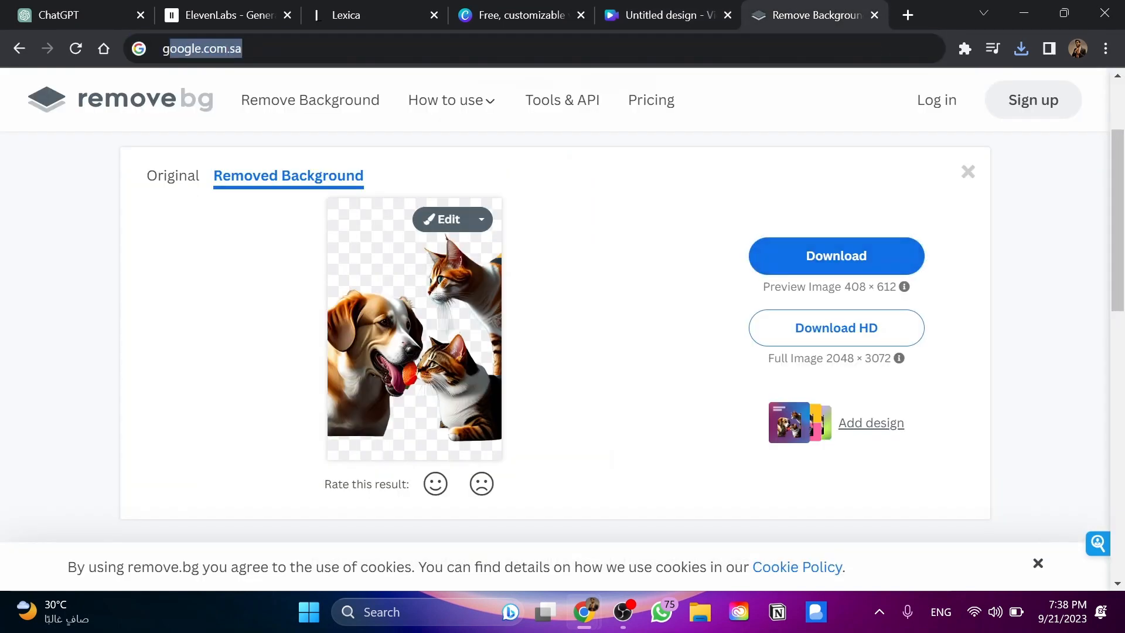
text(ool)
key(Return)
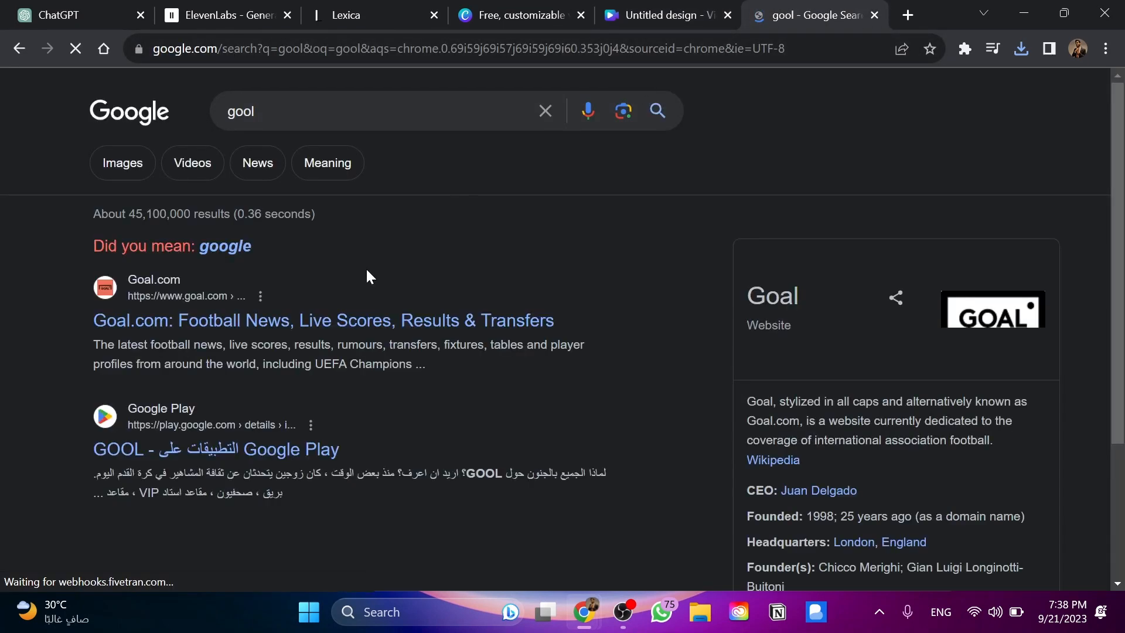
click(295, 128)
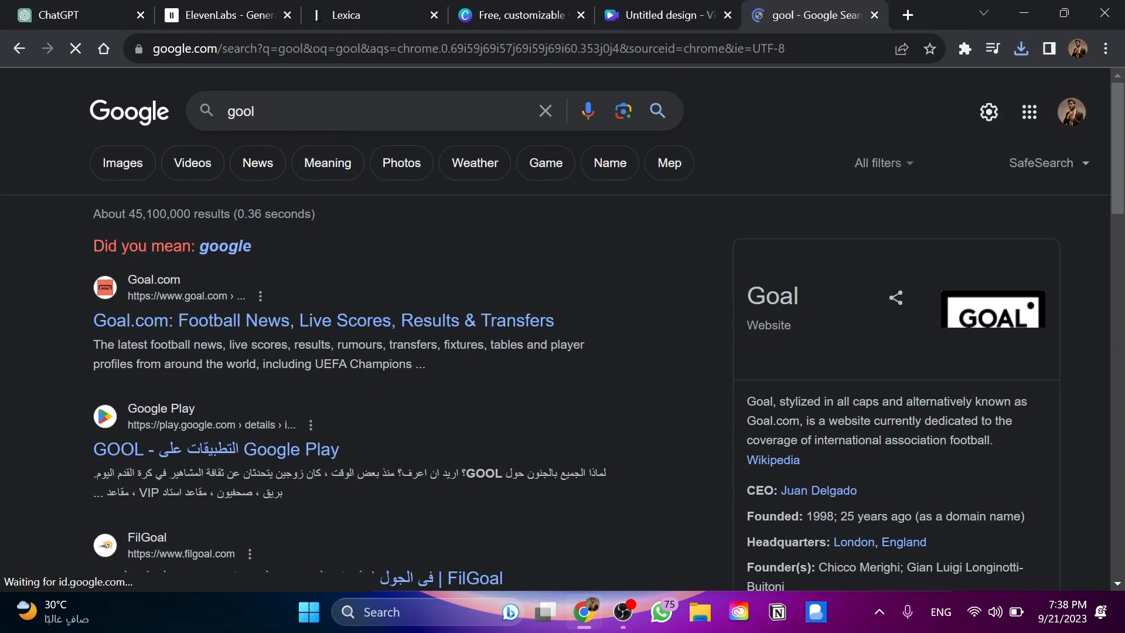
text(VEED io)
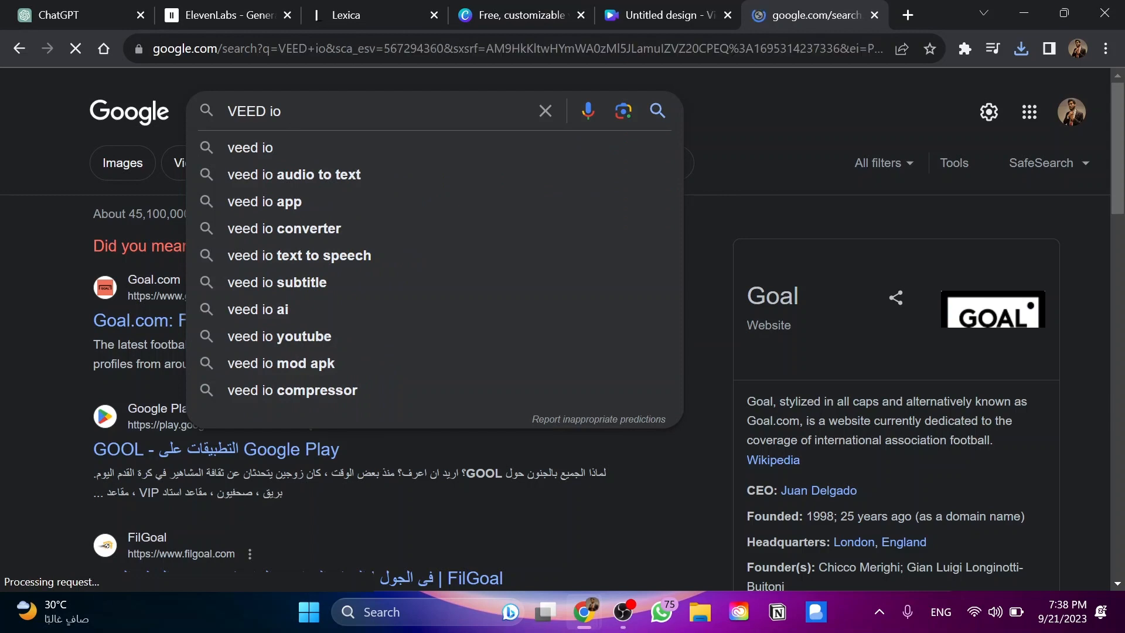
Step: Start a free project on the VEED.IO site and upload the Untitled design video from the Downloads folder
scroll(78, 372, down, 1)
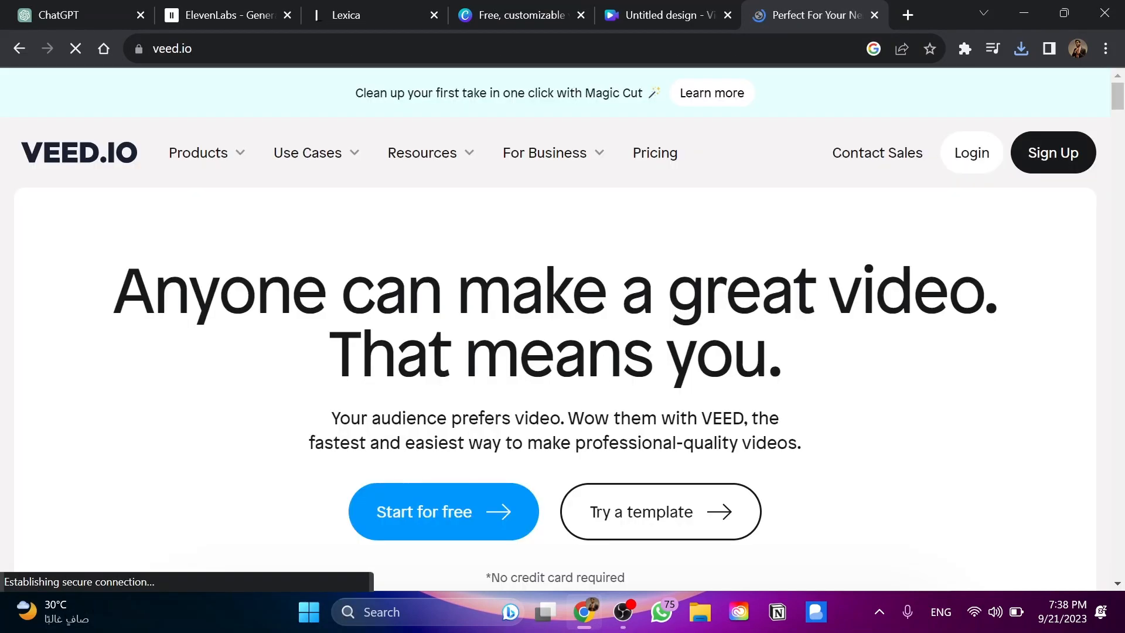
scroll(443, 386, down, 2)
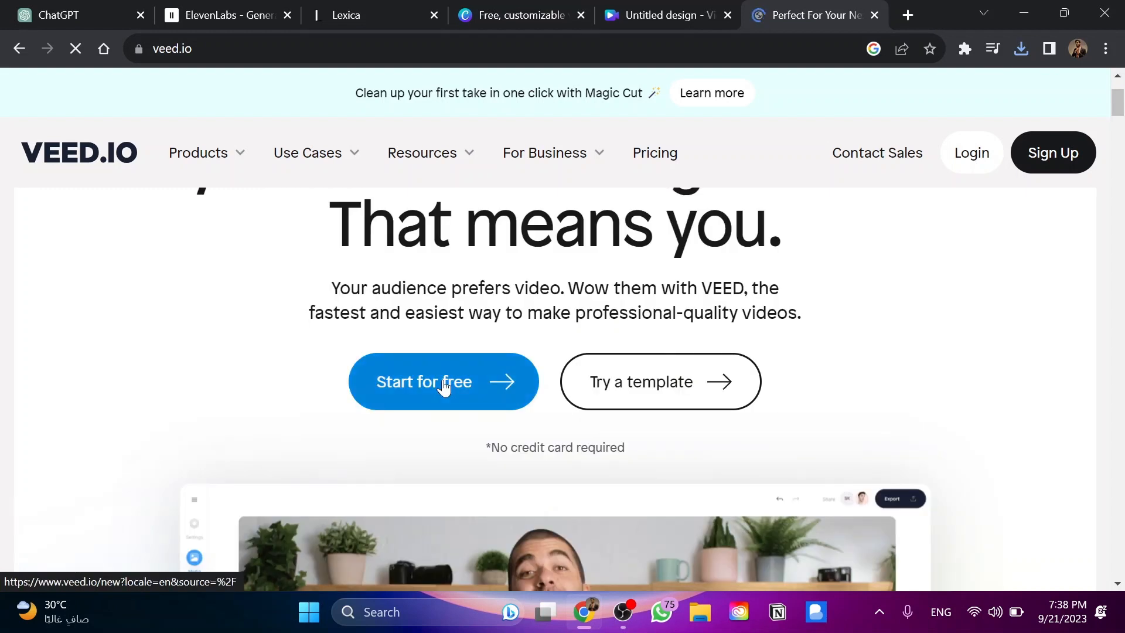
click(443, 387)
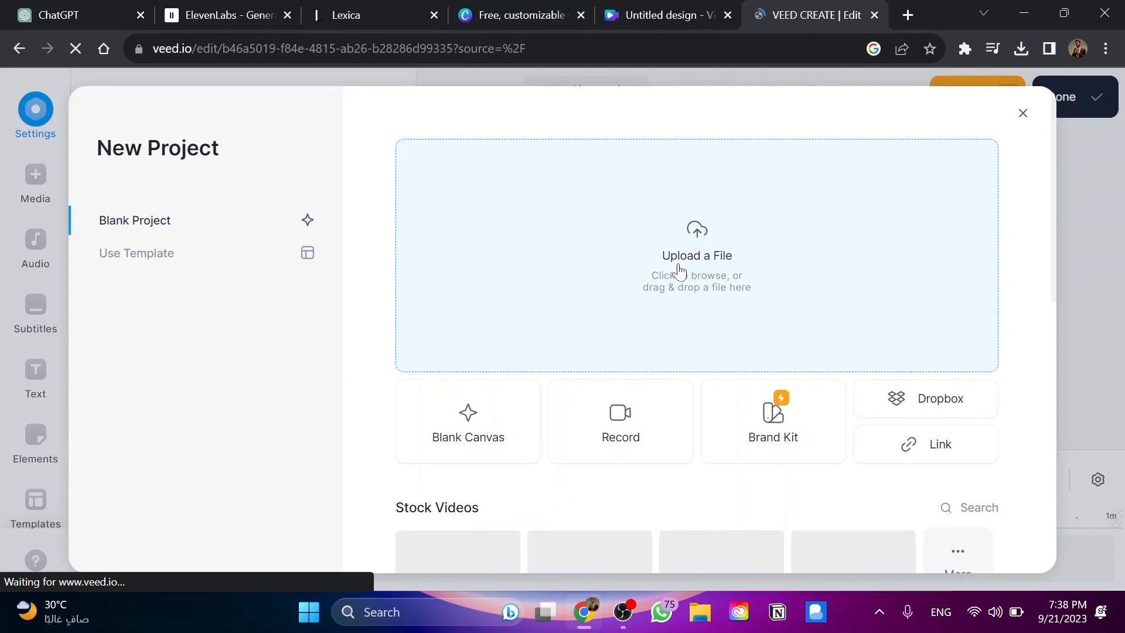
click(707, 253)
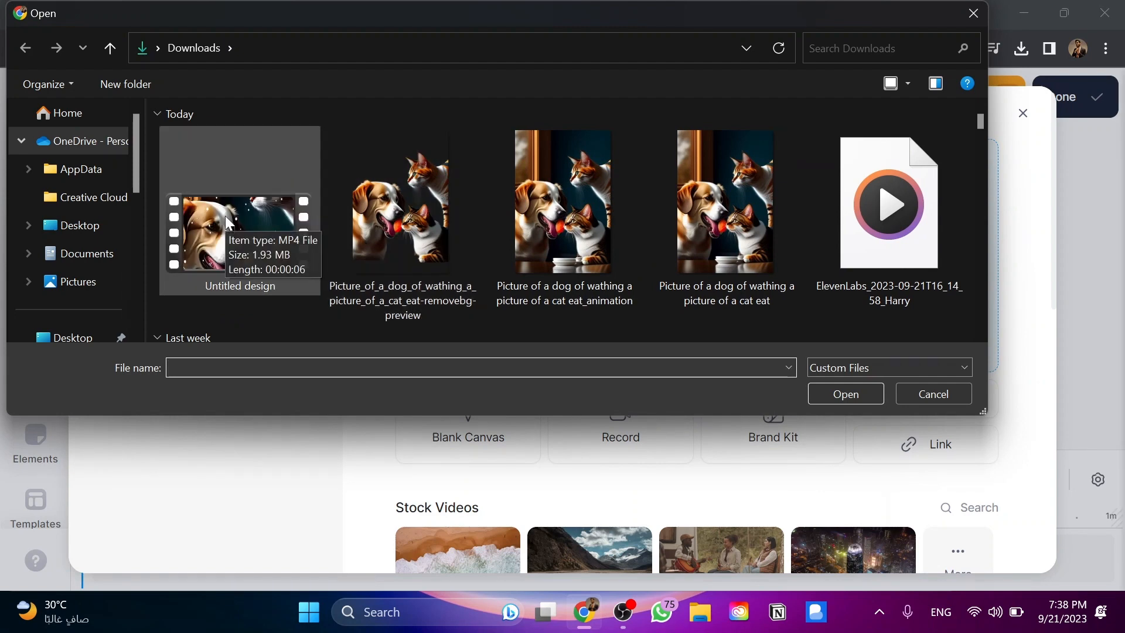
double_click(225, 216)
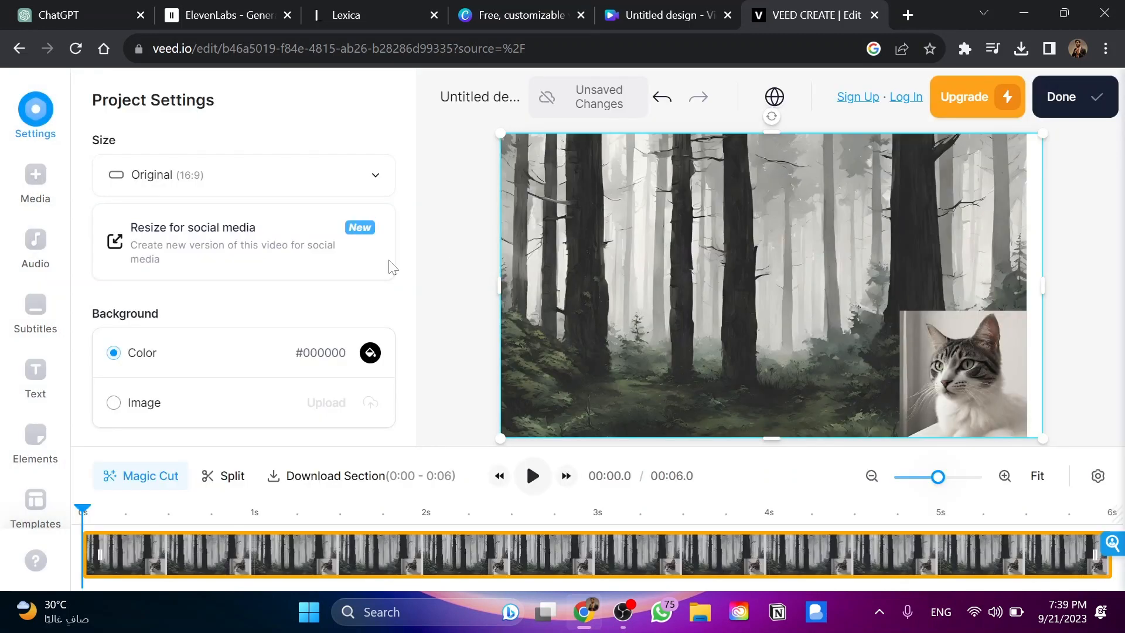
Step: Generate automatic subtitles for the video with English (US) as the spoken language
click(42, 327)
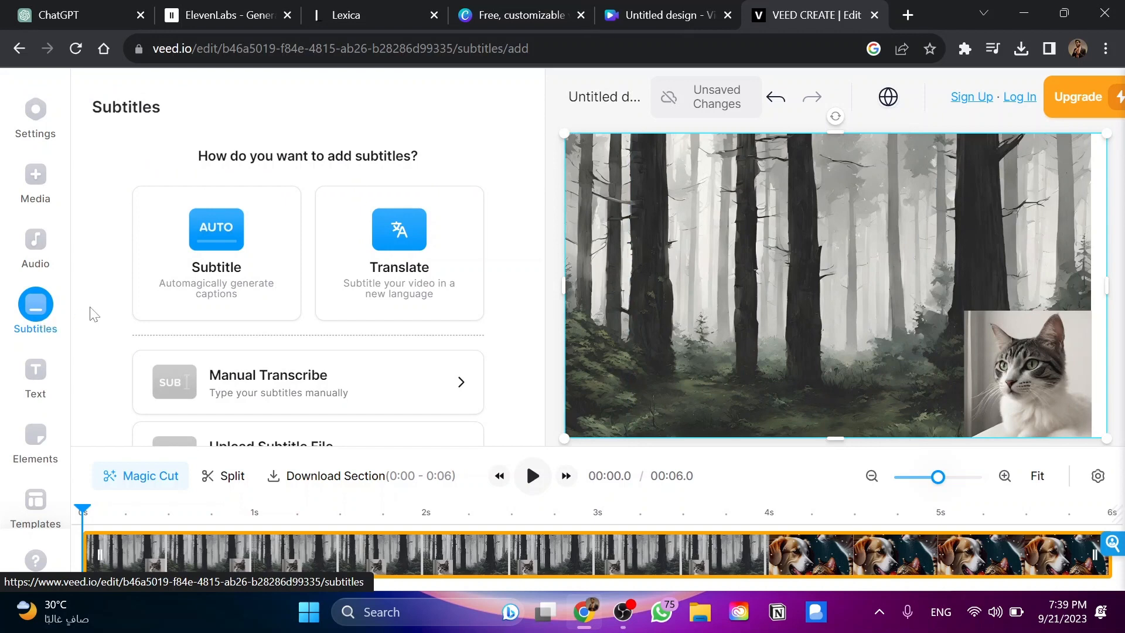
click(236, 268)
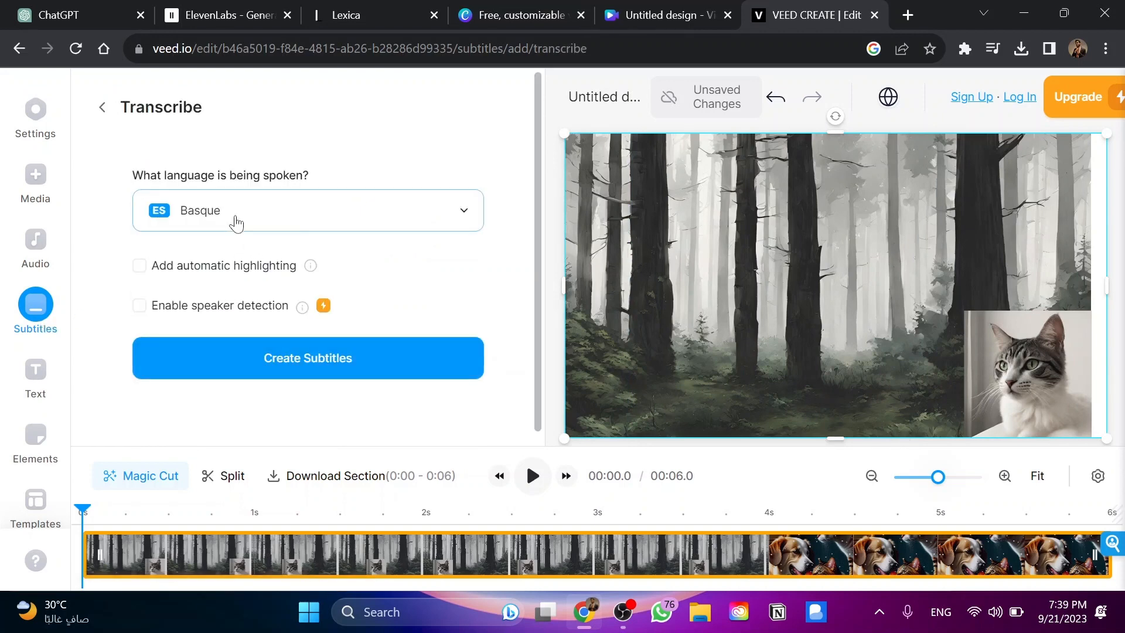
click(236, 222)
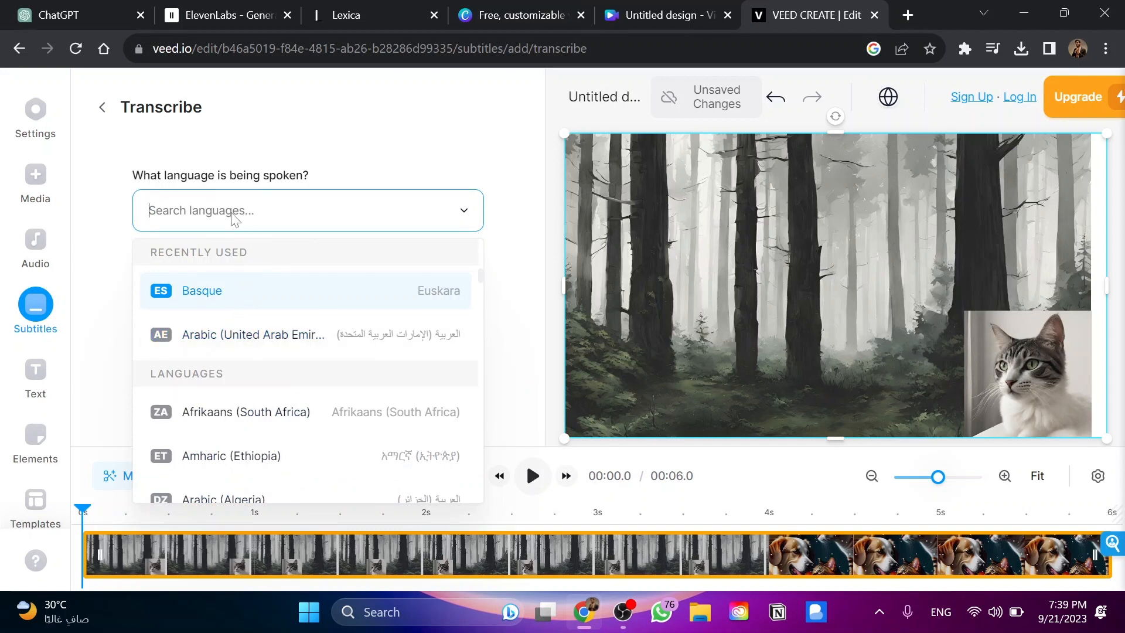
text(engli)
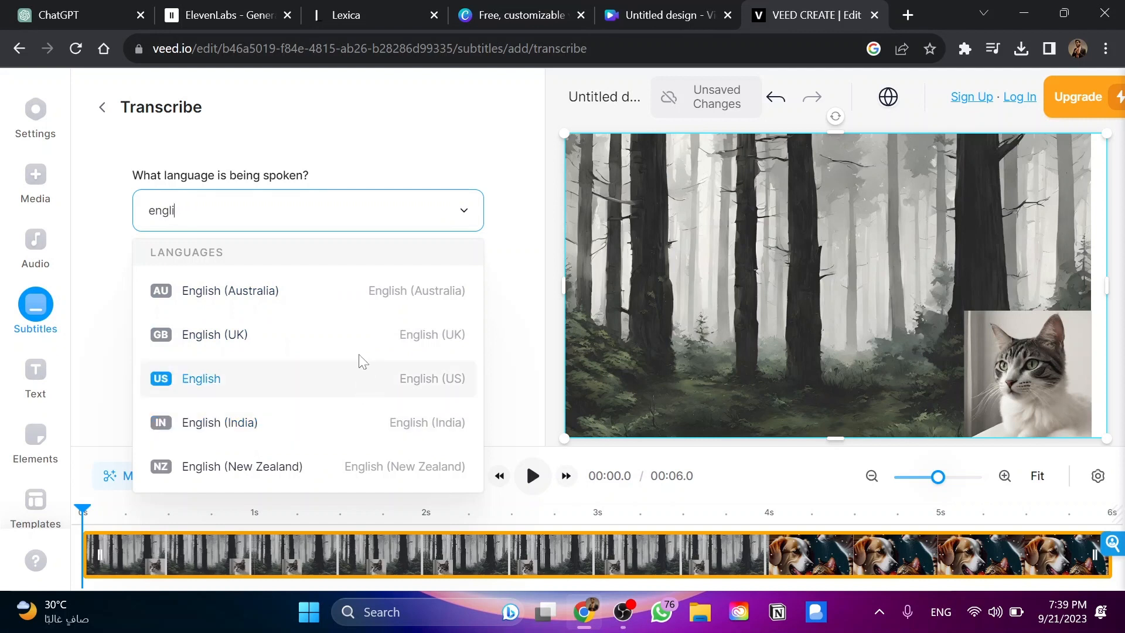
click(381, 381)
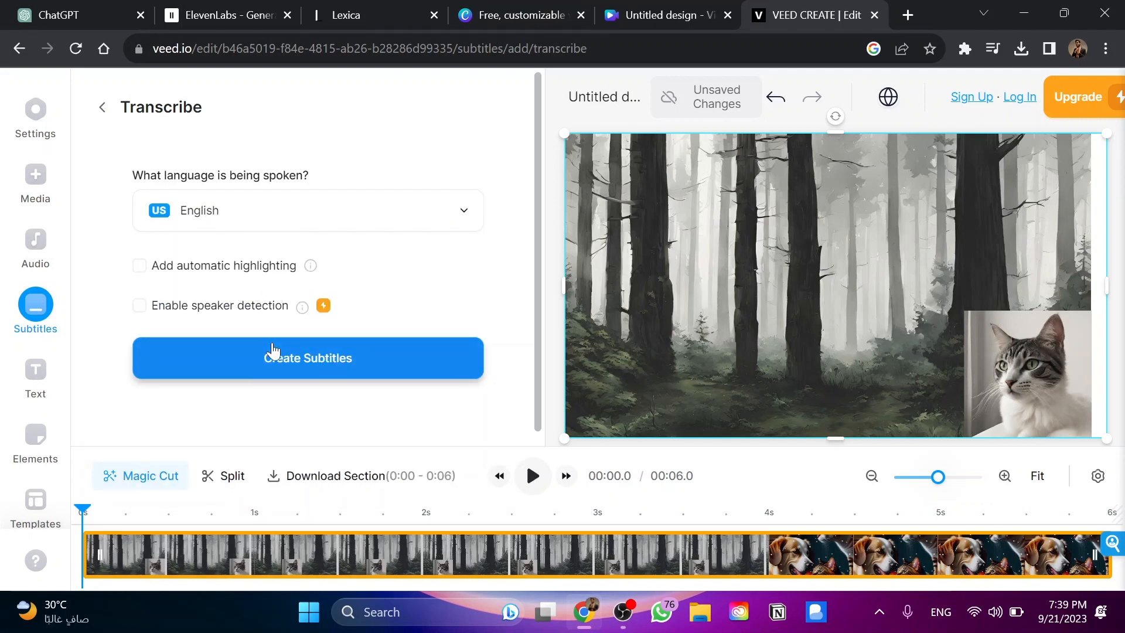
click(272, 352)
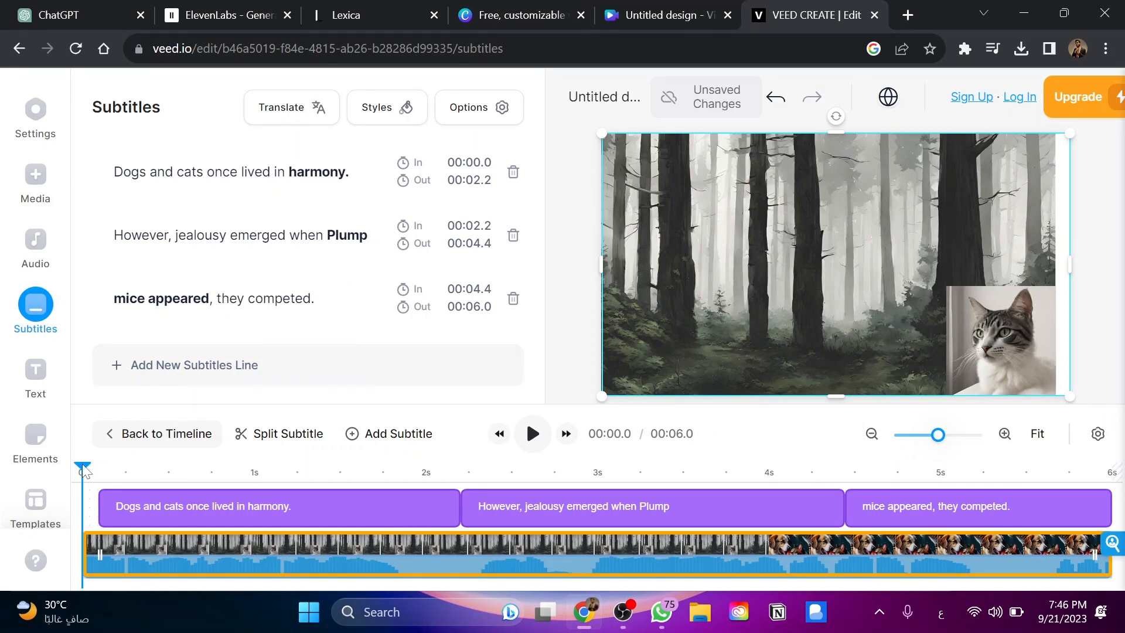
Step: Apply the Box Highlight preset style to the subtitles and scrub through the first line to preview it
drag(83, 467, 163, 467)
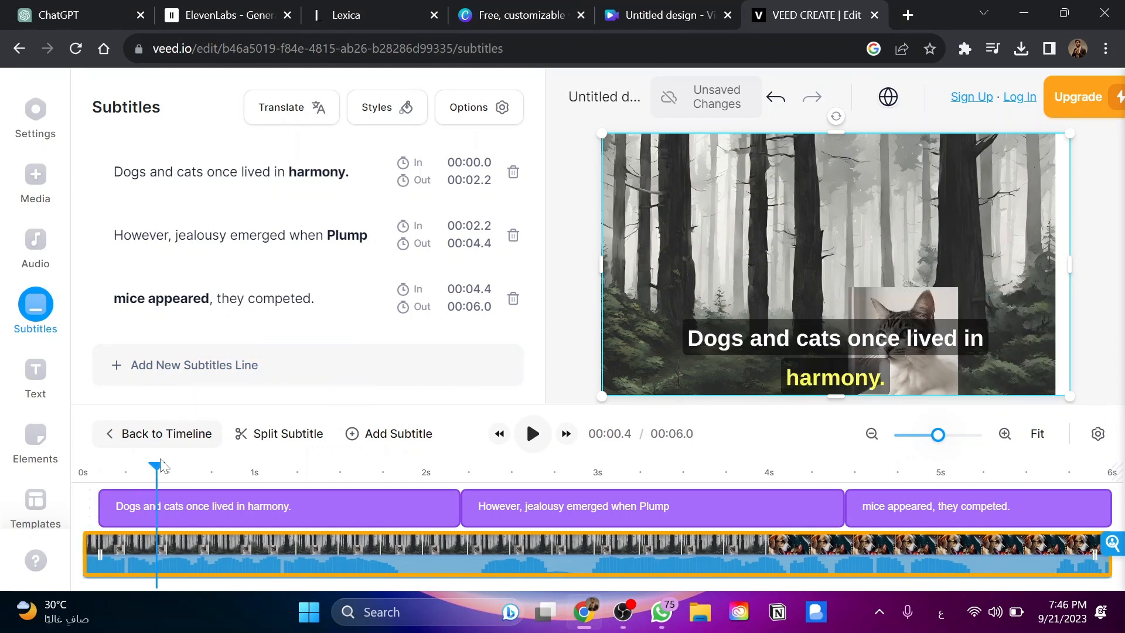
click(260, 505)
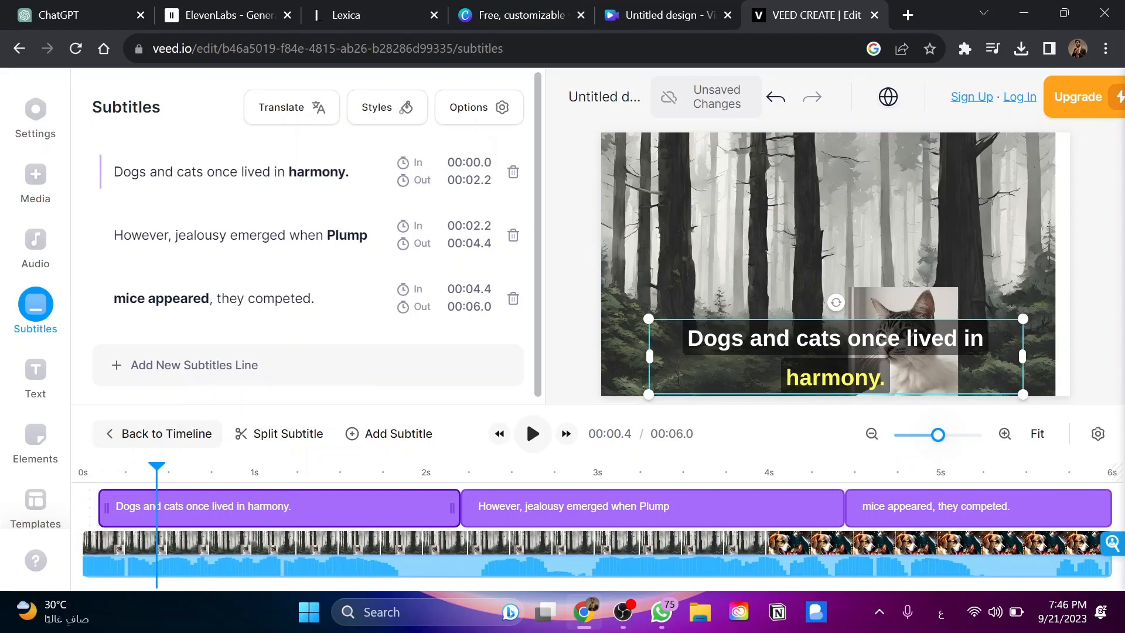
click(378, 112)
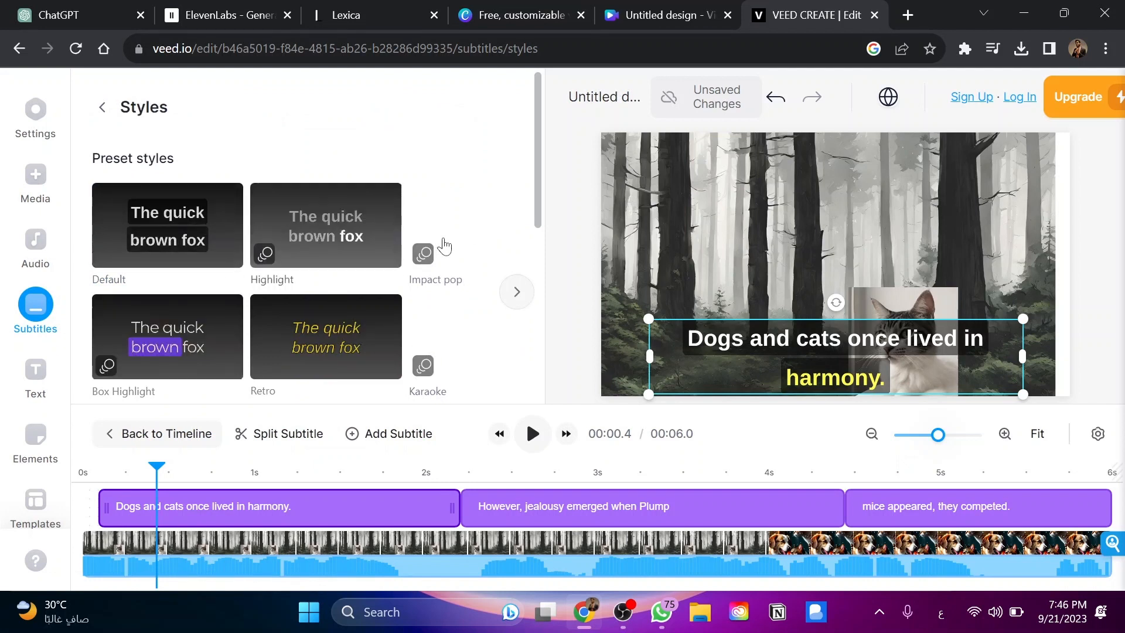
scroll(352, 243, down, 1)
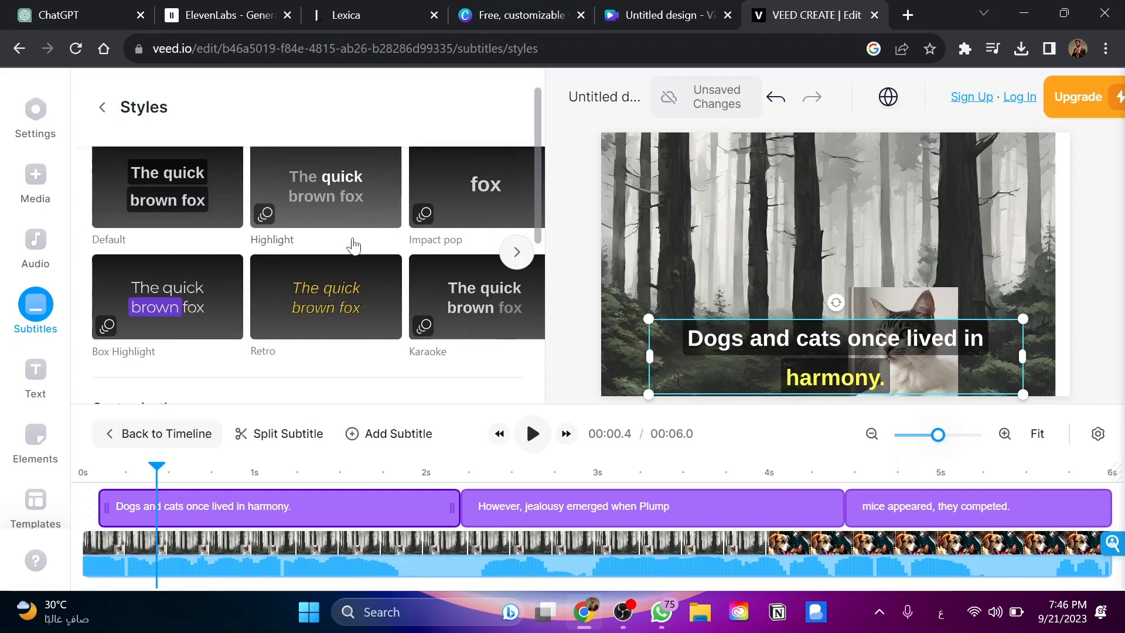
scroll(323, 295, down, 2)
scroll(321, 293, up, 1)
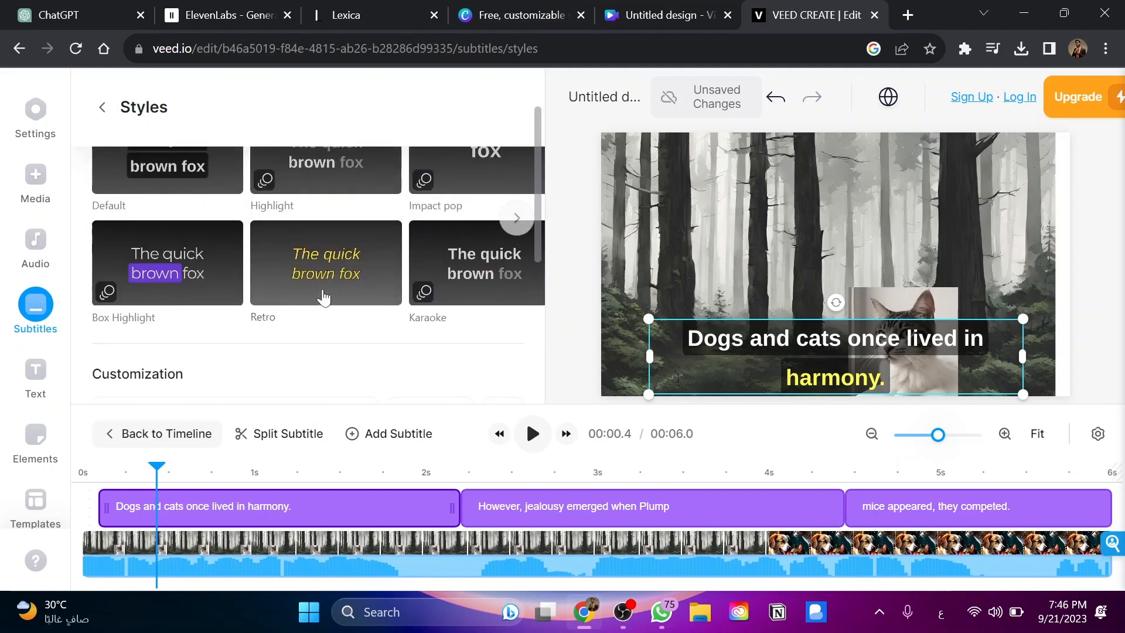
click(182, 270)
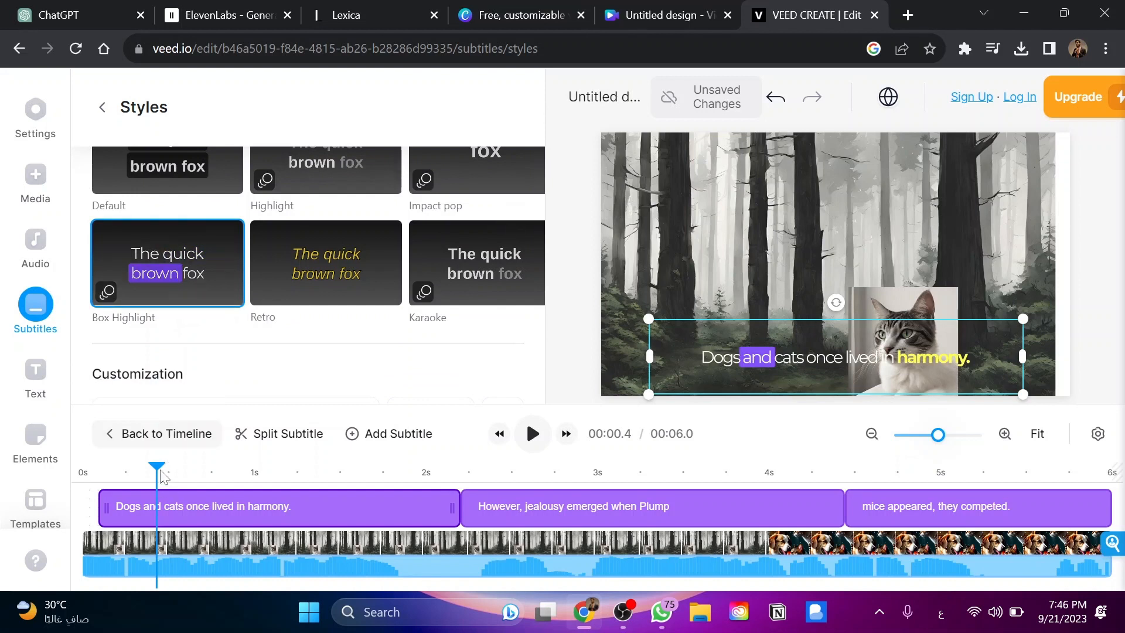
drag(156, 472, 288, 473)
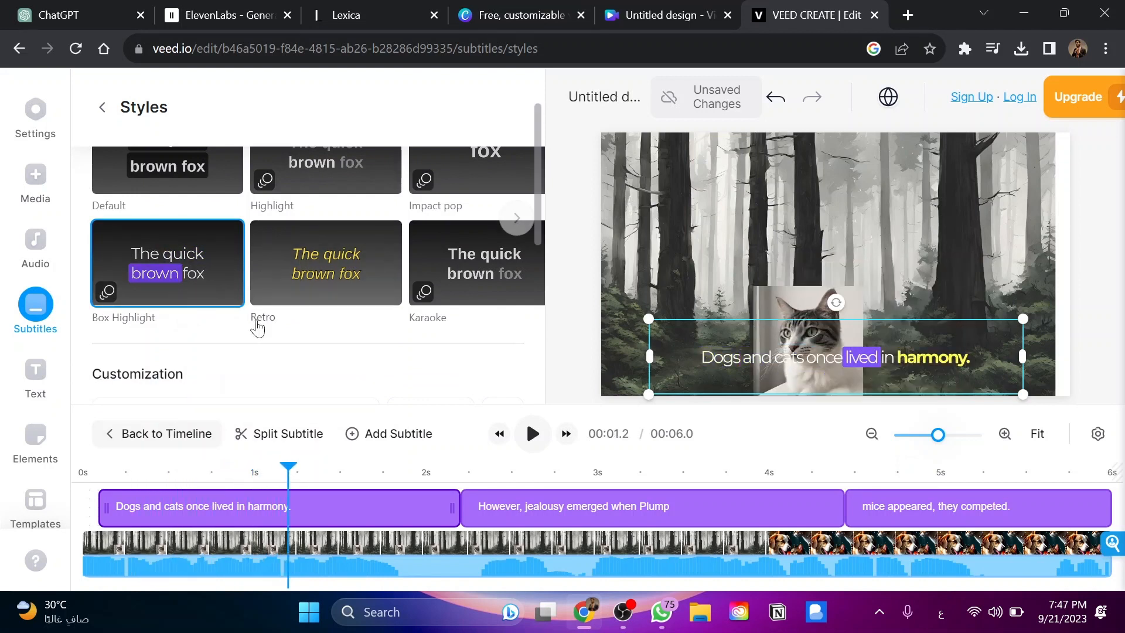
Step: Review the subtitle customization, effect and animation options, and scrub back towards the start to check the word highlighting
scroll(253, 324, down, 3)
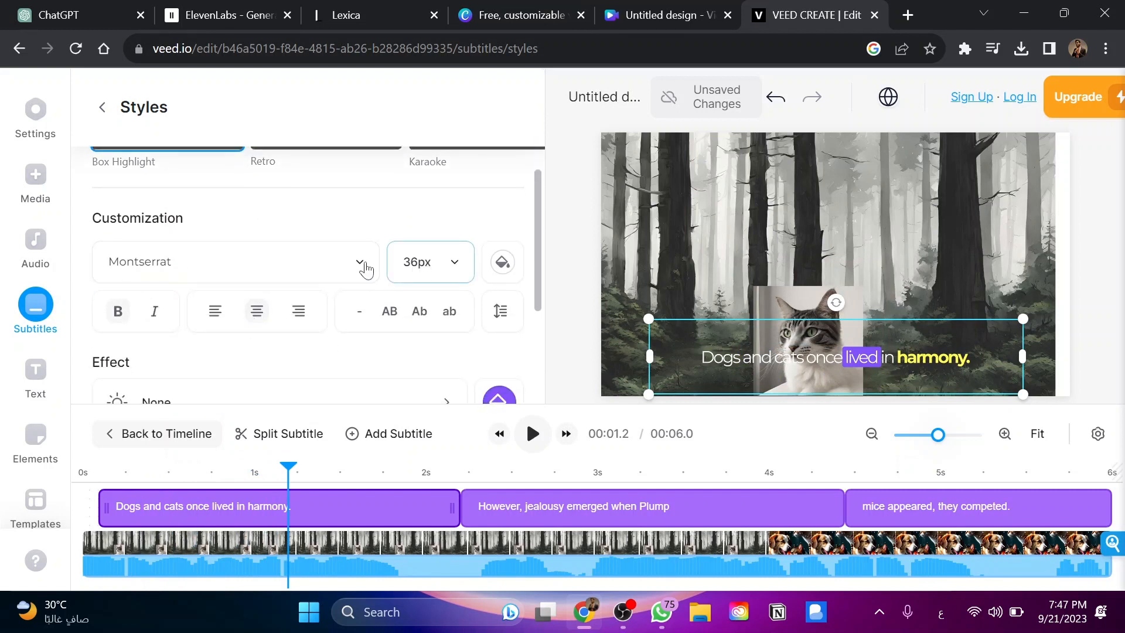
scroll(366, 270, down, 2)
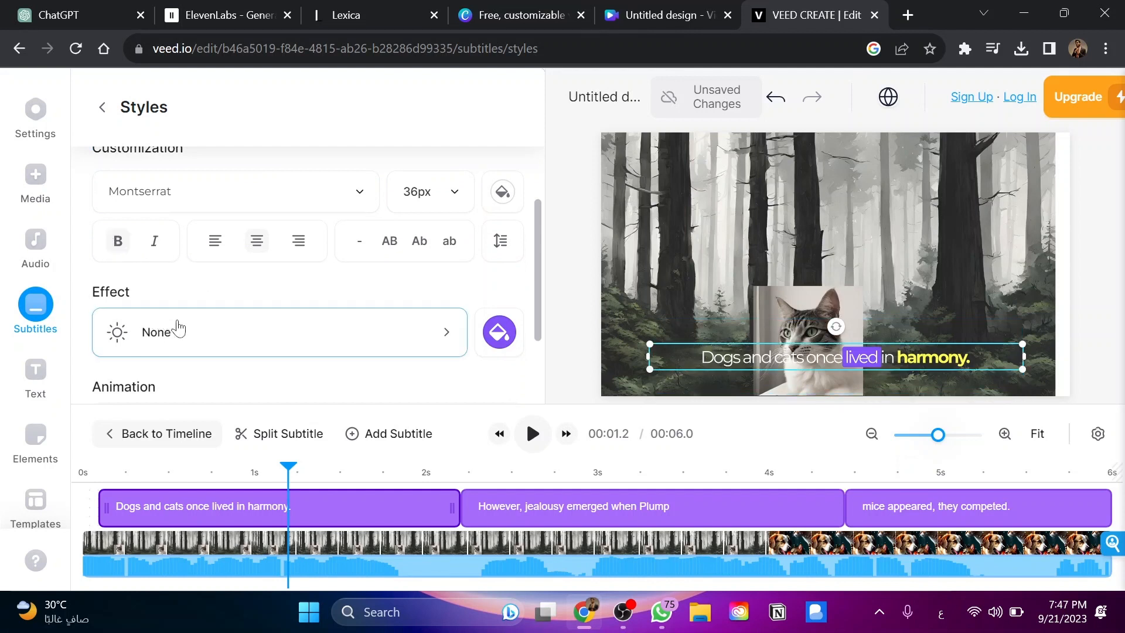
click(195, 338)
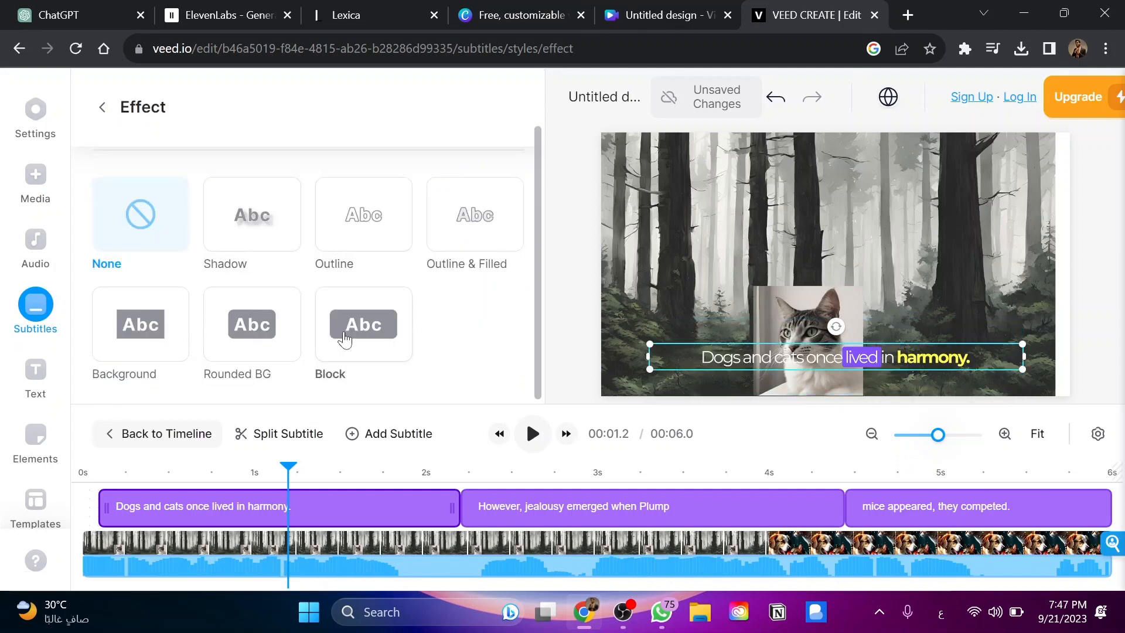
click(105, 109)
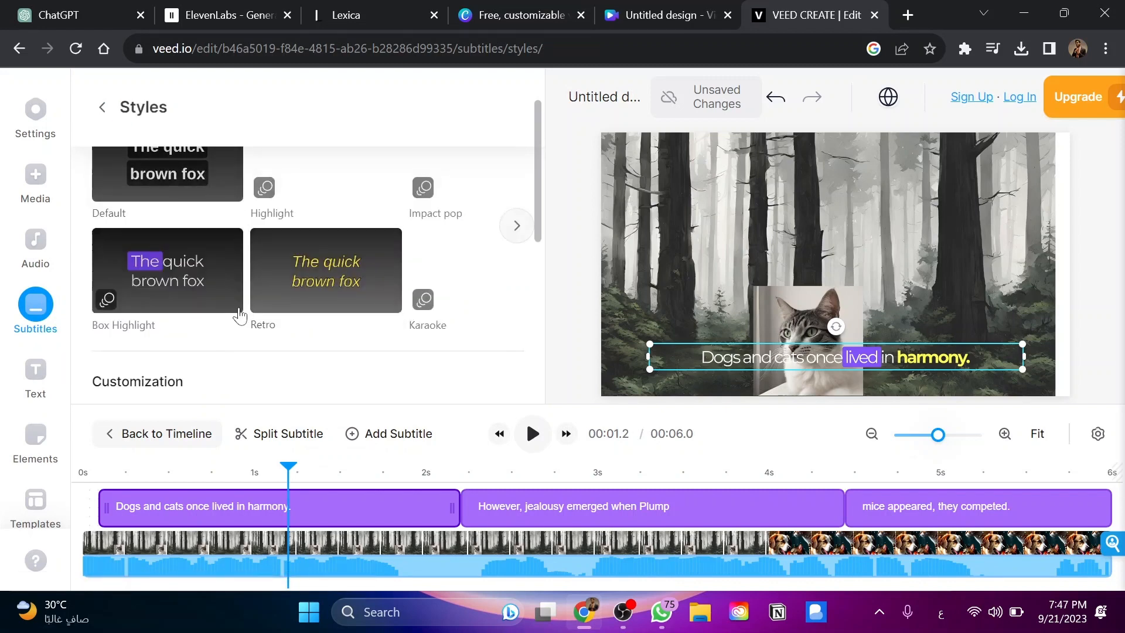
scroll(238, 314, down, 5)
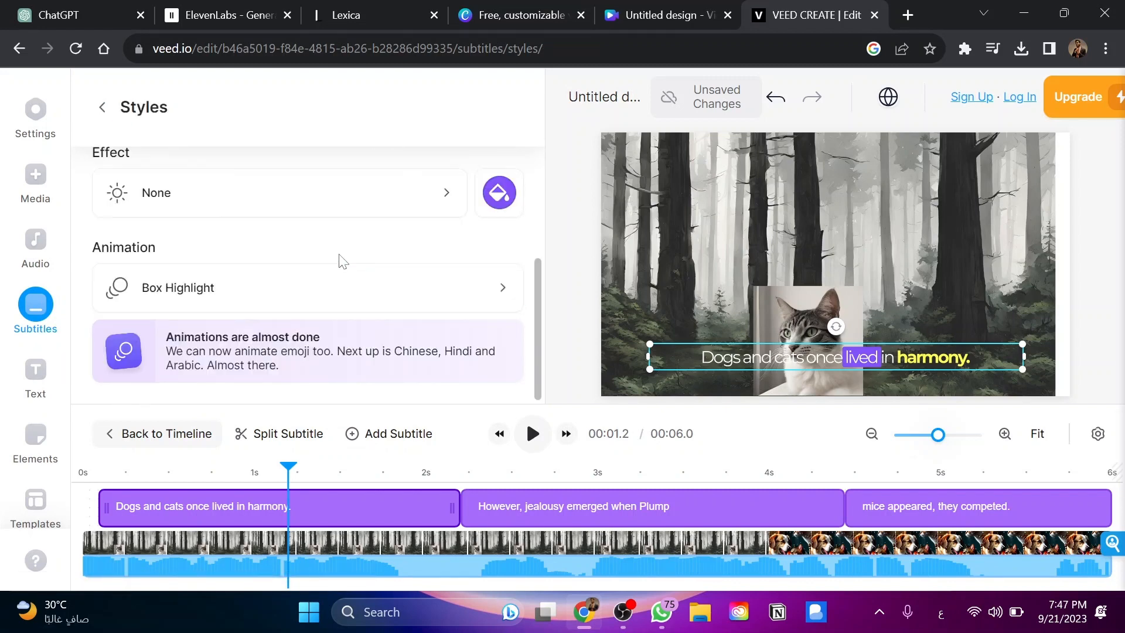
scroll(409, 287, up, 5)
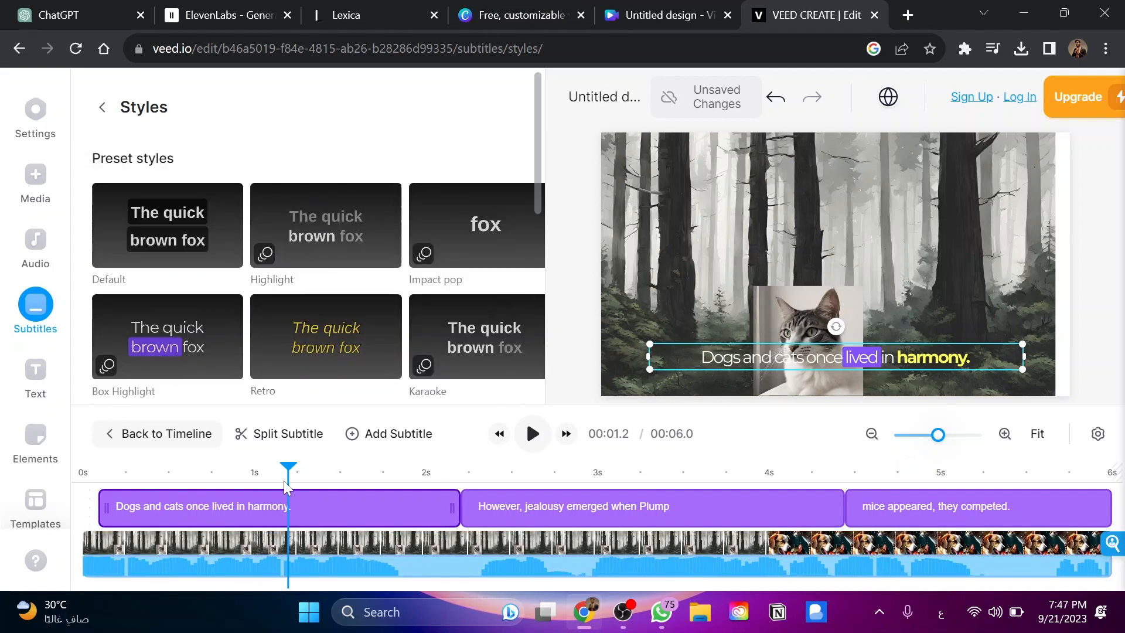
drag(286, 480, 124, 463)
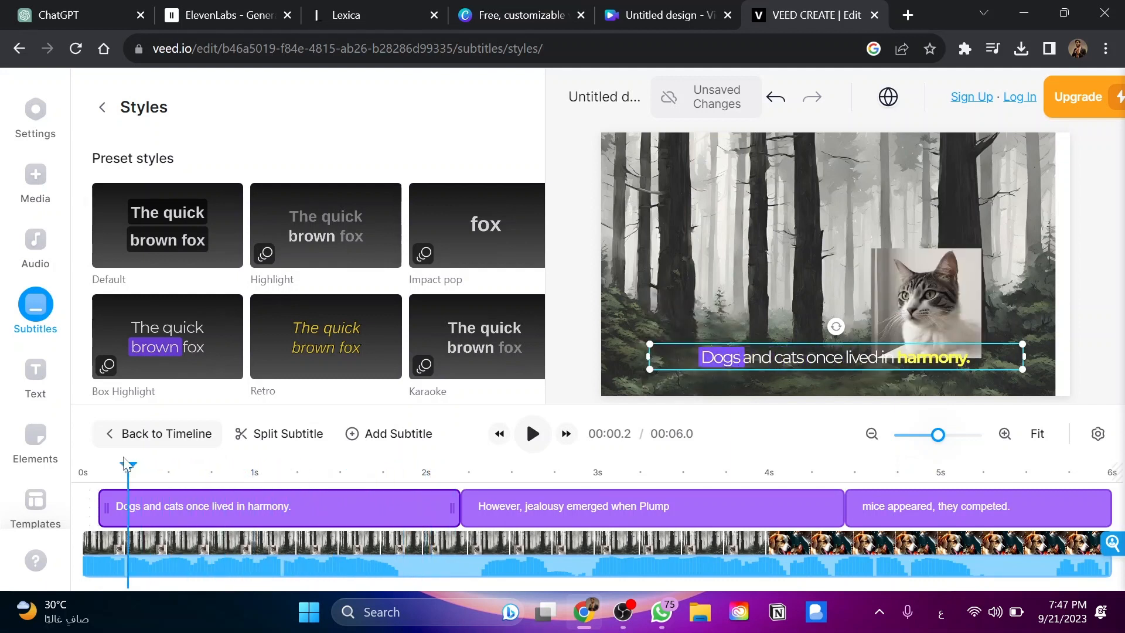